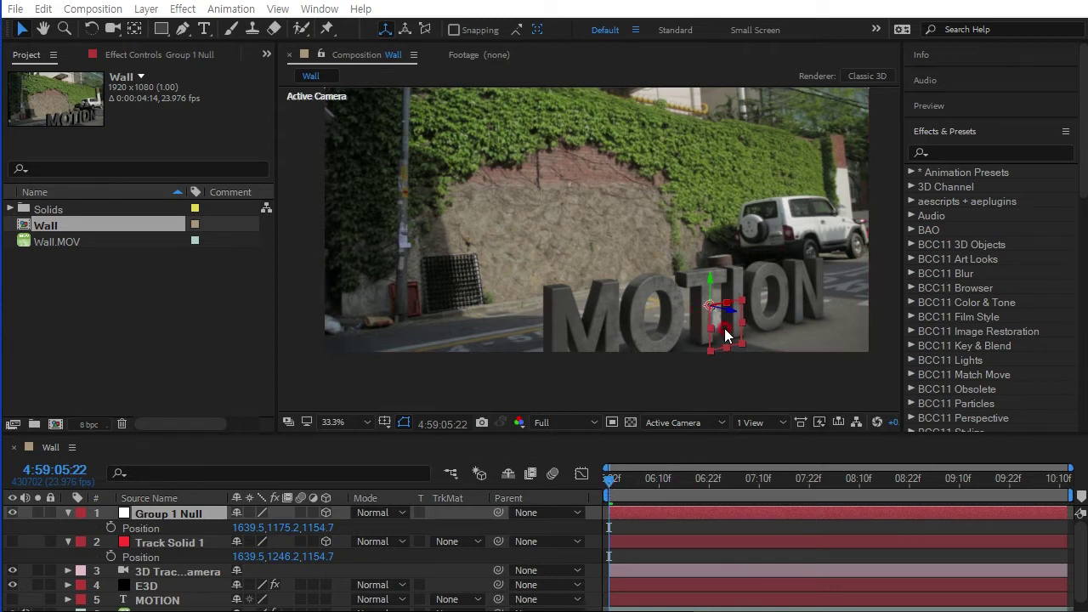
# Deselect the Group 1 null, maximize the Composition panel and fit the Wall comp to it.
pyautogui.click(728, 392)
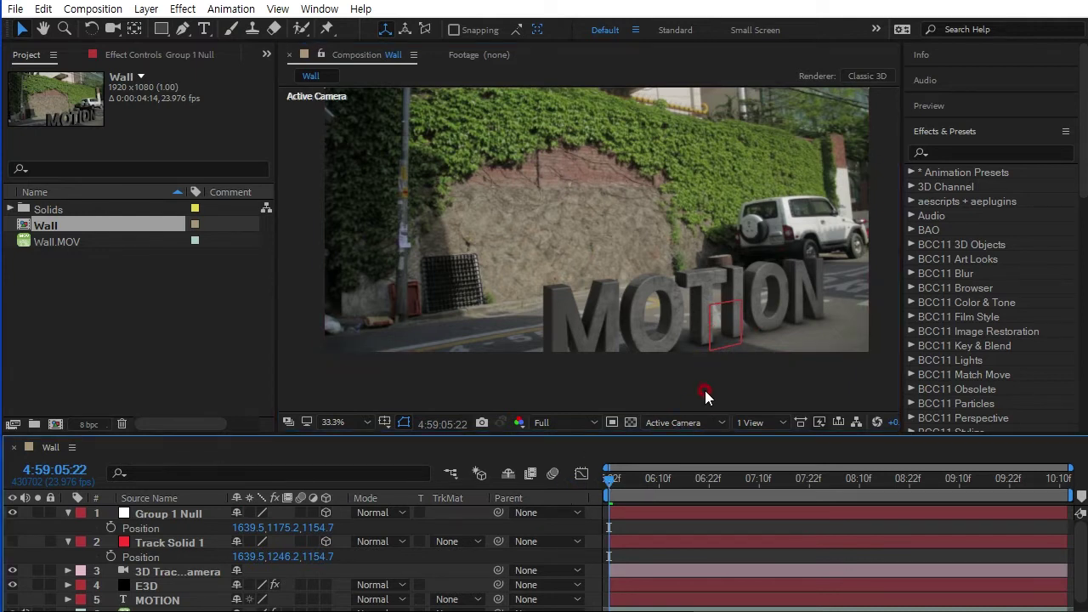
pyautogui.press('`')
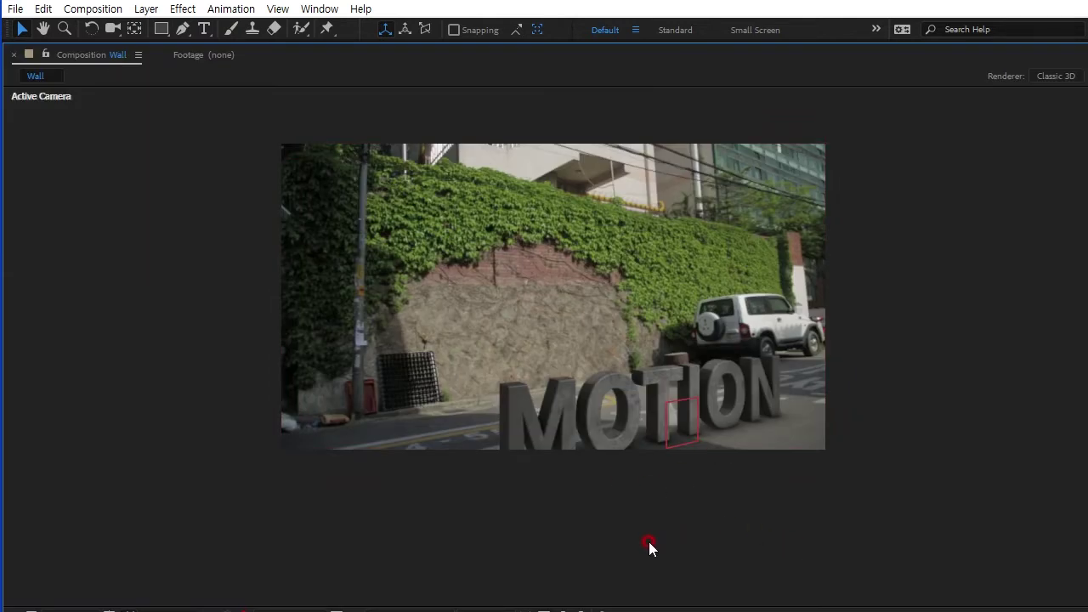
pyautogui.hotkey('shift', '/')
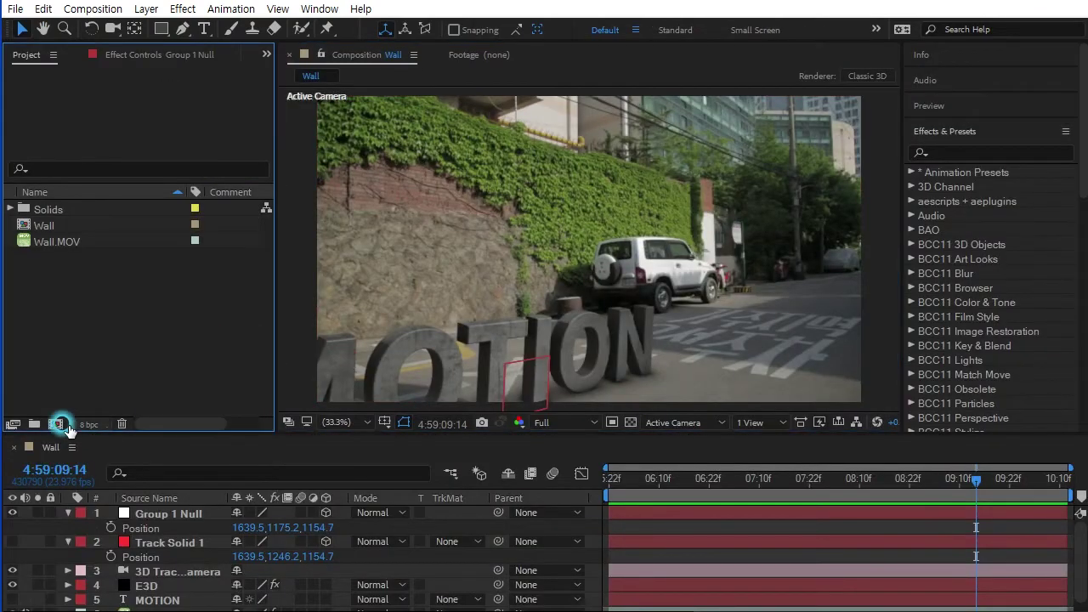
# Preview the Wall.MOV footage and build the new Wall 2 composition from it.
pyautogui.click(61, 425)
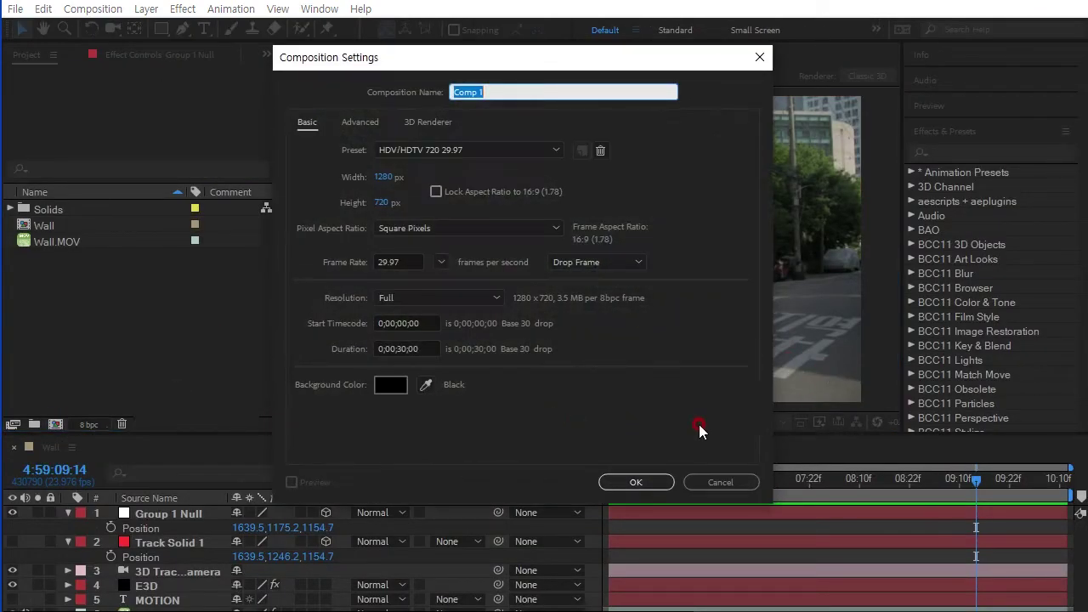
pyautogui.click(705, 482)
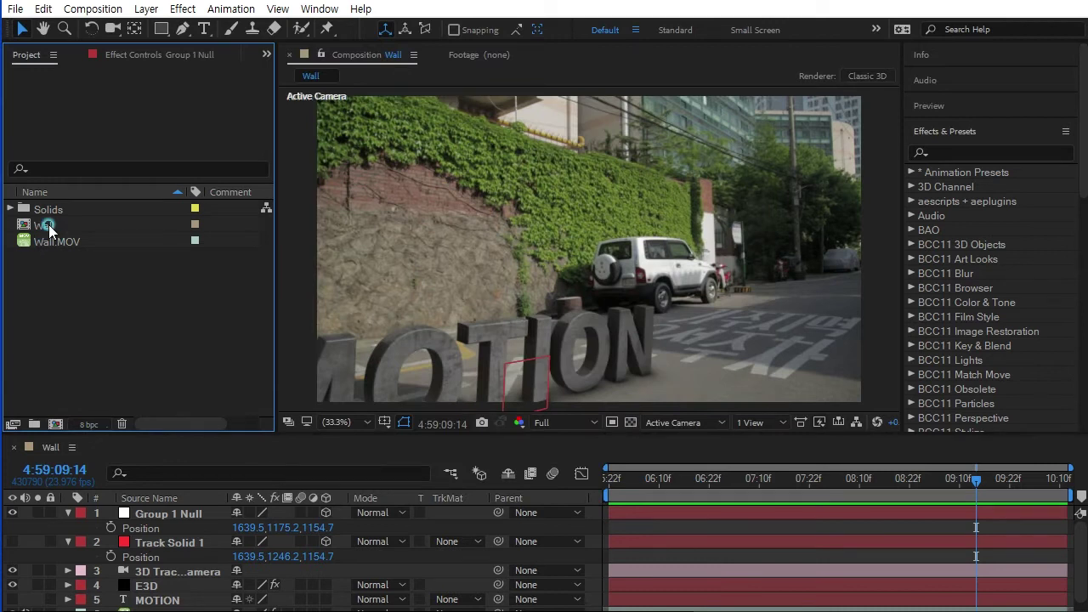
pyautogui.click(48, 224)
pyautogui.moveTo(25, 228); pyautogui.dragTo(302, 306)
pyautogui.moveTo(23, 221); pyautogui.dragTo(193, 489)
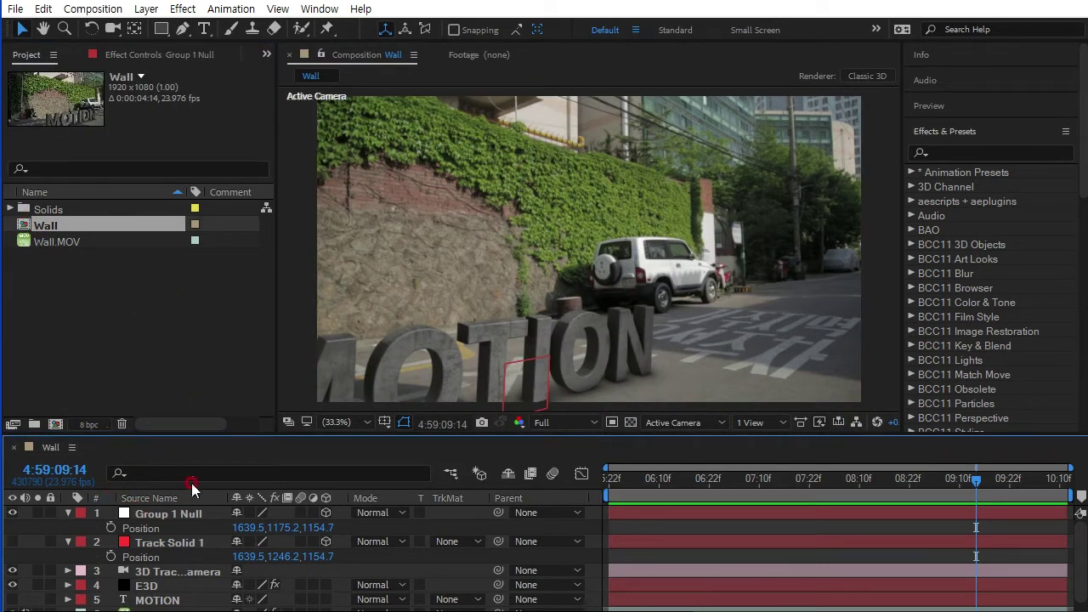
pyautogui.doubleClick(34, 242)
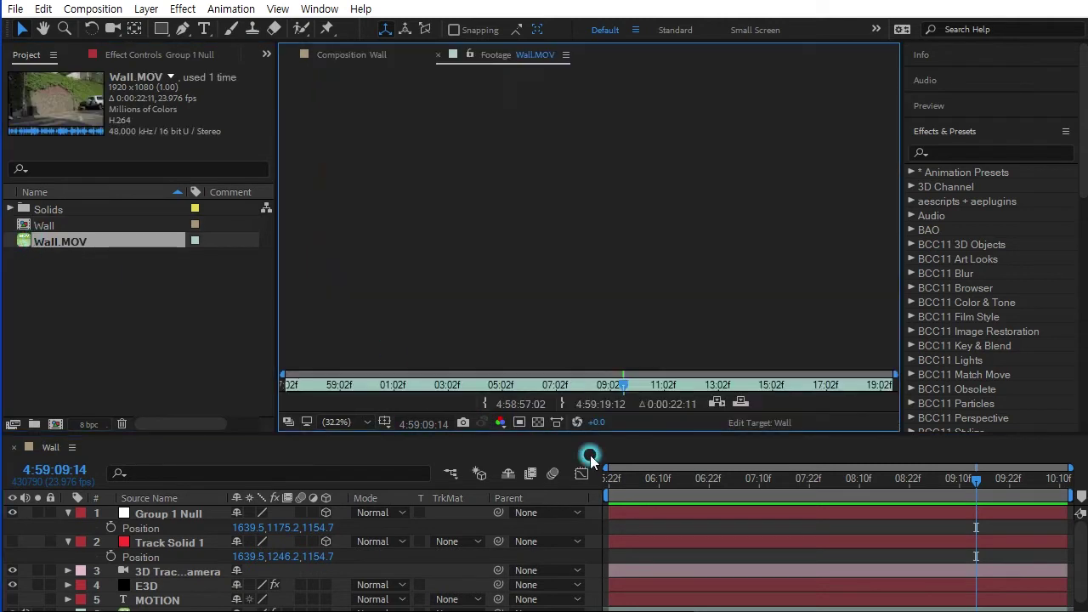
pyautogui.moveTo(505, 441); pyautogui.dragTo(708, 478)
pyautogui.moveTo(368, 428); pyautogui.dragTo(1000, 487)
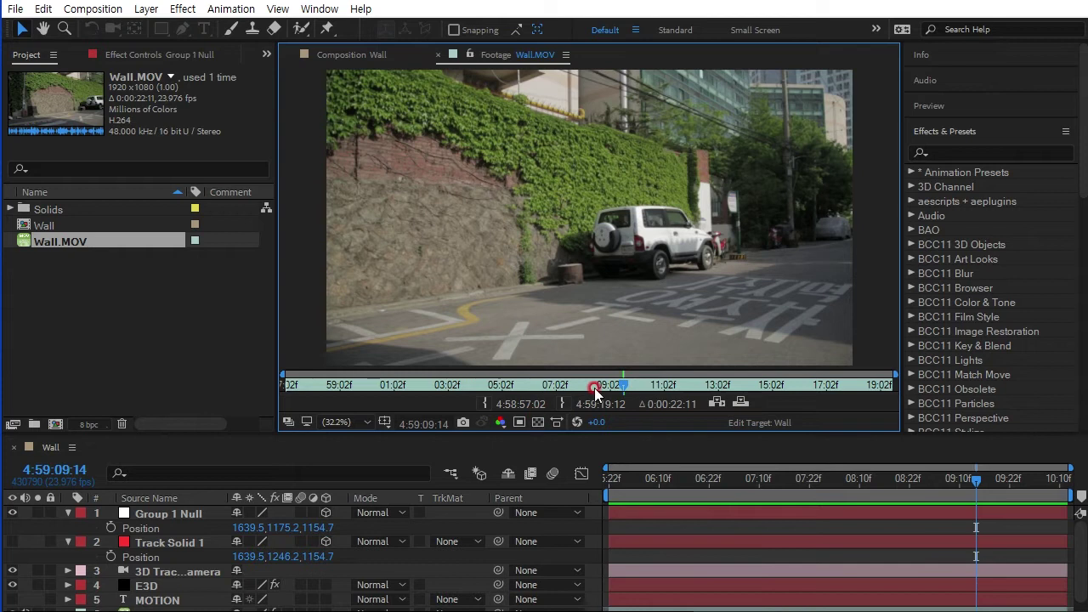
pyautogui.moveTo(595, 391); pyautogui.dragTo(660, 393)
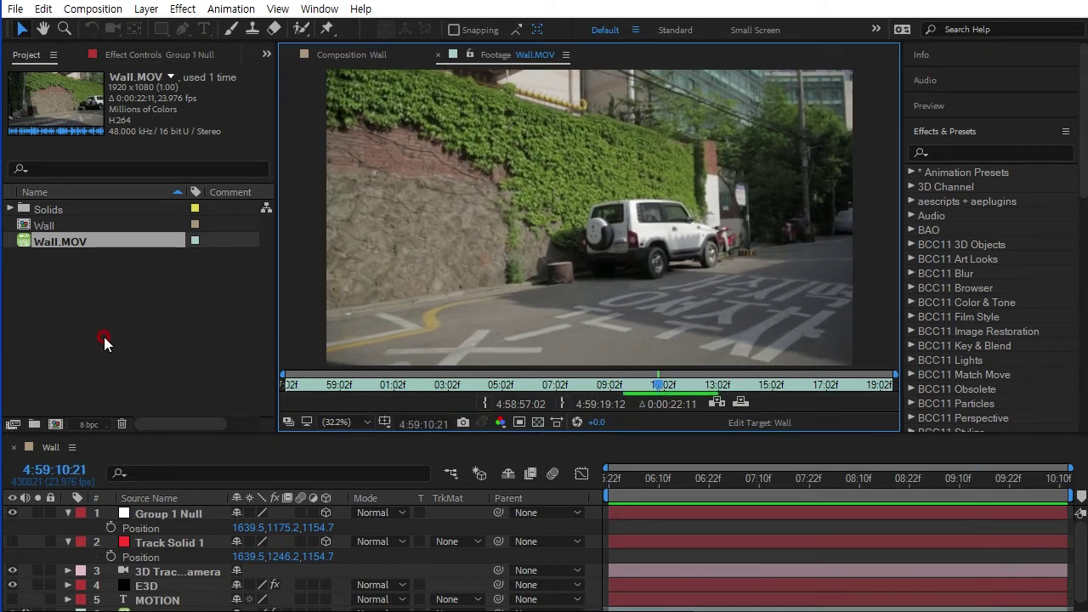
pyautogui.moveTo(47, 241)
pyautogui.mouseDown()
pyautogui.moveTo(76, 422)
pyautogui.moveTo(56, 423)
pyautogui.mouseUp()
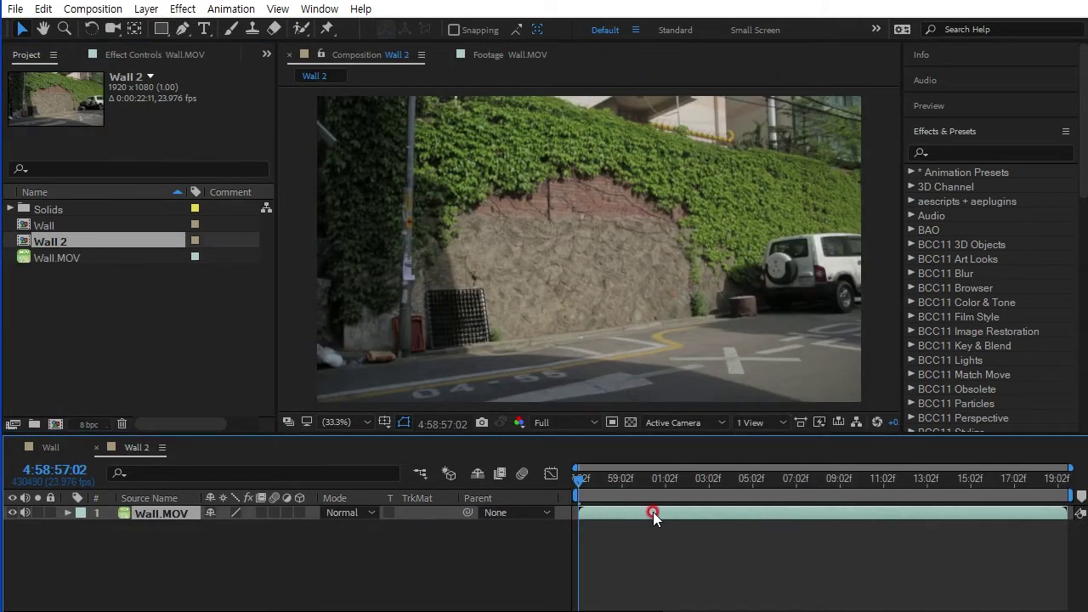
# Preview Wall 2 and set the work area start at the chosen frame.
pyautogui.press('space')
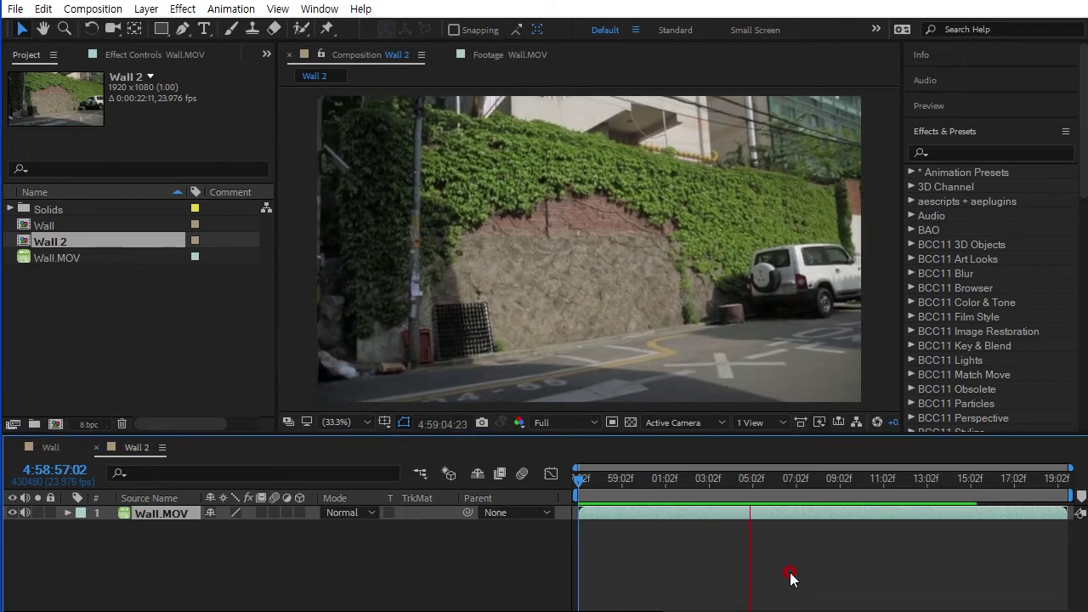
pyautogui.click(777, 491)
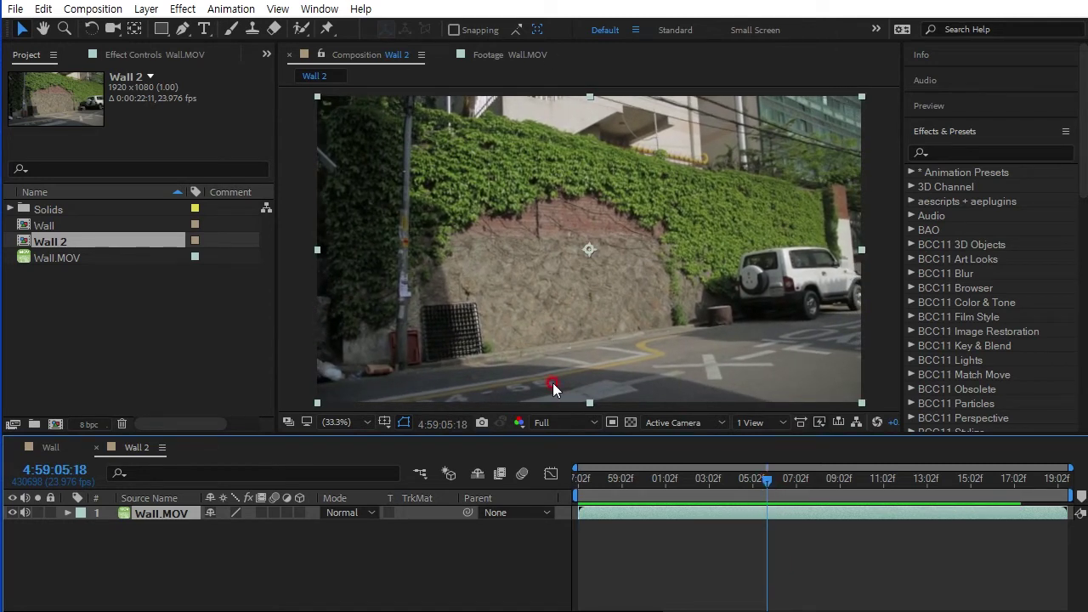
pyautogui.press('space')
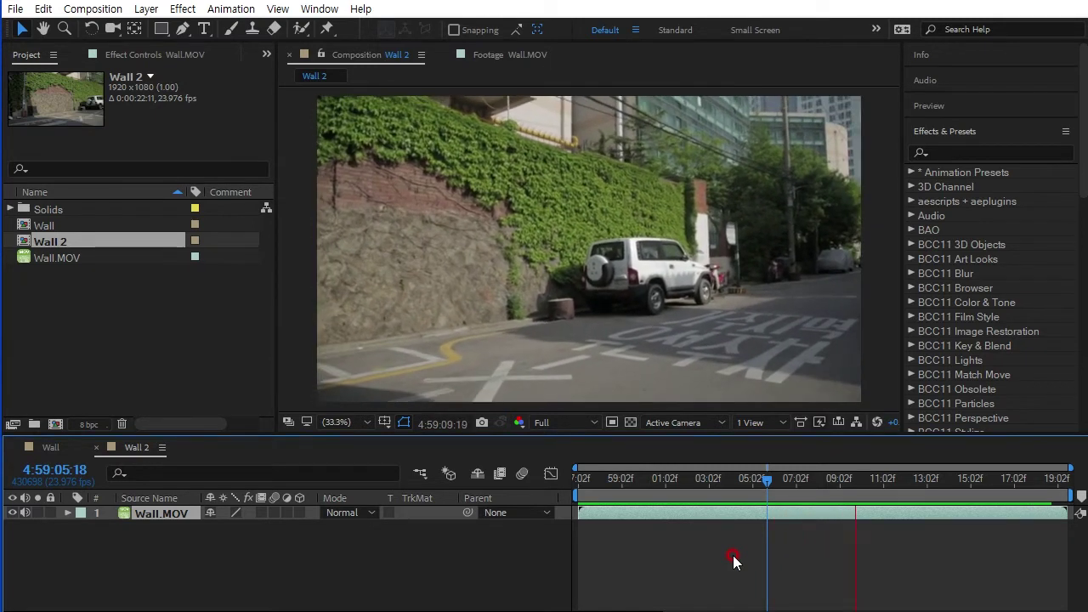
pyautogui.click(912, 481)
pyautogui.moveTo(912, 481); pyautogui.dragTo(753, 491)
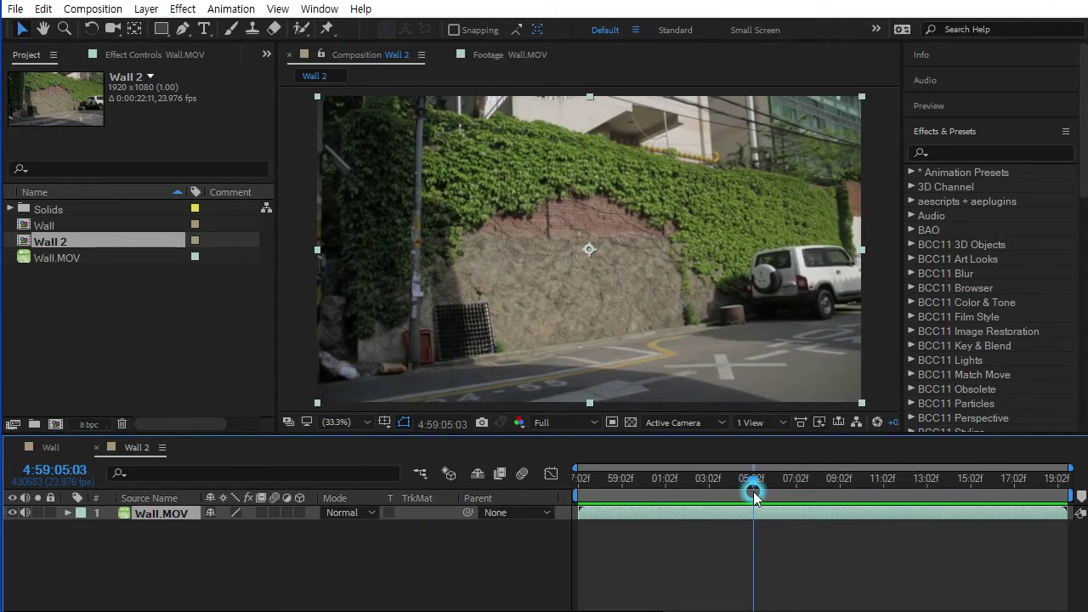
pyautogui.press('b')
# Set the work area end, trim the comp to 0:00:05:02, and preview the result.
pyautogui.click(651, 536)
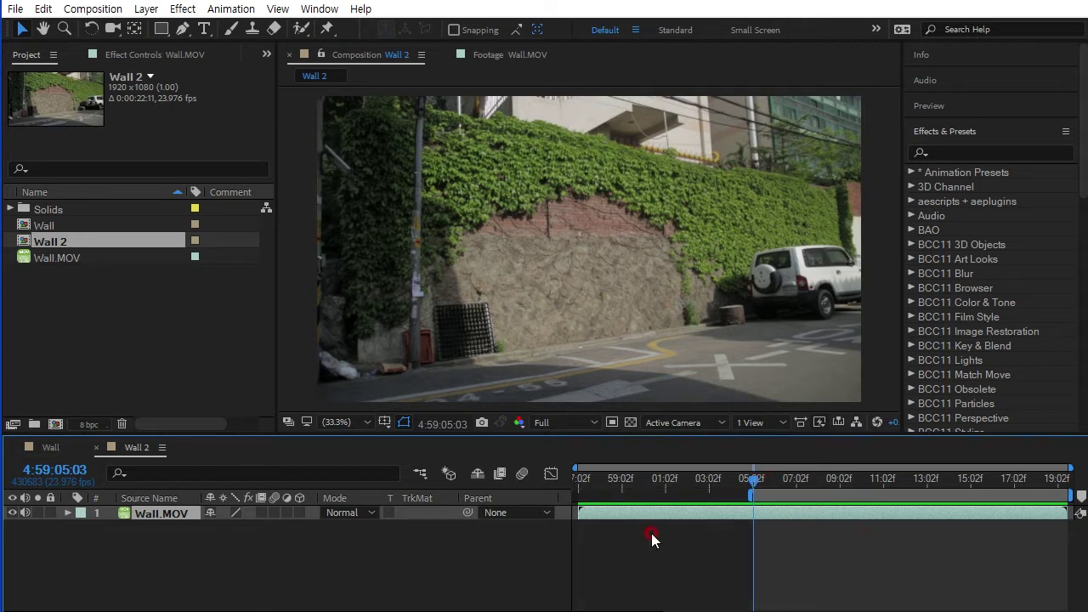
pyautogui.press('space')
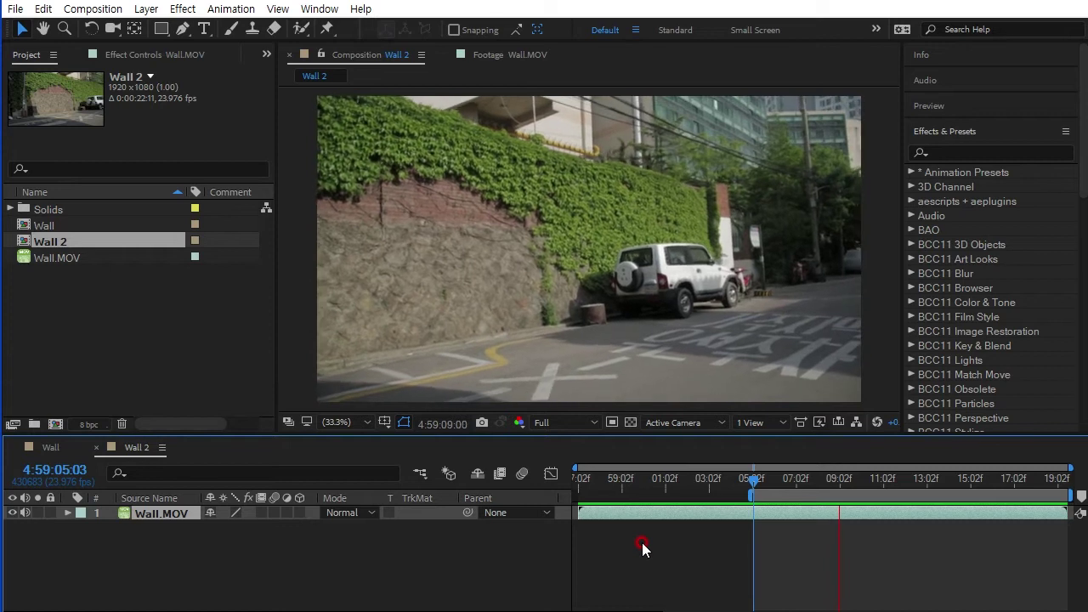
pyautogui.press('space')
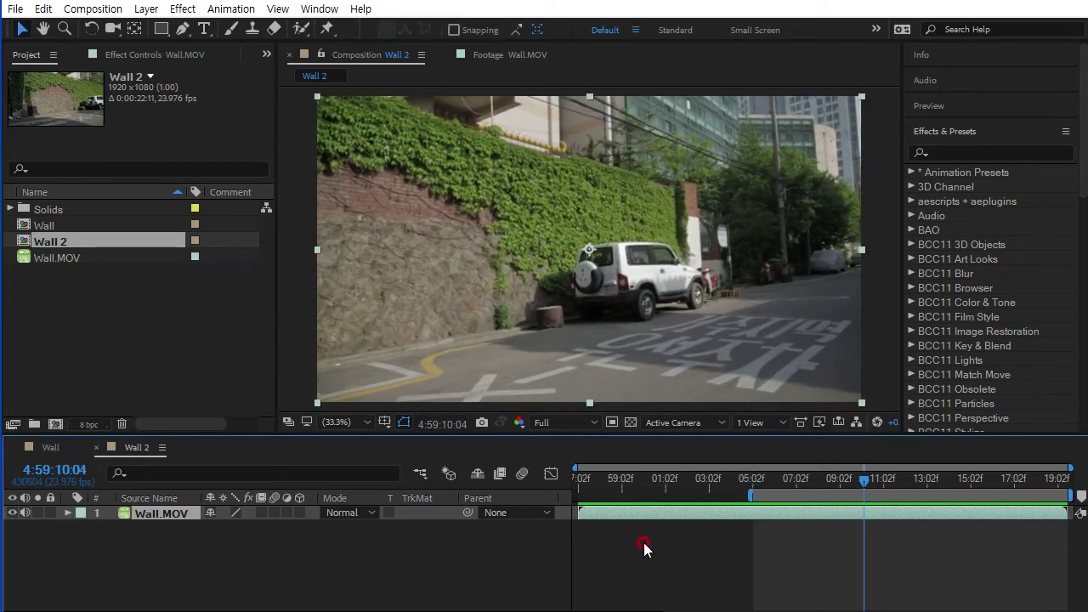
pyautogui.press('n')
pyautogui.rightClick(791, 495)
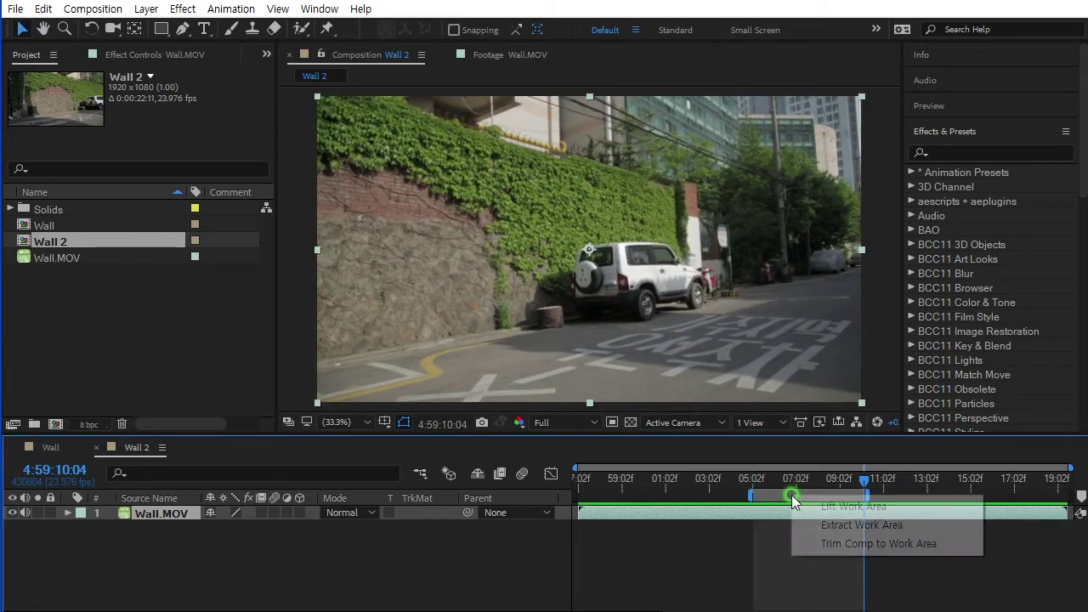
pyautogui.click(825, 544)
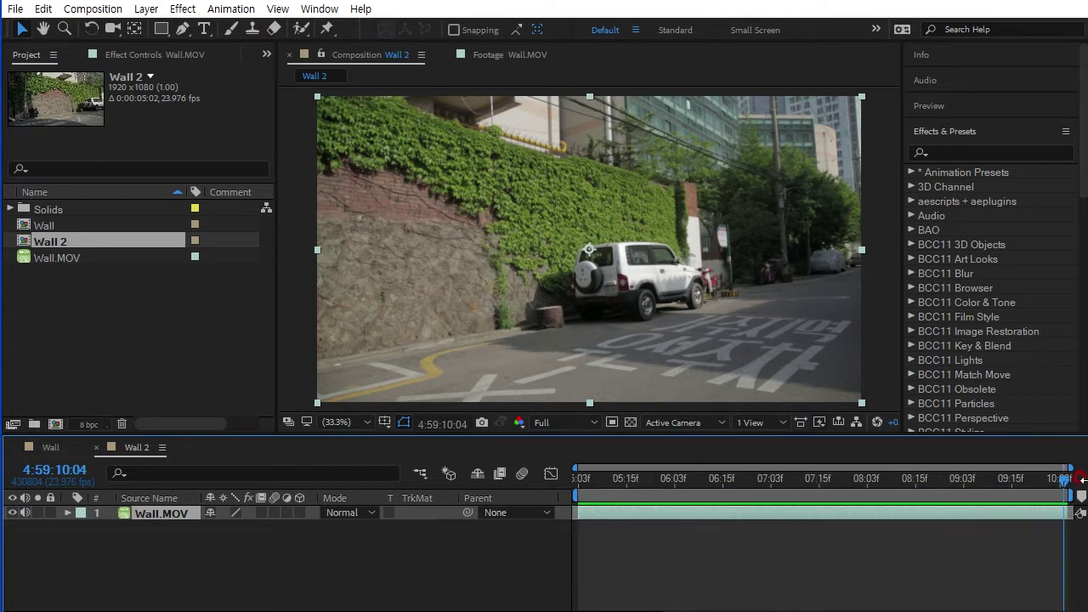
pyautogui.moveTo(1068, 492); pyautogui.dragTo(508, 539)
pyautogui.press('space')
pyautogui.press('space')
pyautogui.moveTo(697, 480); pyautogui.dragTo(328, 515)
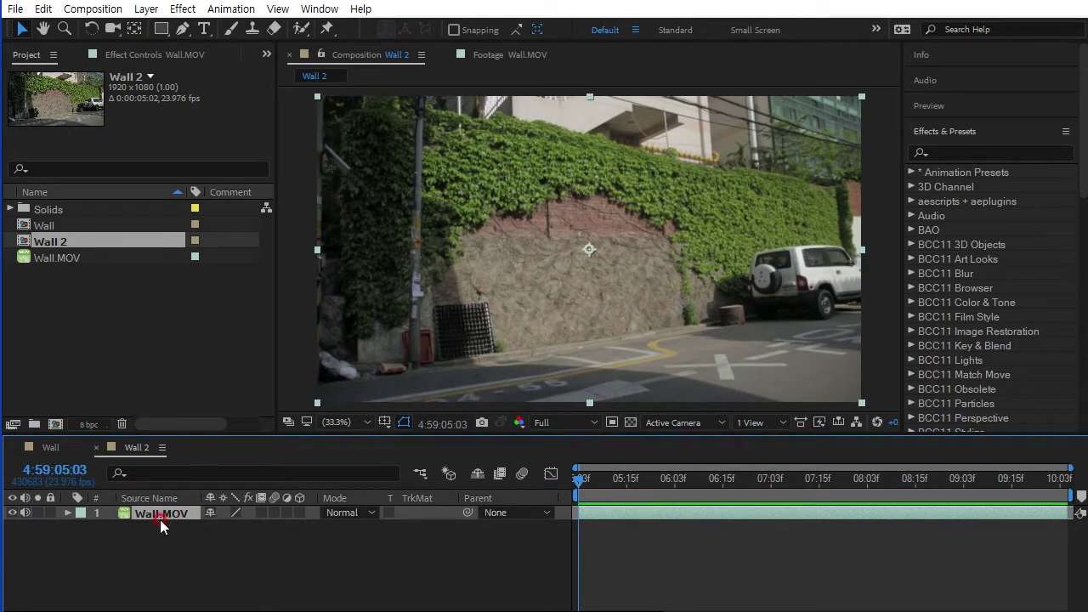
# Apply the 3D Camera Tracker to Wall.MOV, preview the solved track, and show Shot Type choices.
pyautogui.click(223, 10)
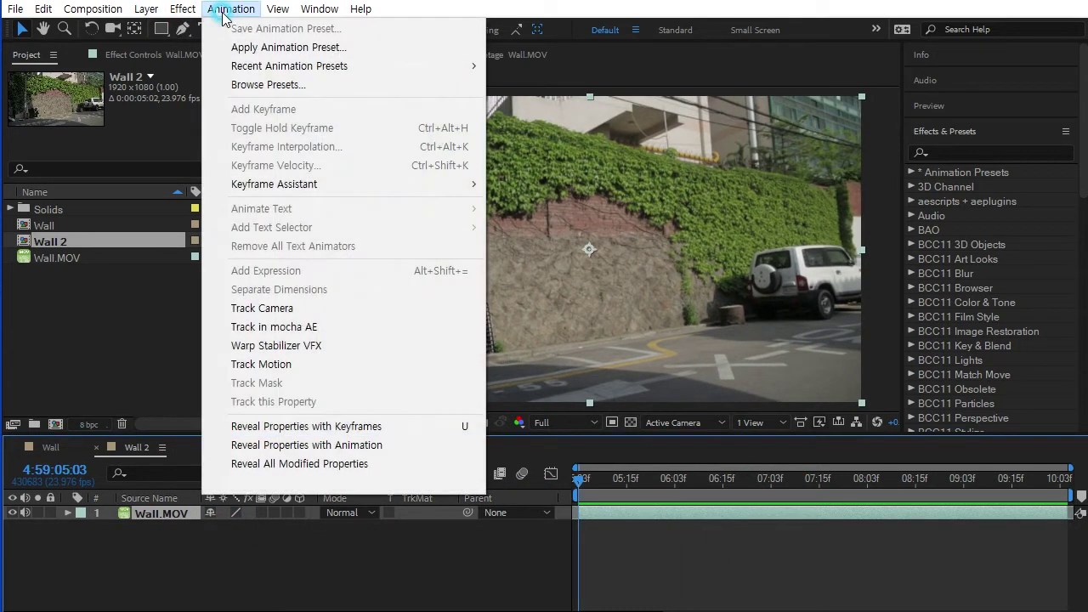
pyautogui.click(270, 308)
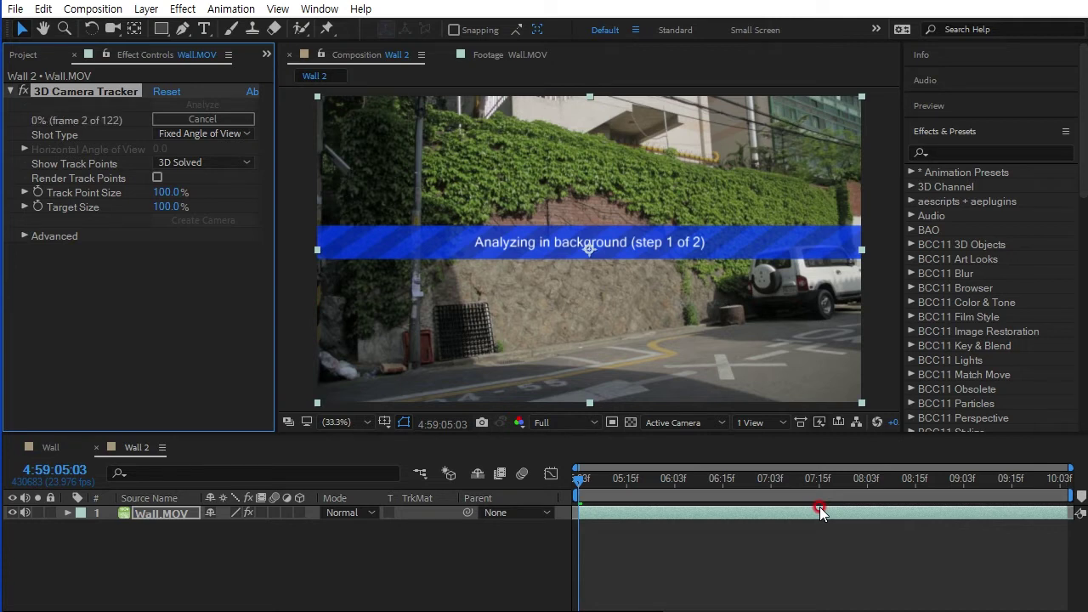
pyautogui.click(112, 93)
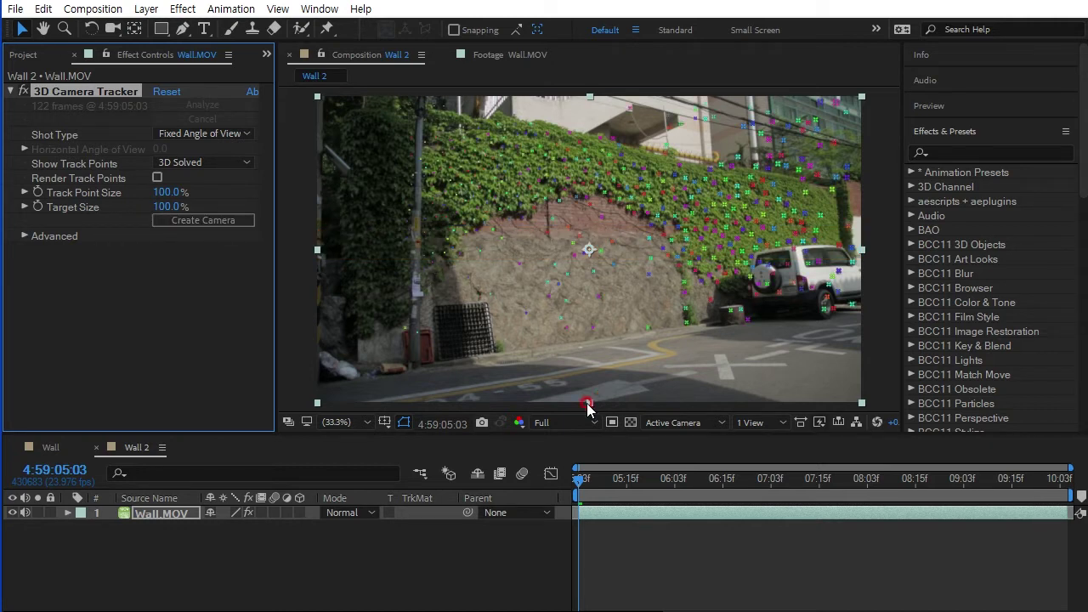
pyautogui.moveTo(578, 478)
pyautogui.mouseDown()
pyautogui.moveTo(633, 494)
pyautogui.moveTo(978, 502)
pyautogui.moveTo(1078, 521)
pyautogui.mouseUp()
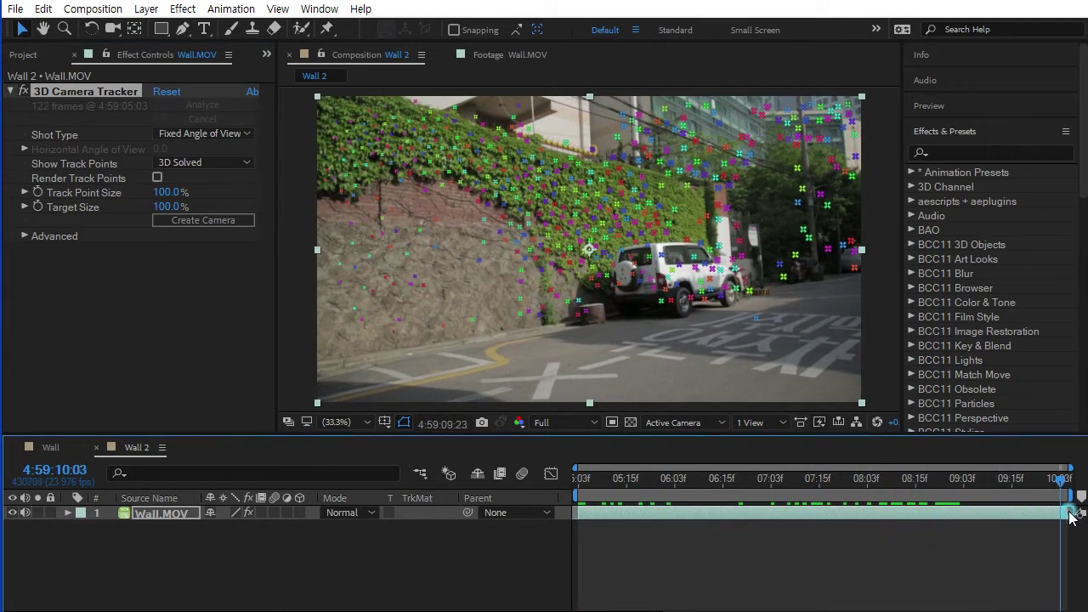
pyautogui.click(746, 325)
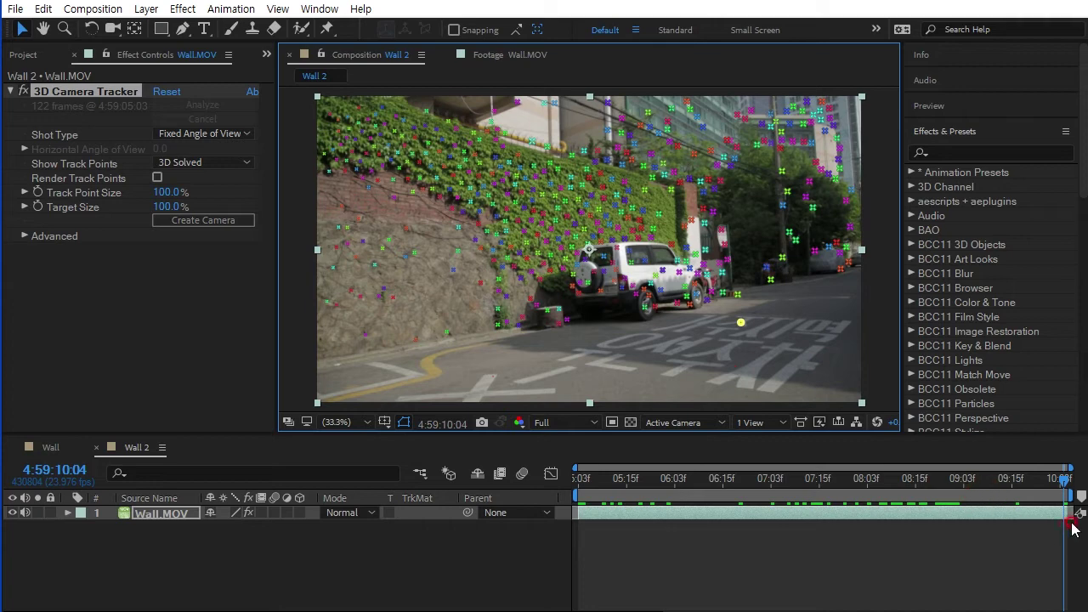
pyautogui.moveTo(1065, 481); pyautogui.dragTo(536, 492)
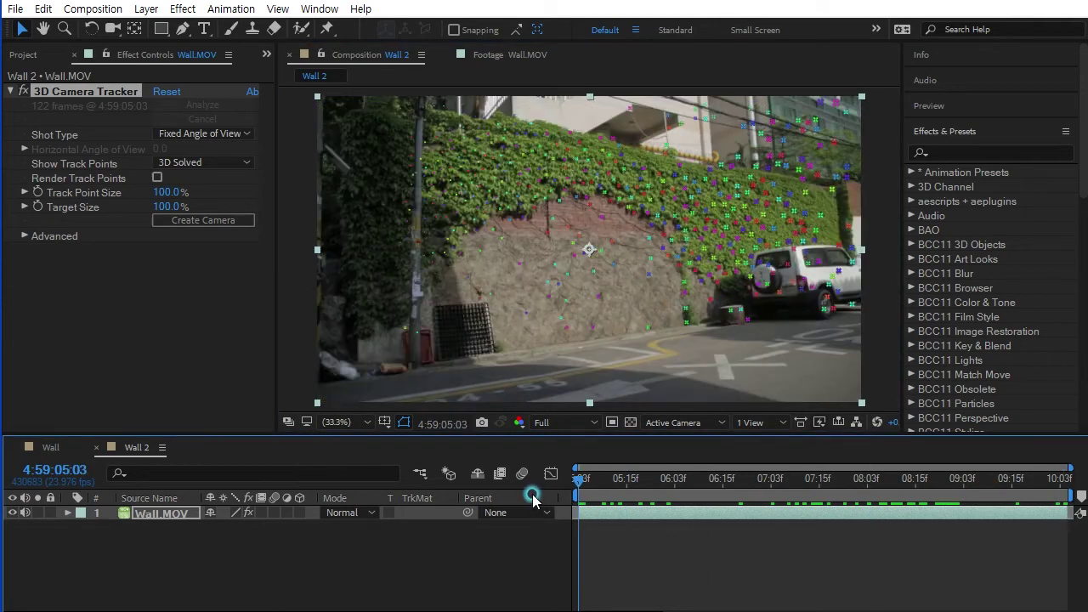
pyautogui.press('space')
pyautogui.press('space')
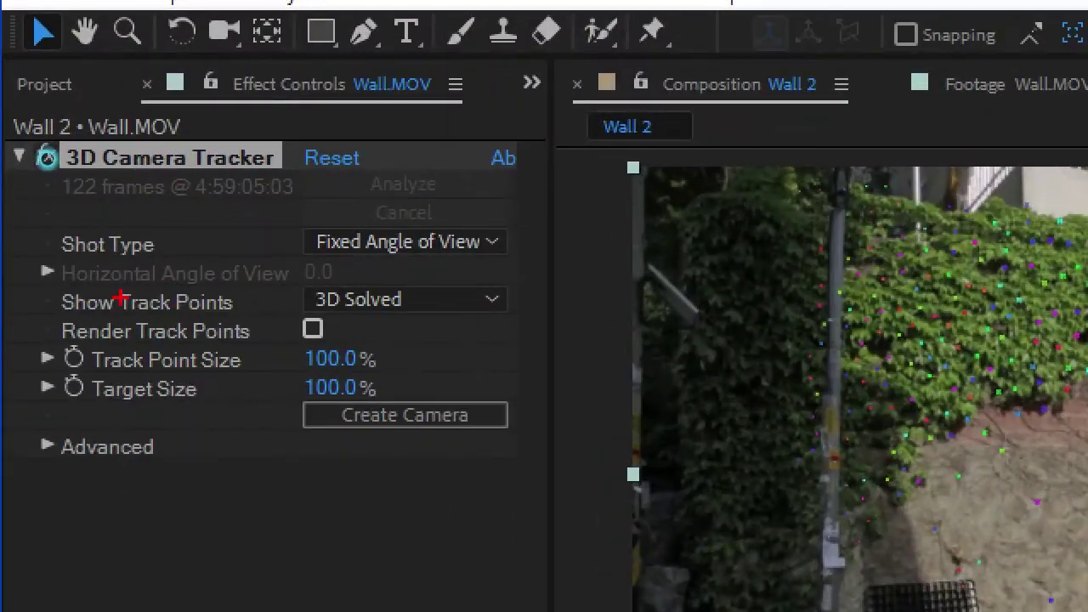
pyautogui.moveTo(39, 261); pyautogui.dragTo(296, 250)
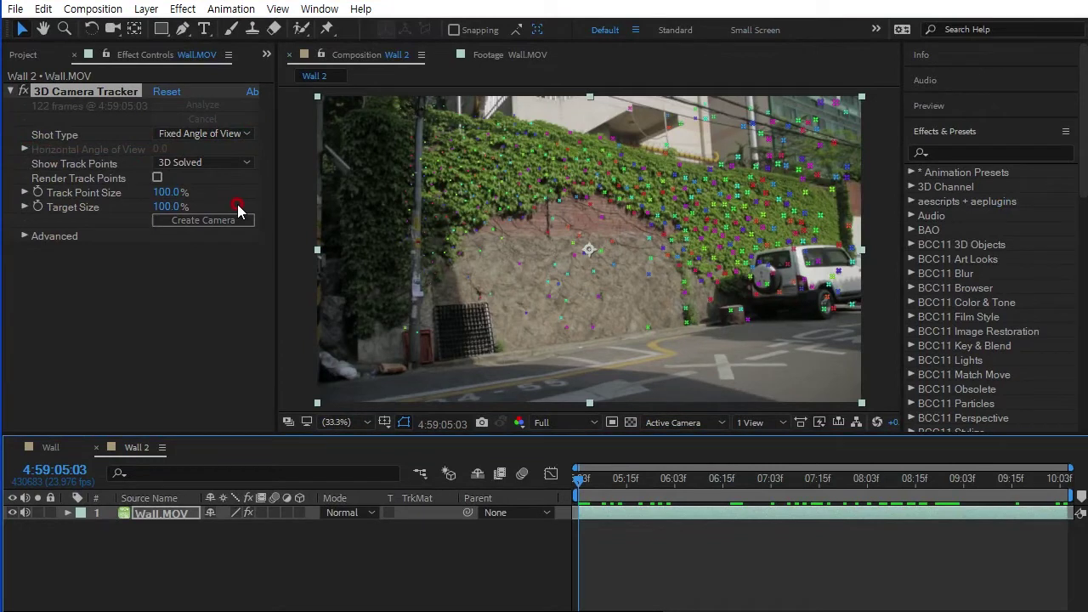
pyautogui.click(183, 134)
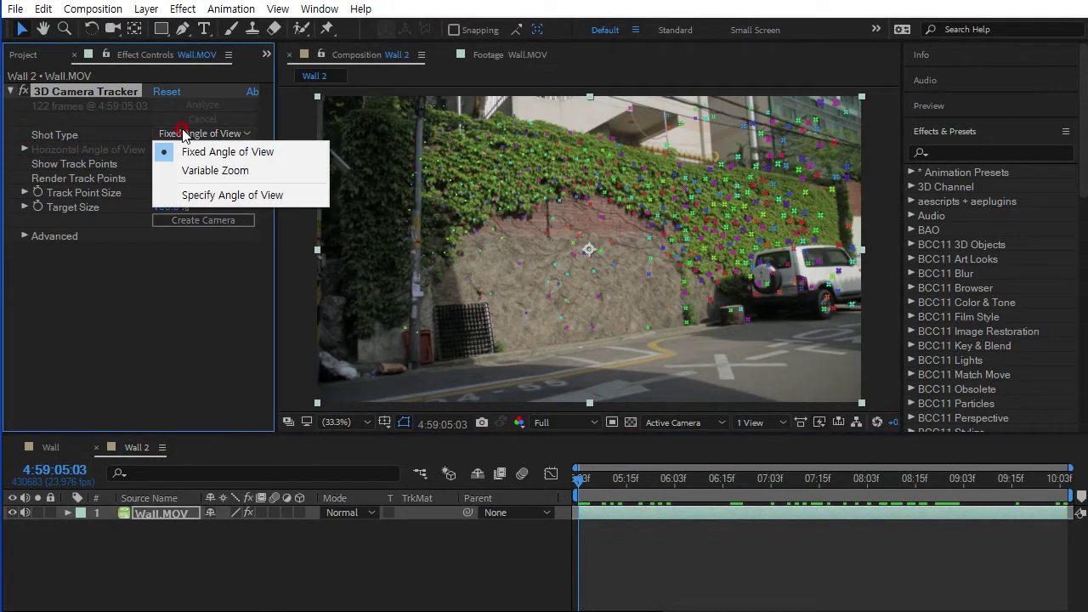
# Set Shot Type to Variable Zoom and lasso ground track points on the road at the last frame.
pyautogui.click(219, 173)
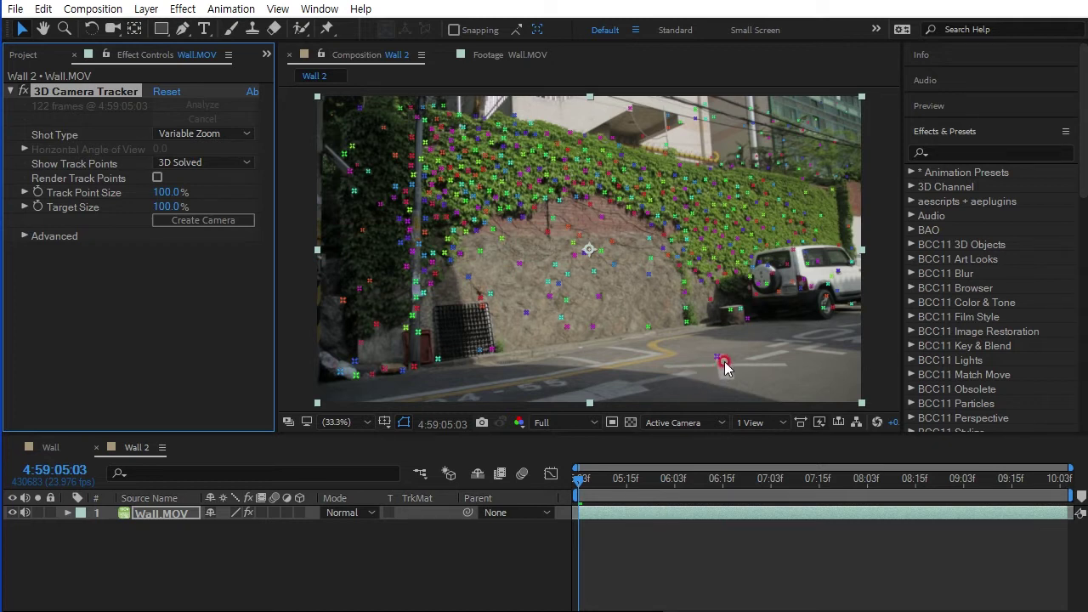
pyautogui.moveTo(580, 479)
pyautogui.mouseDown()
pyautogui.moveTo(946, 494)
pyautogui.moveTo(1080, 487)
pyautogui.mouseUp()
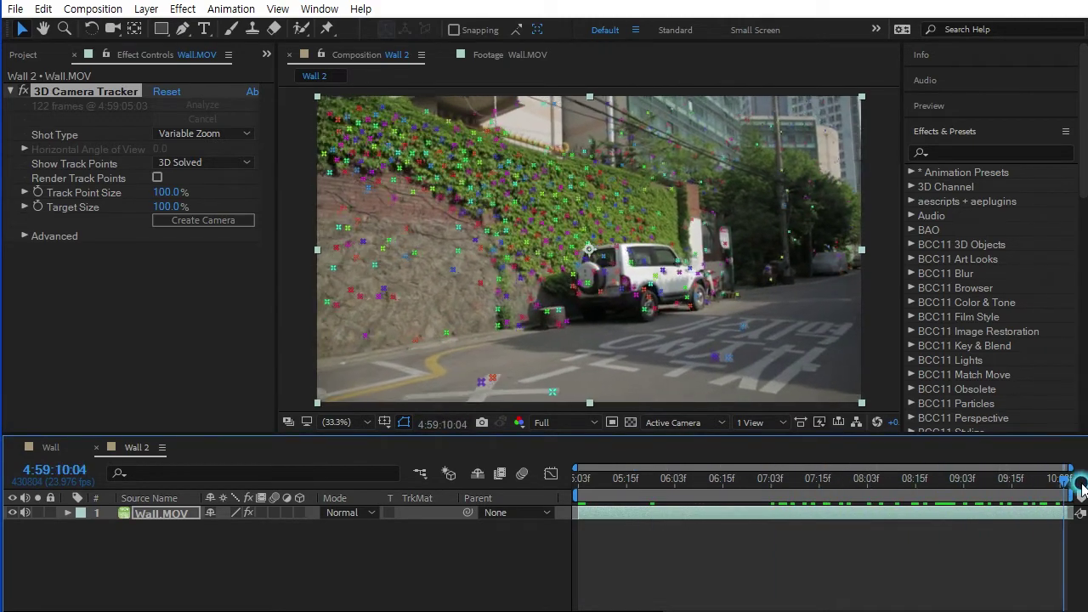
pyautogui.click(603, 394)
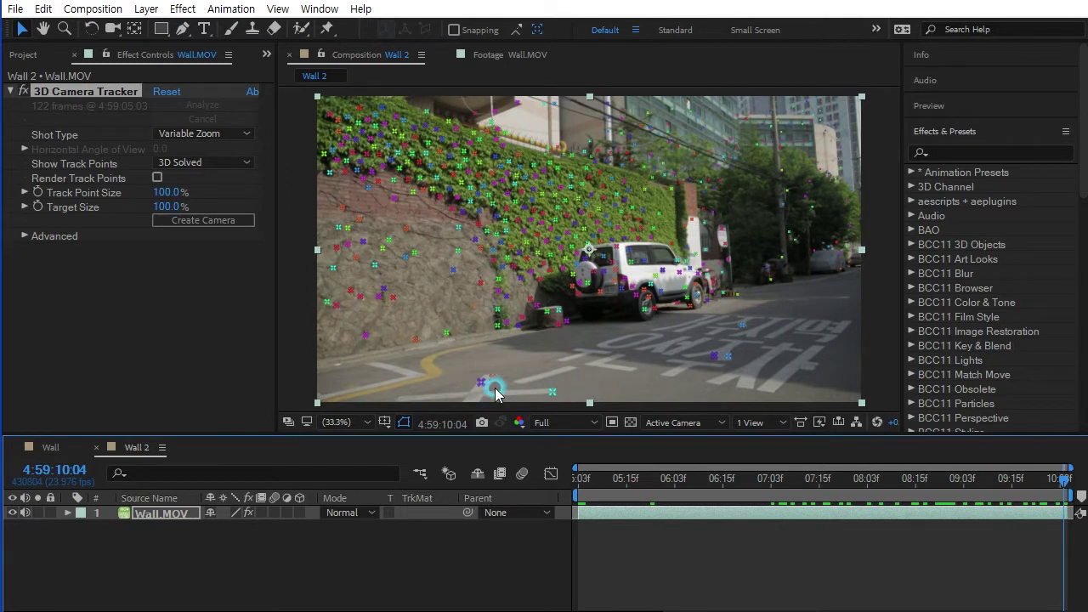
pyautogui.click(448, 372)
pyautogui.moveTo(591, 397)
pyautogui.mouseDown()
pyautogui.moveTo(409, 391)
pyautogui.moveTo(444, 377)
pyautogui.mouseUp()
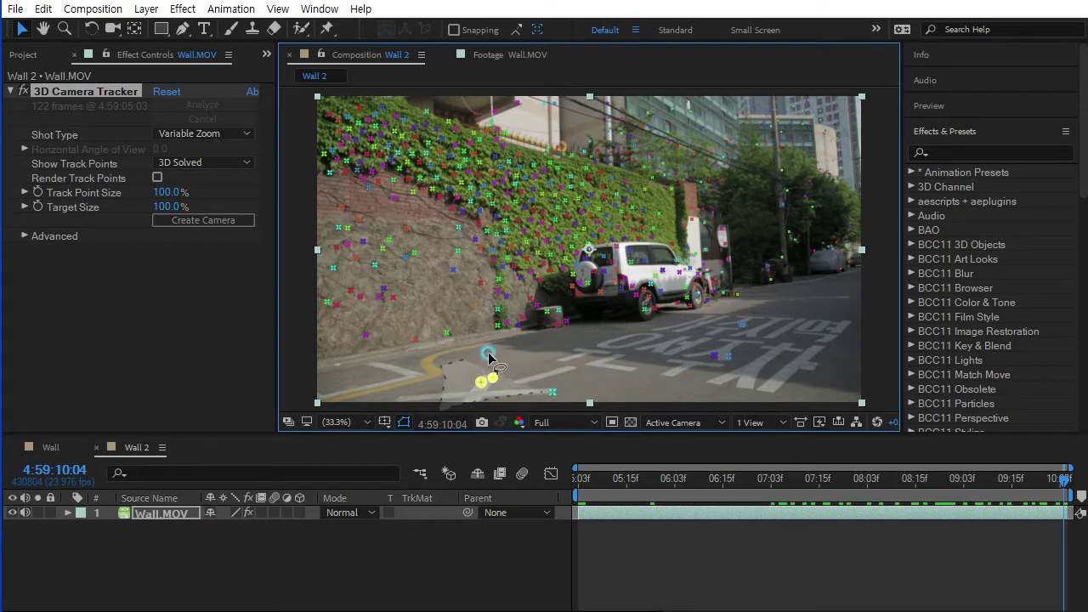
# Select the road track points and create a tracked solid with a 3D Tracker Camera.
pyautogui.moveTo(444, 377)
pyautogui.mouseDown()
pyautogui.moveTo(442, 401)
pyautogui.moveTo(441, 391)
pyautogui.mouseUp()
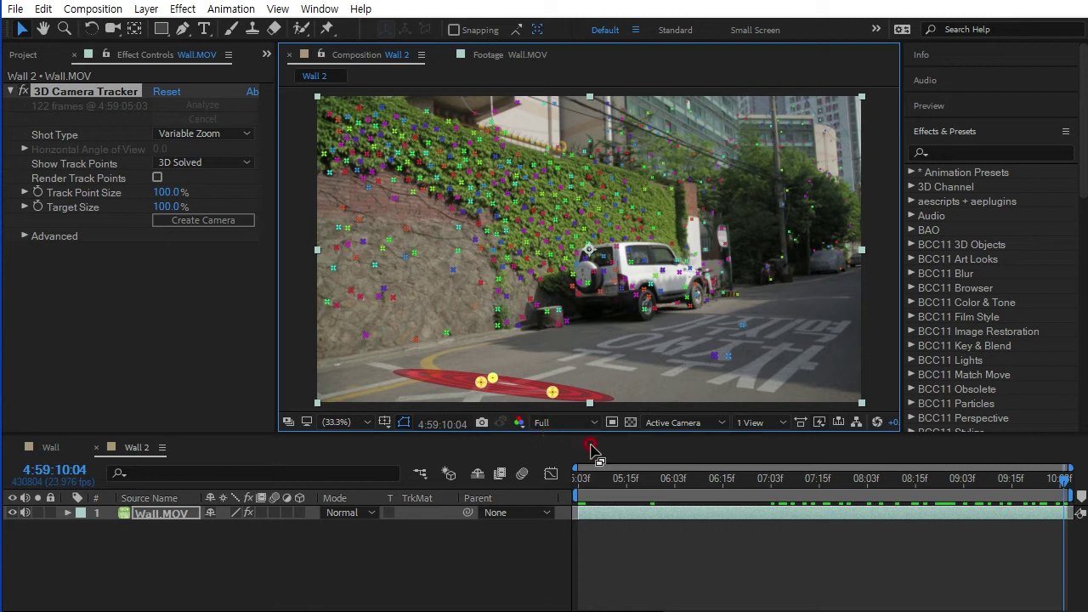
pyautogui.rightClick(497, 397)
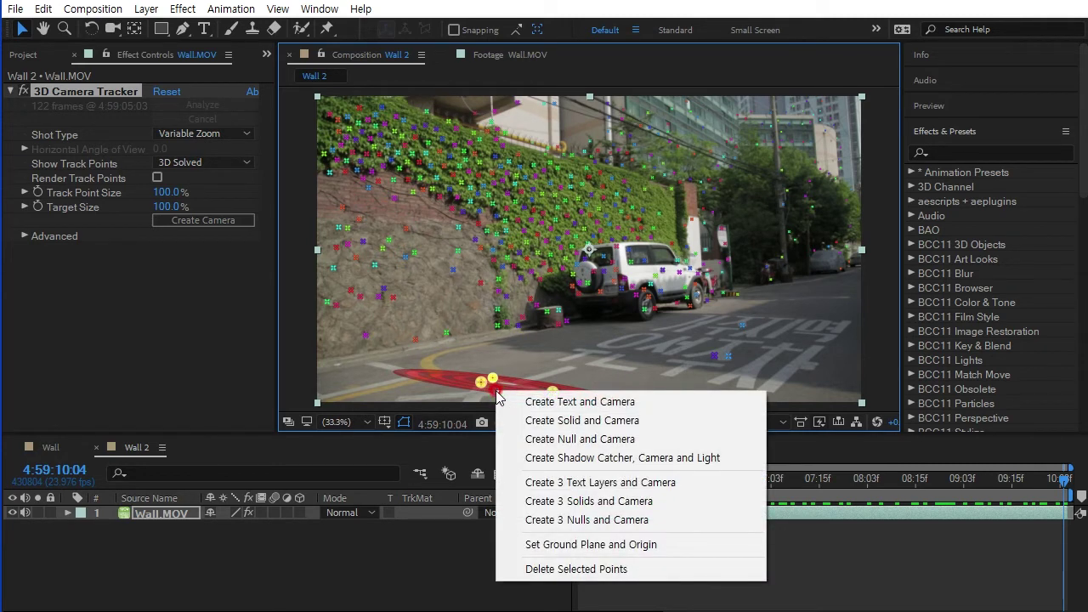
pyautogui.click(537, 417)
pyautogui.click(544, 420)
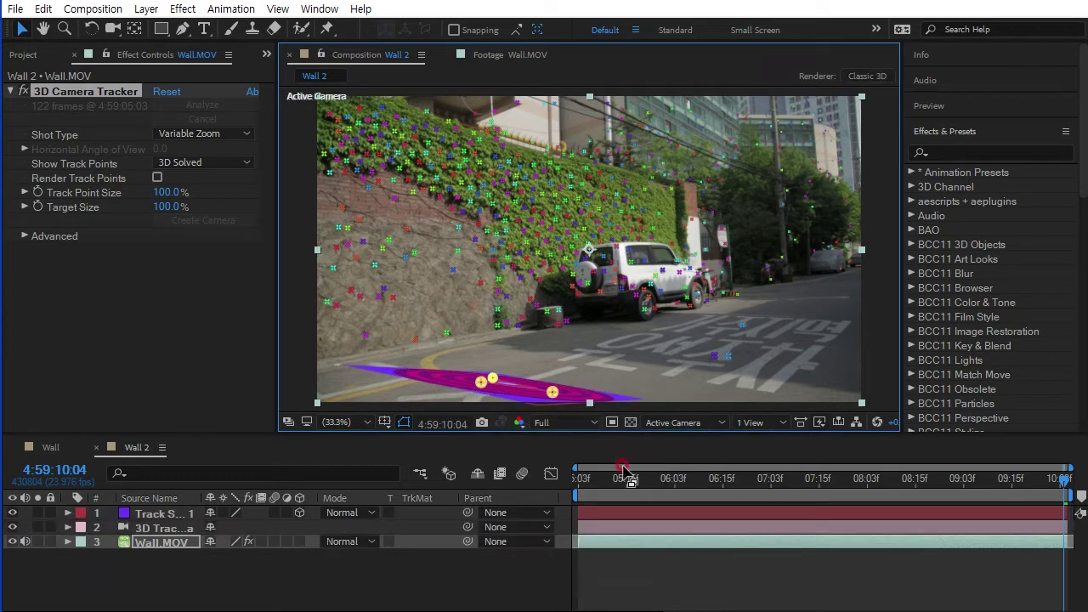
# Deselect layers, play back from the start to check the solid, then select Track Solid 1.
pyautogui.click(189, 587)
pyautogui.click(204, 583)
pyautogui.click(585, 491)
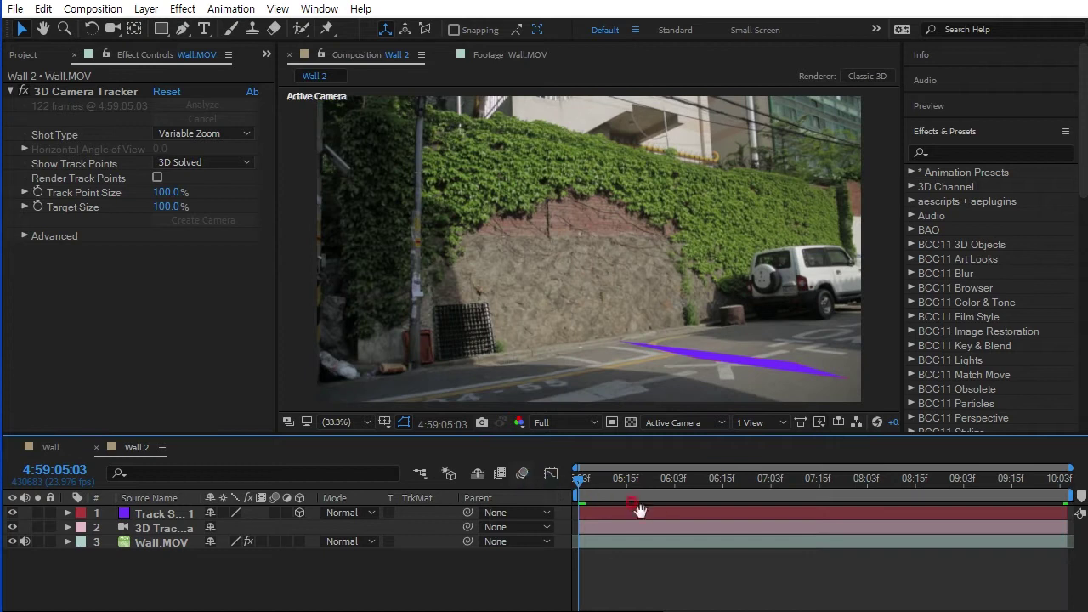
pyautogui.press('space')
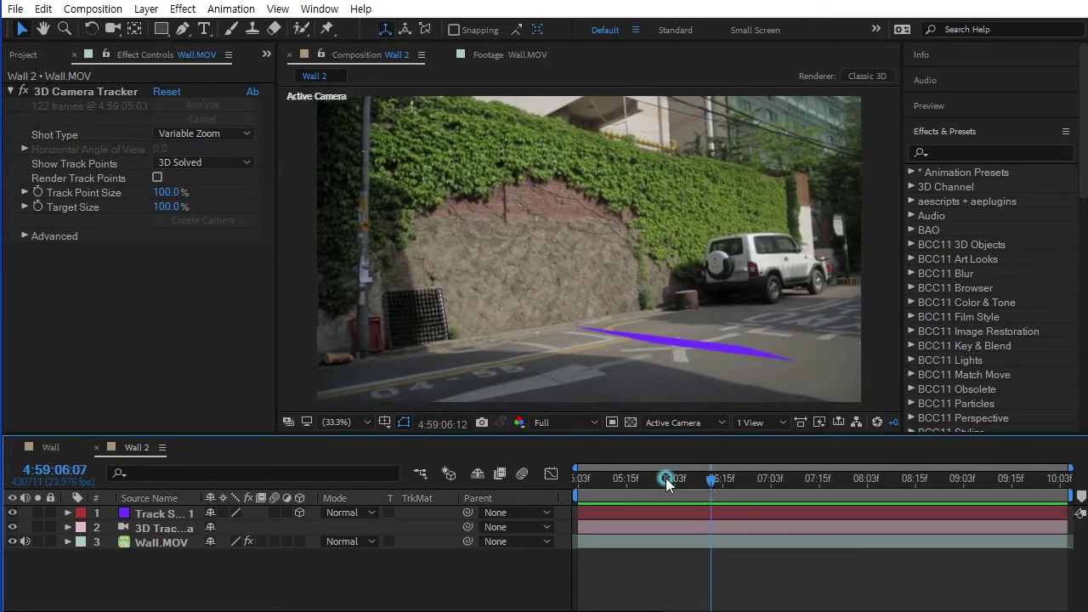
pyautogui.press('space')
pyautogui.click(185, 515)
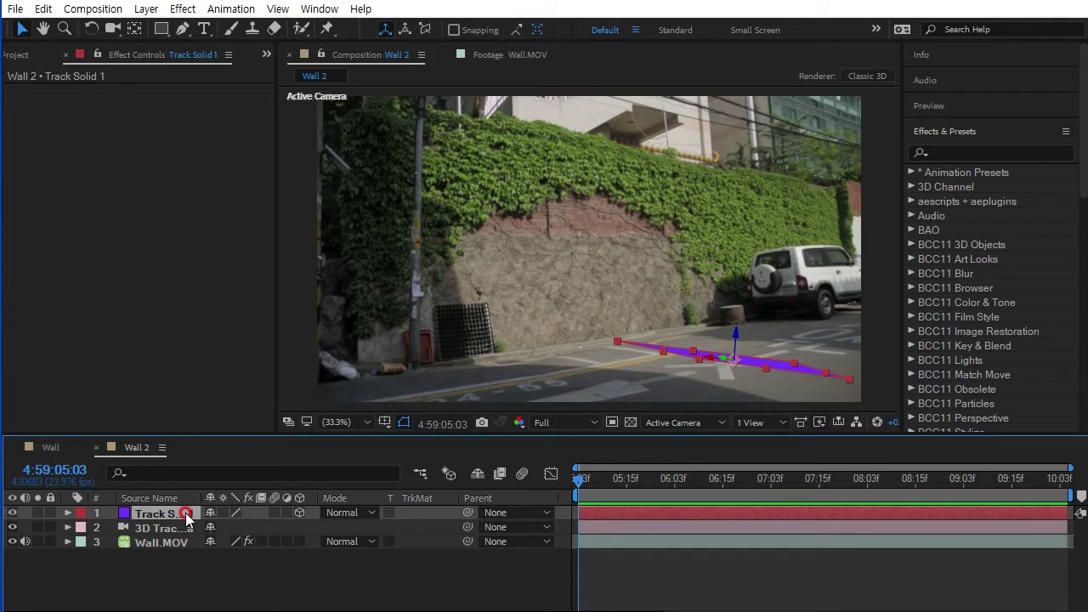
# Set Track Solid 1's X Rotation to -10°, preview it on the road, then deselect it.
pyautogui.press('r')
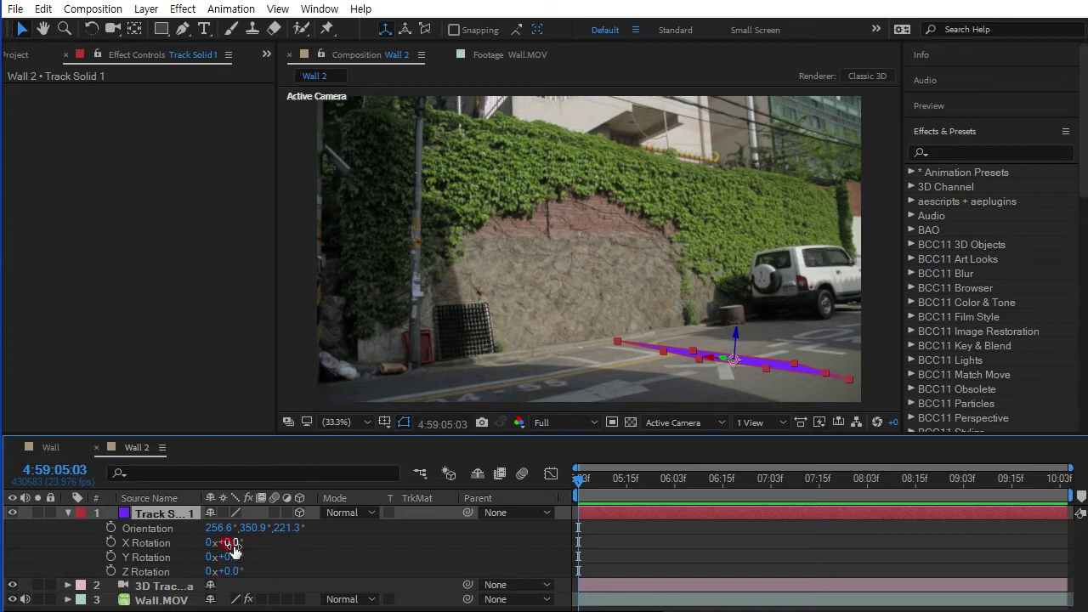
pyautogui.moveTo(234, 551); pyautogui.dragTo(225, 546)
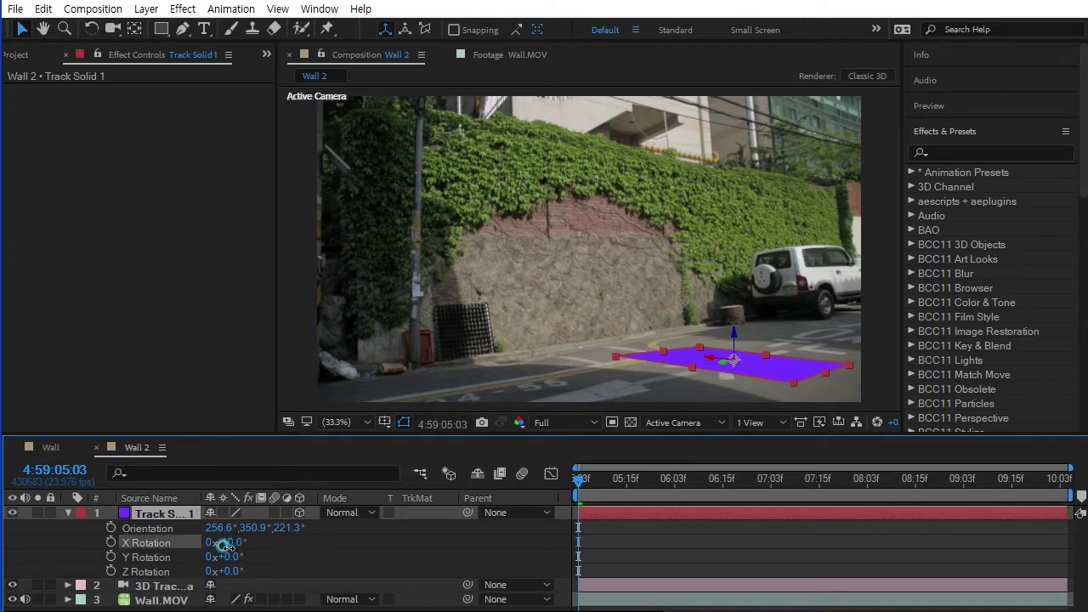
pyautogui.press('space')
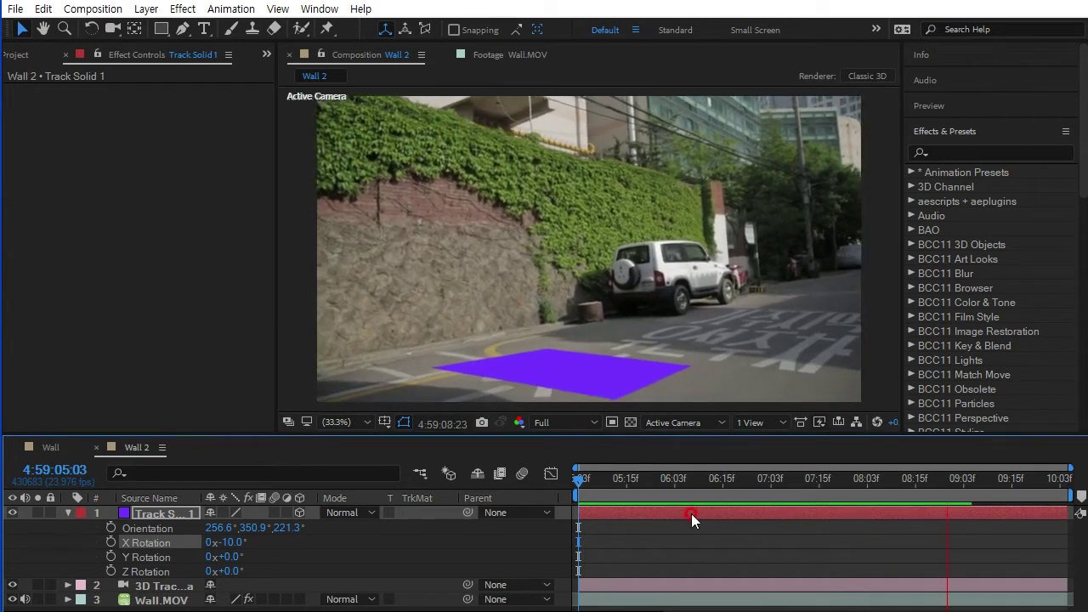
pyautogui.click(984, 480)
pyautogui.moveTo(1018, 483); pyautogui.dragTo(502, 540)
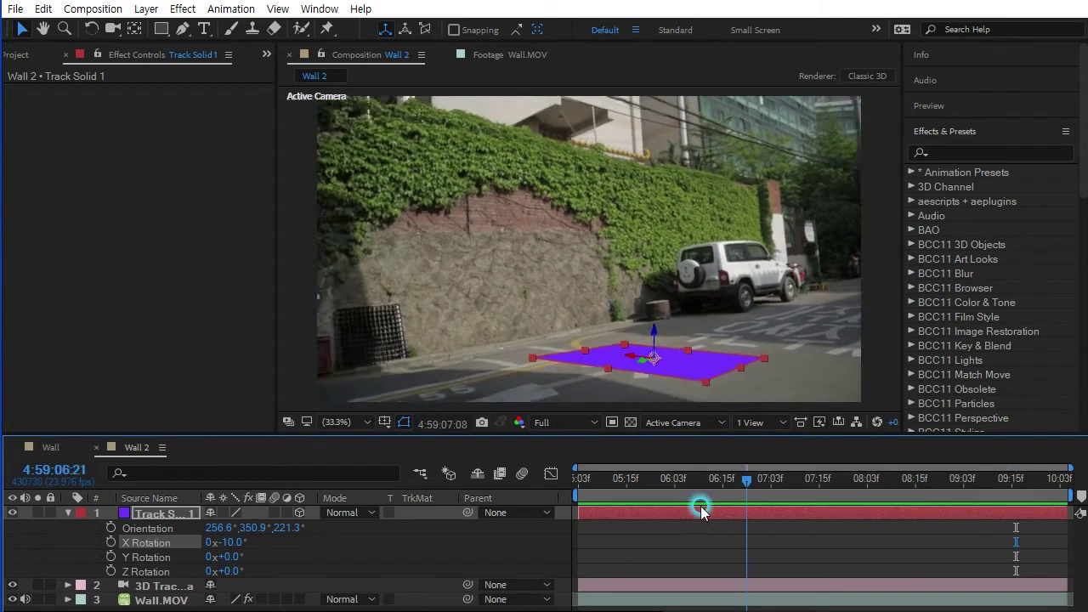
pyautogui.click(518, 536)
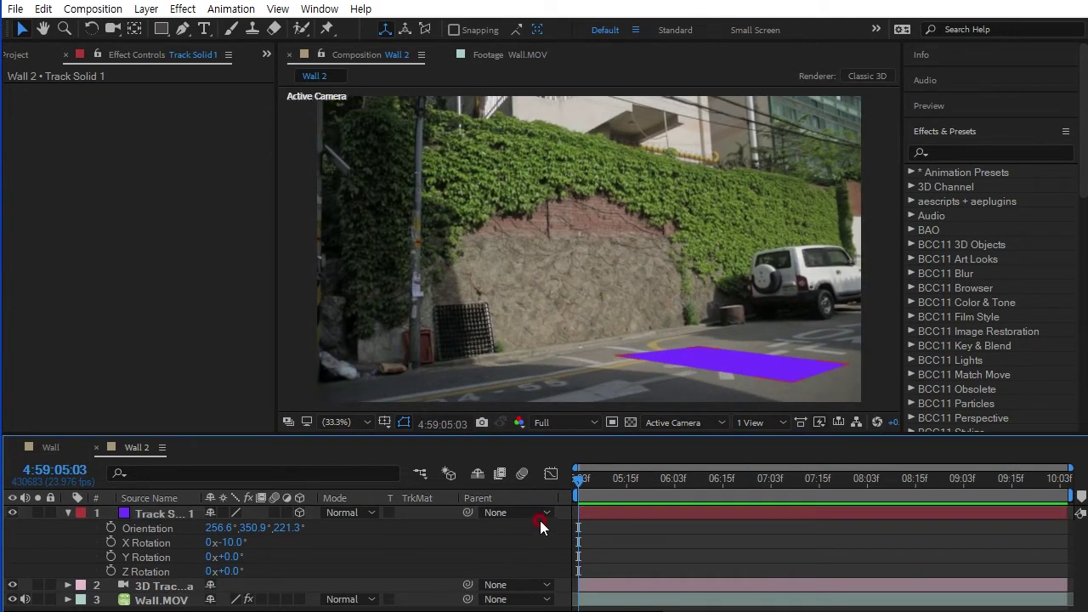
# Add an ARTVIDEO text layer on the wall and make the text much larger.
pyautogui.click(204, 28)
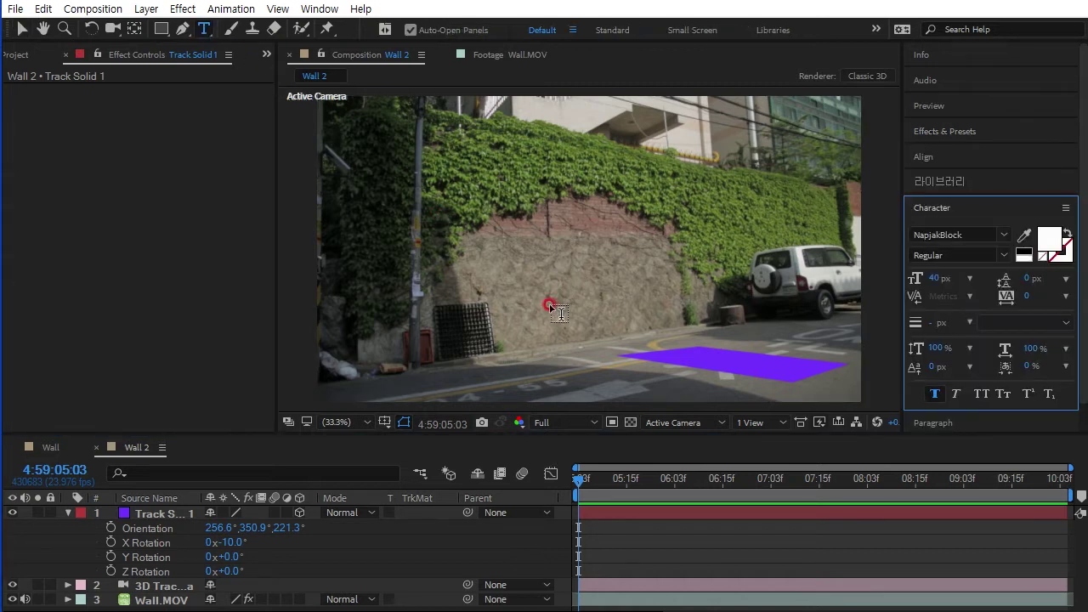
pyautogui.click(522, 287)
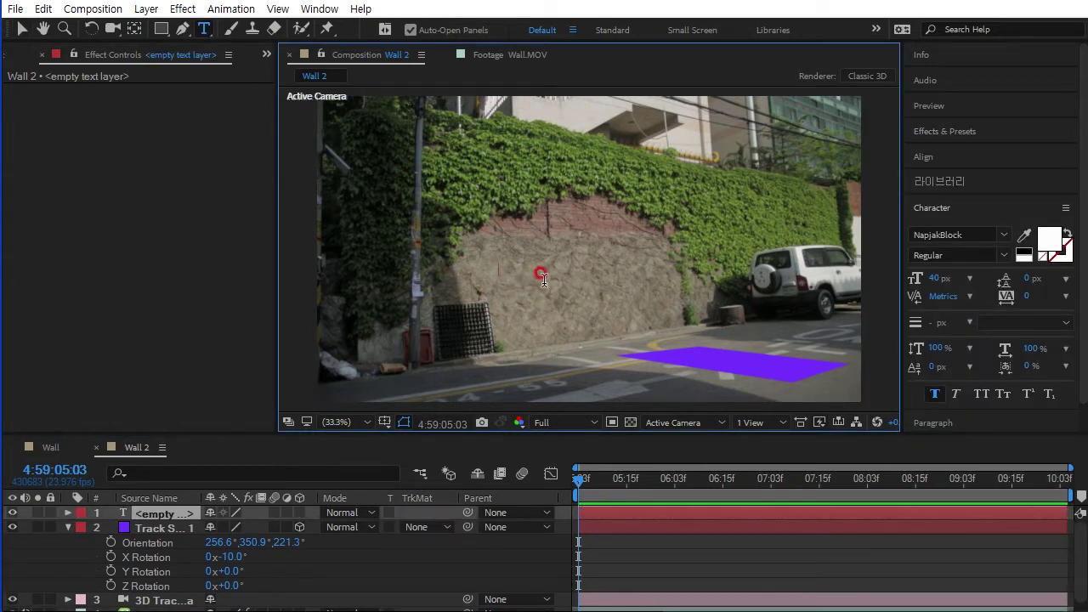
pyautogui.write('ART')
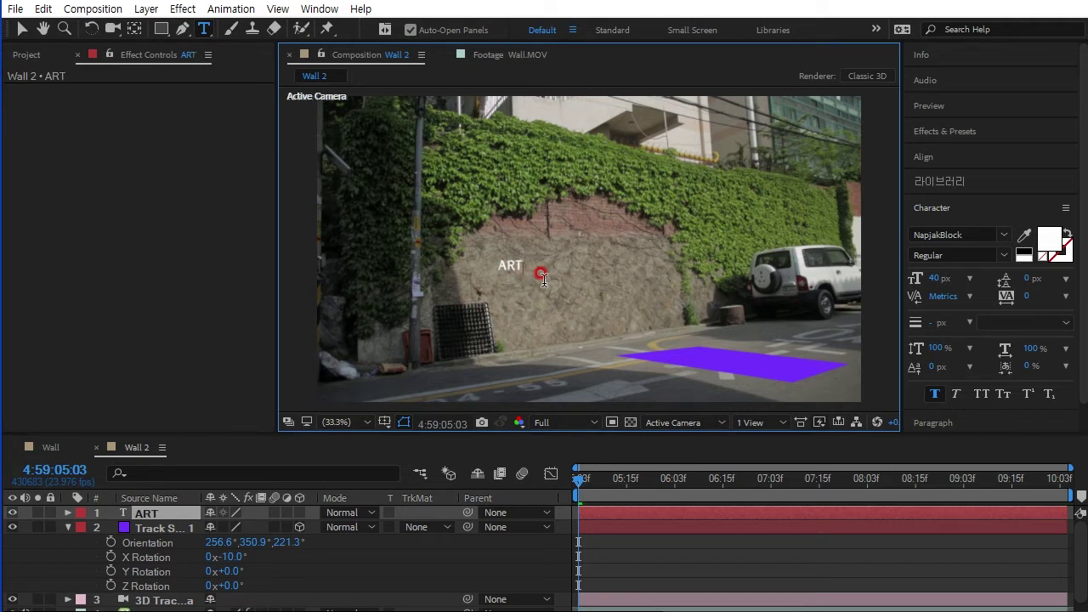
pyautogui.write('VIDEO')
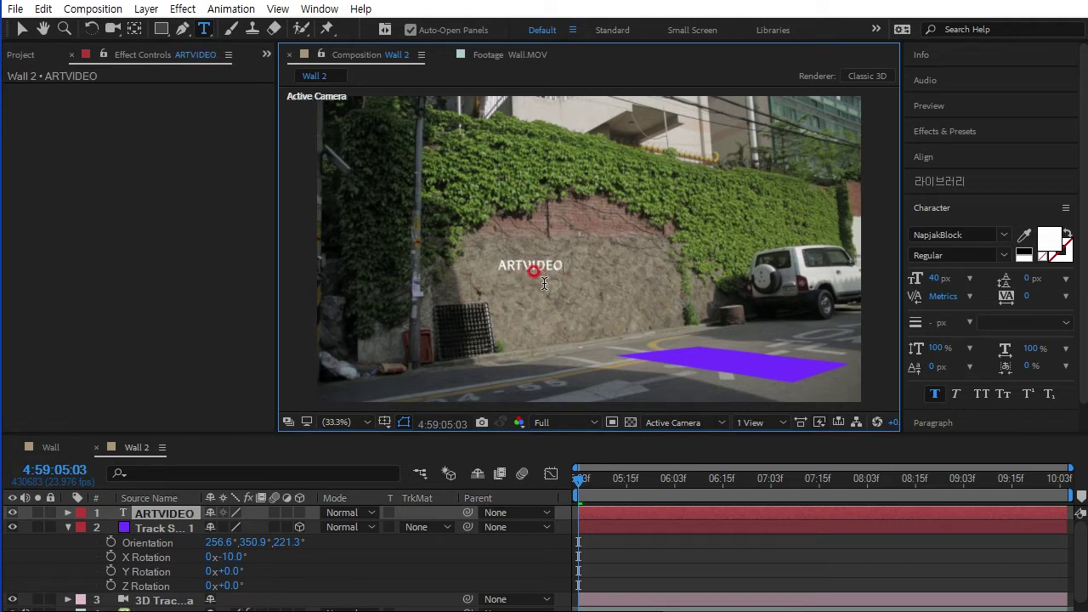
pyautogui.doubleClick(164, 514)
pyautogui.moveTo(934, 278)
pyautogui.mouseDown()
pyautogui.moveTo(1069, 270)
pyautogui.moveTo(984, 250)
pyautogui.mouseUp()
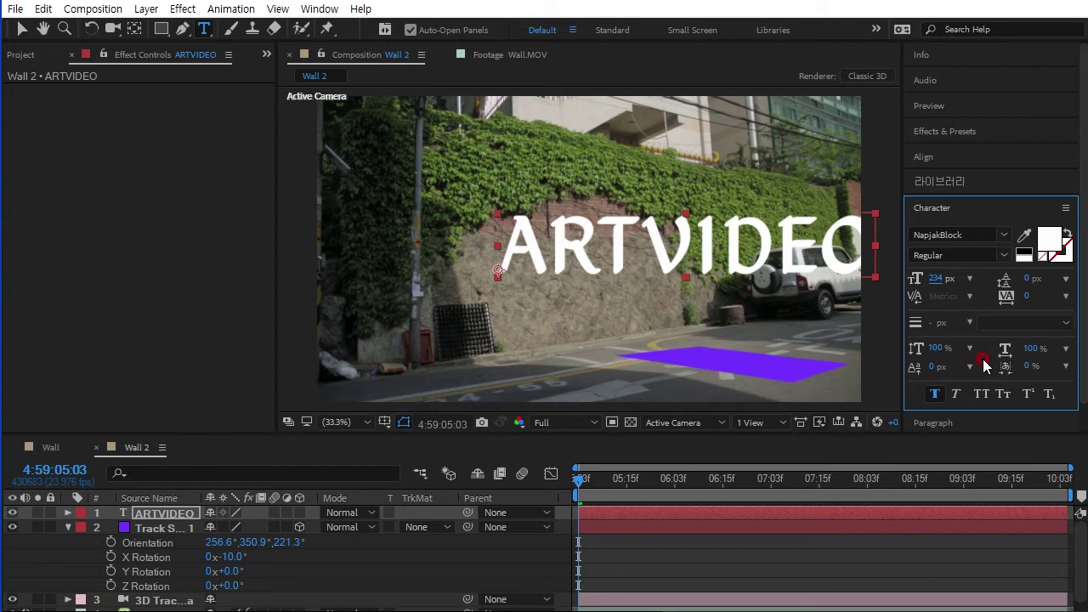
# Set the ARTVIDEO font to Noto Sans KR Black with faux bold turned off.
pyautogui.click(1005, 235)
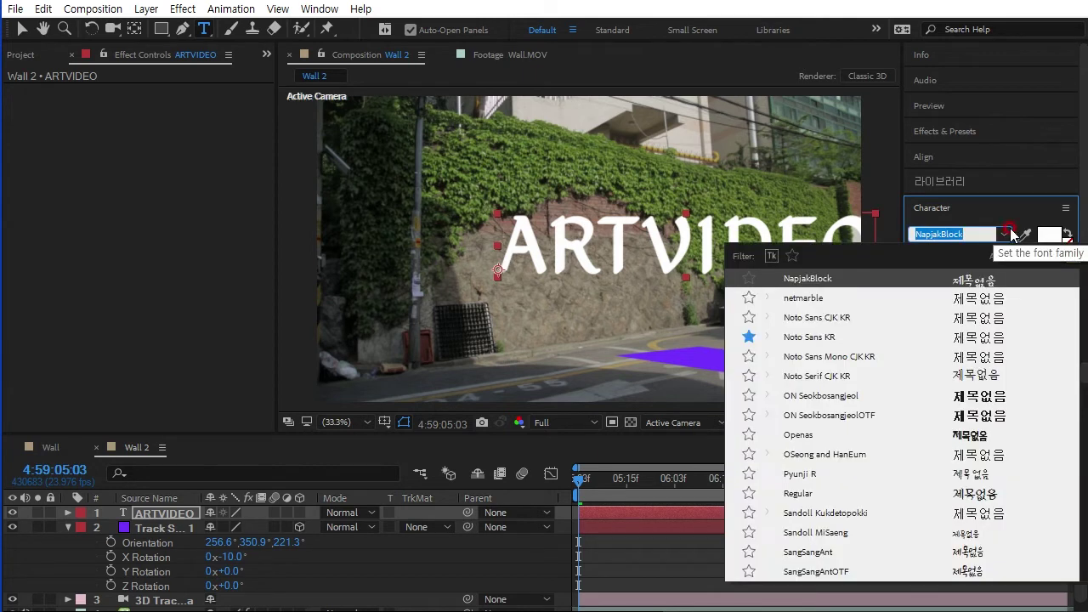
pyautogui.click(784, 256)
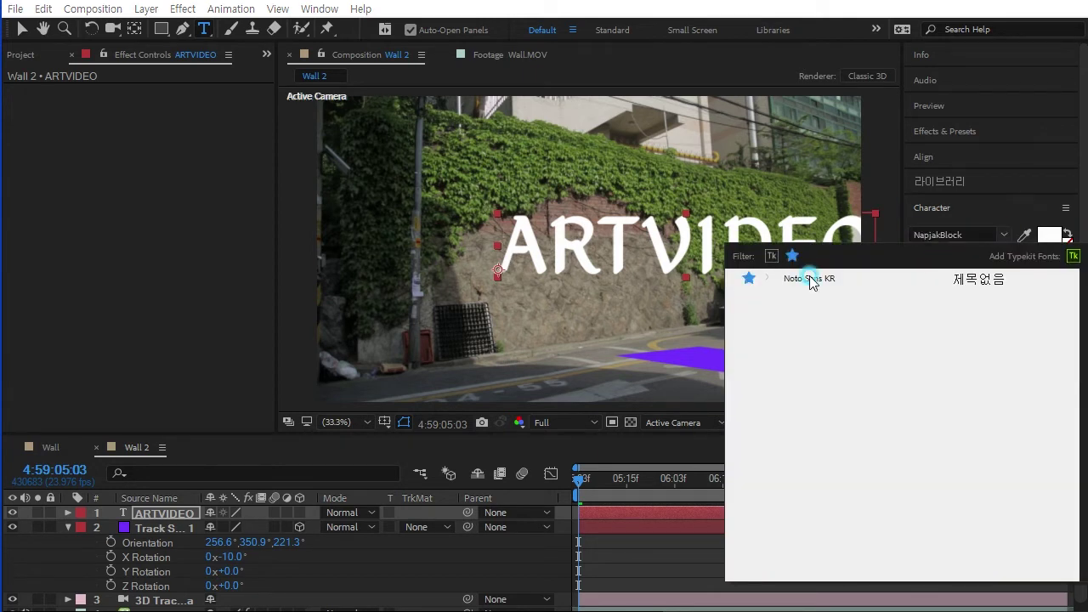
pyautogui.click(814, 279)
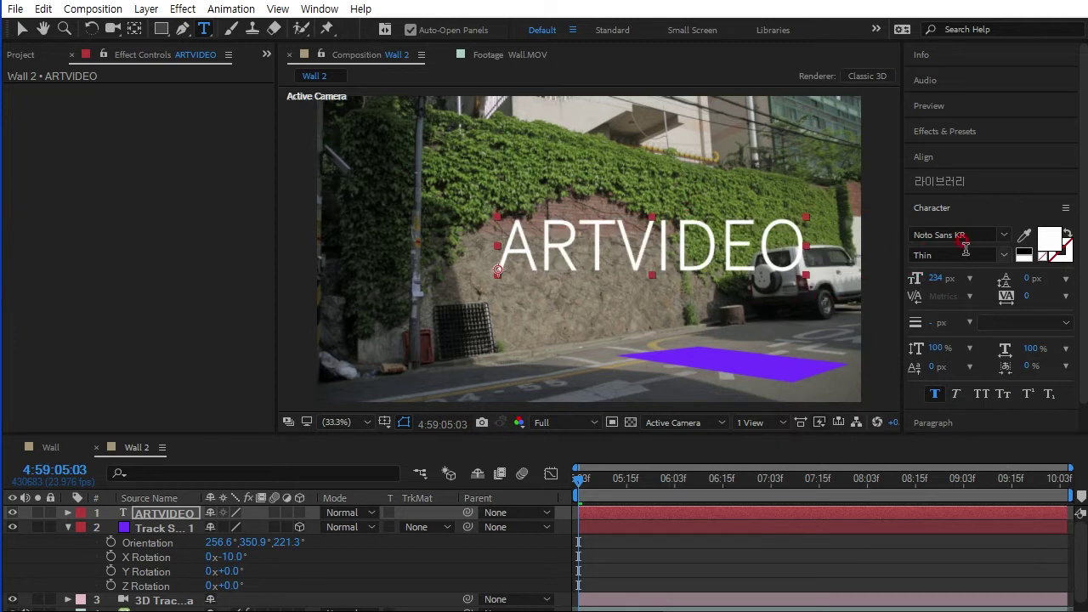
pyautogui.click(1005, 255)
pyautogui.click(960, 349)
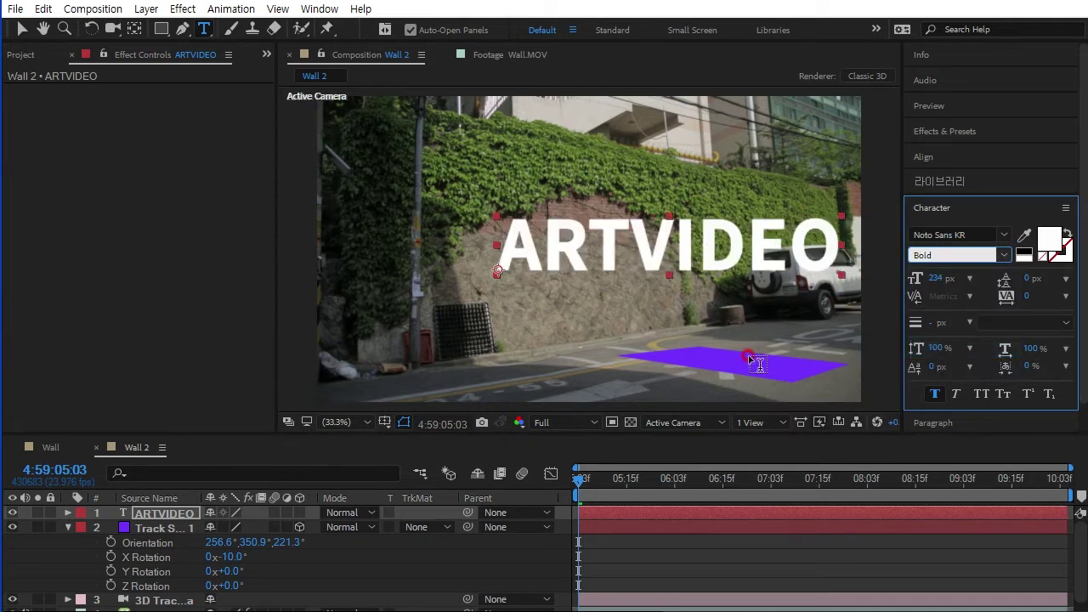
pyautogui.click(934, 394)
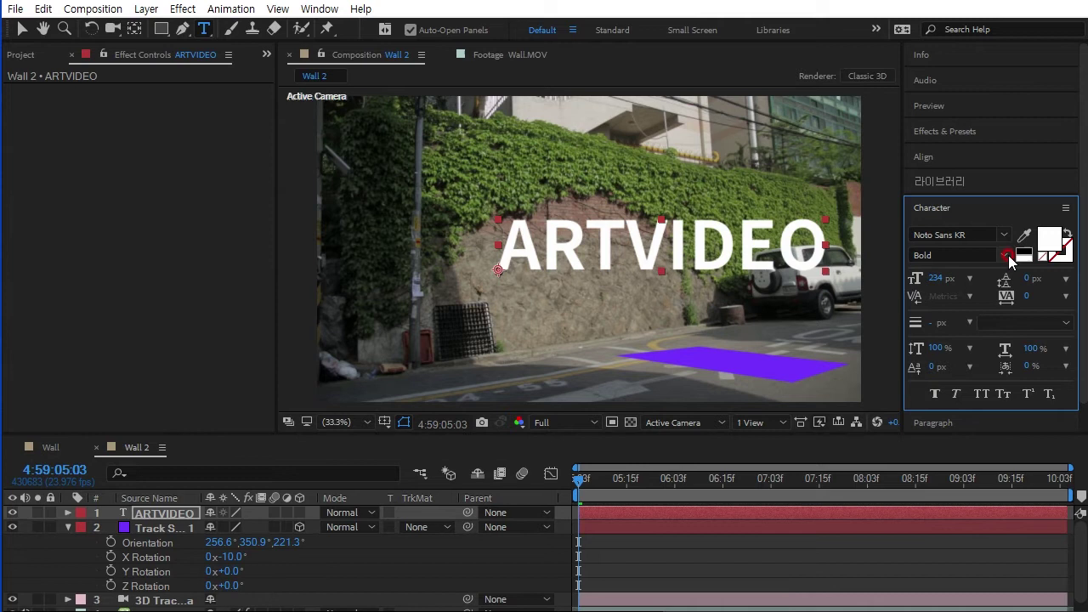
pyautogui.click(1006, 256)
pyautogui.click(949, 369)
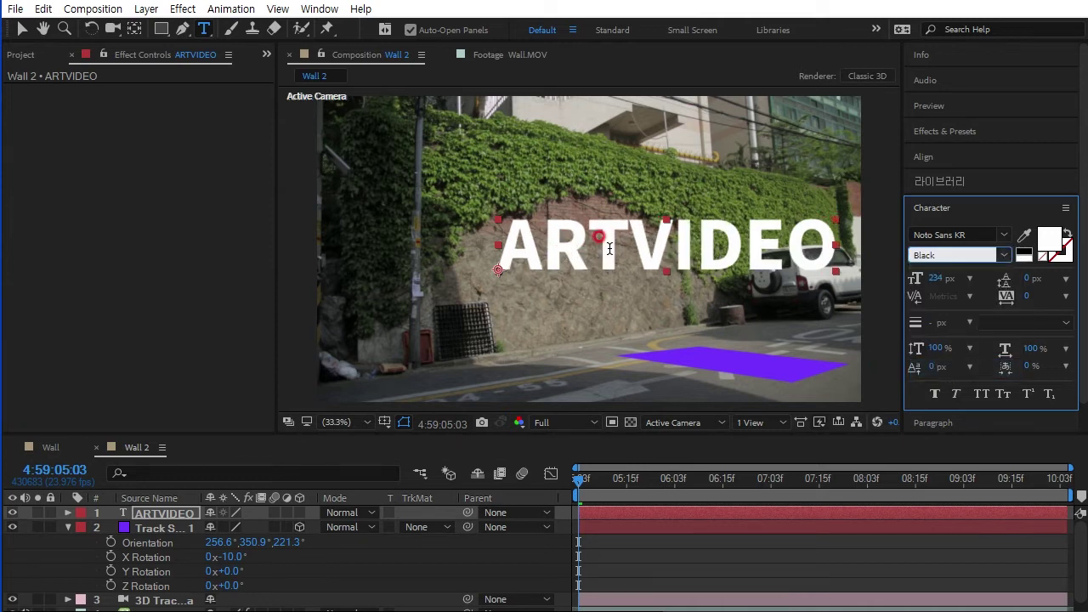
# Select the whole ARTVIDEO word and enlarge it from 234 to 356 px.
pyautogui.click(508, 303)
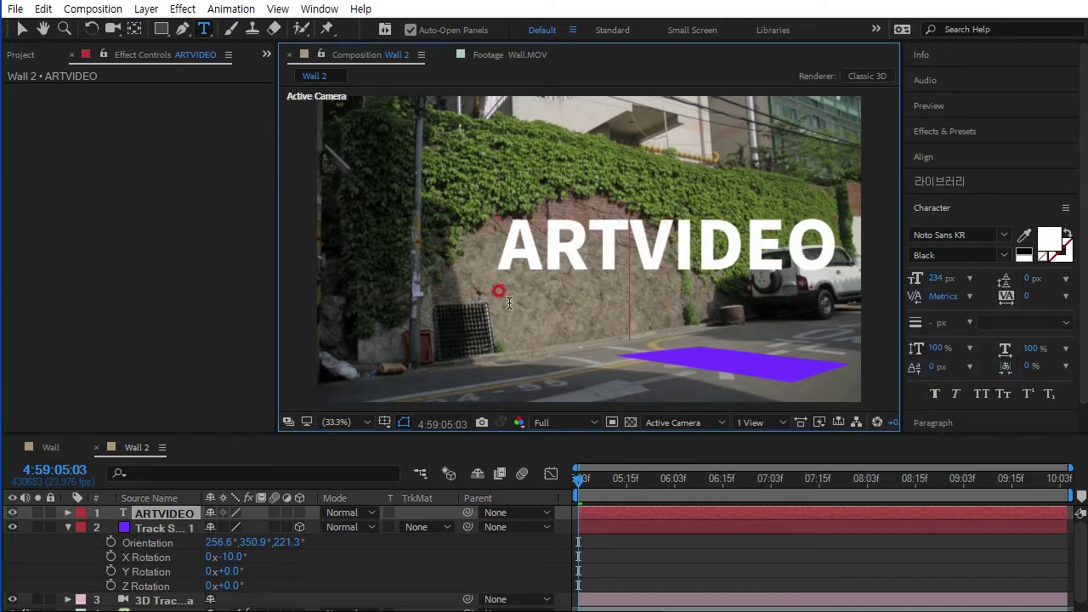
pyautogui.moveTo(502, 234); pyautogui.dragTo(845, 246)
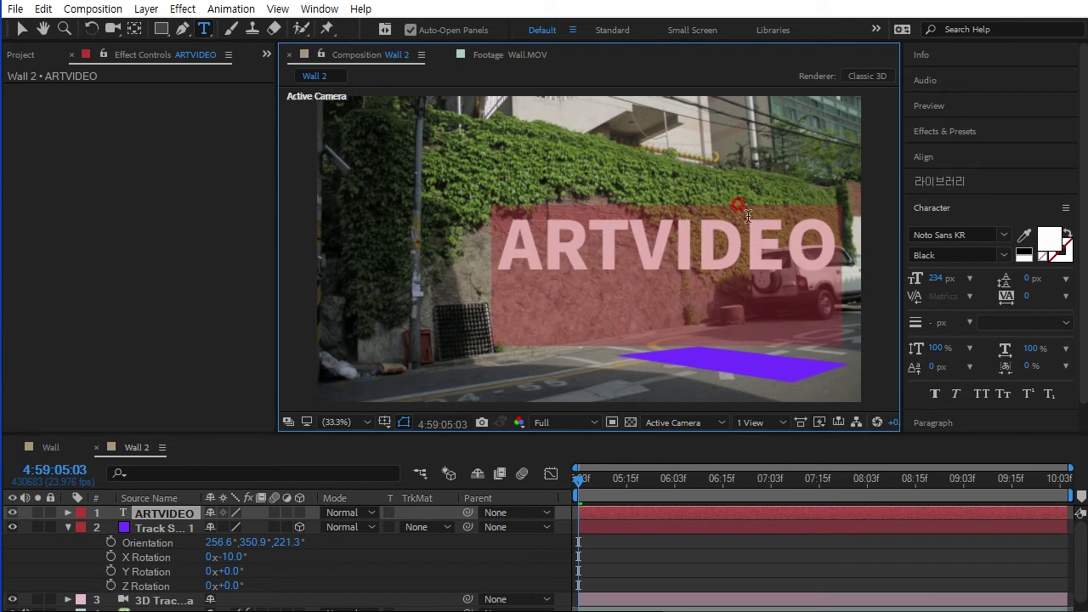
pyautogui.moveTo(935, 278); pyautogui.dragTo(996, 280)
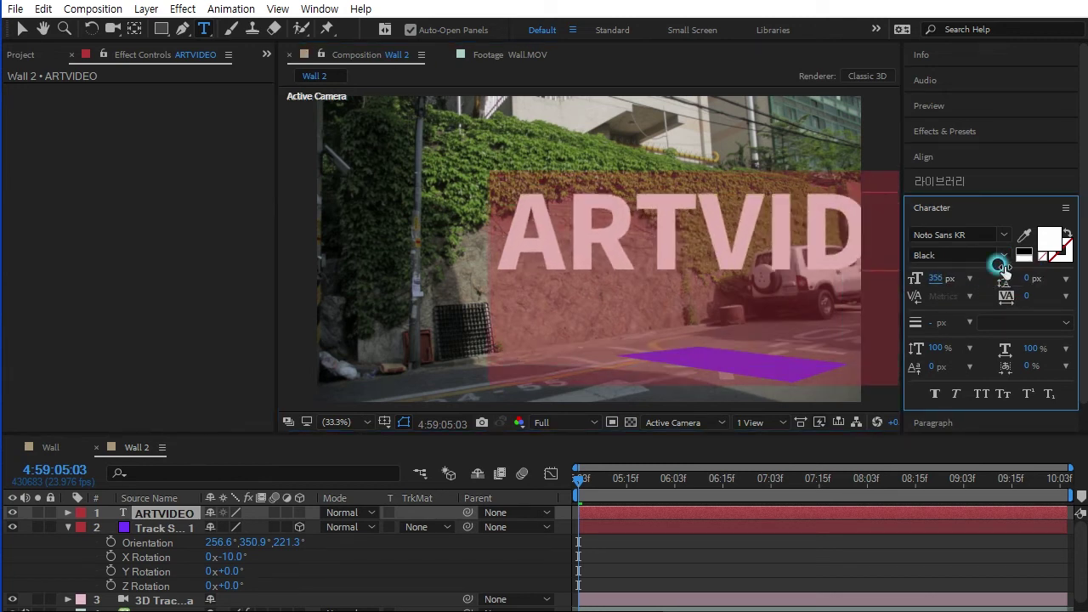
pyautogui.click(21, 28)
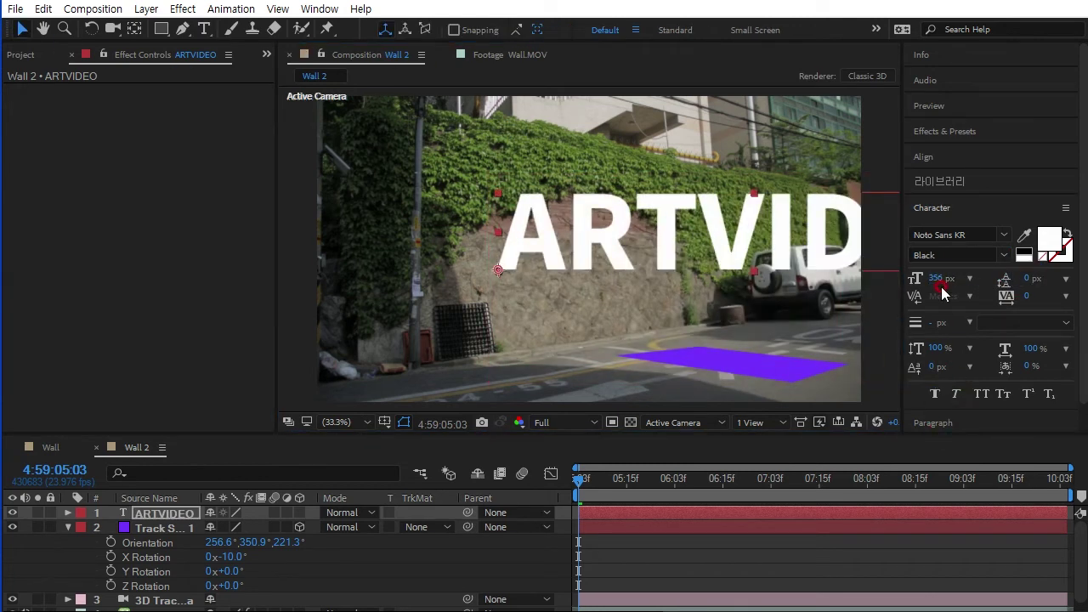
# Centre ARTVIDEO horizontally and vertically in the comp, then hide the layer.
pyautogui.click(933, 157)
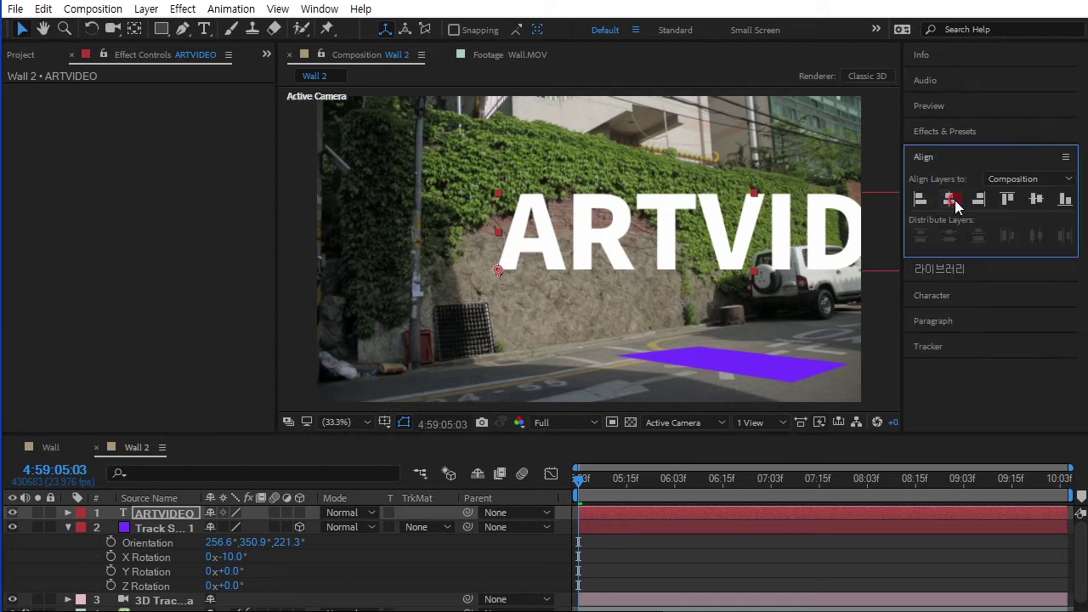
pyautogui.click(953, 199)
pyautogui.click(1036, 199)
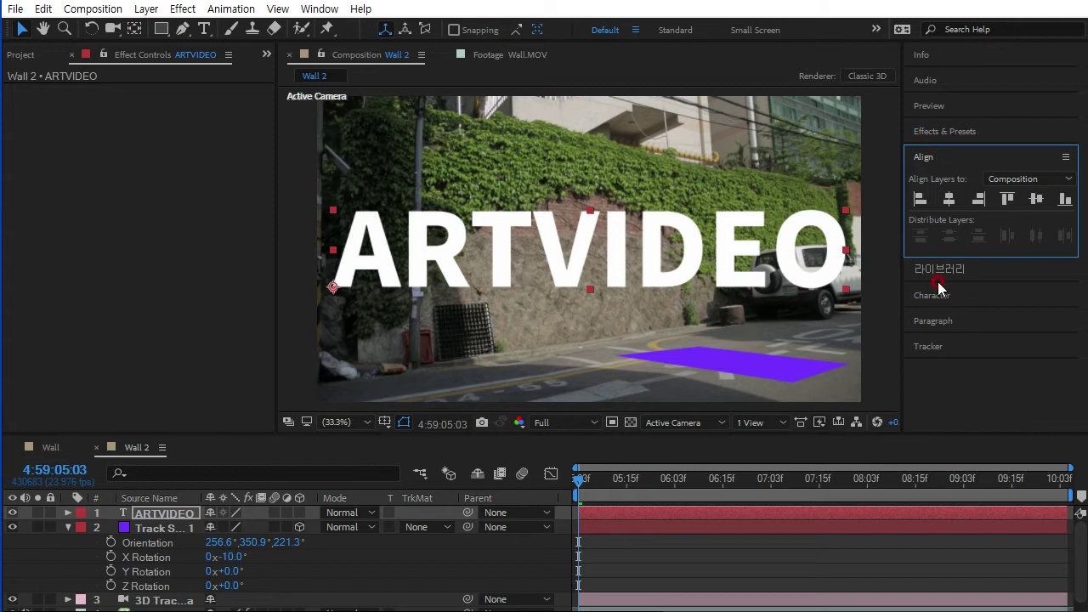
pyautogui.click(339, 575)
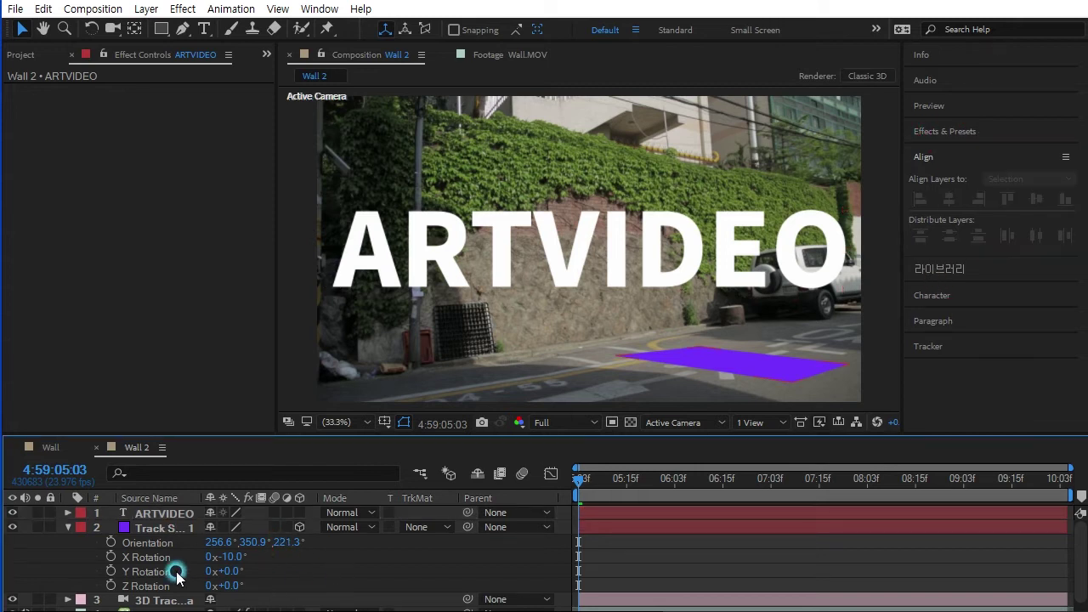
pyautogui.click(12, 512)
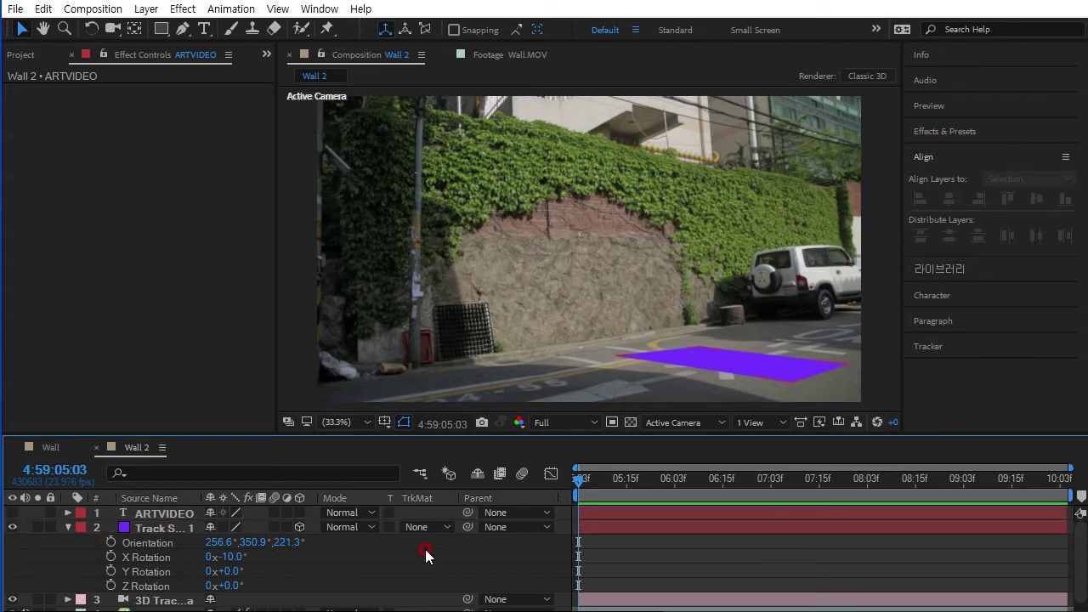
# Create Black Solid 1, a 1920×1080 black solid, and browse the Effect menu.
pyautogui.hotkey('ctrl', 'y')
pyautogui.click(529, 441)
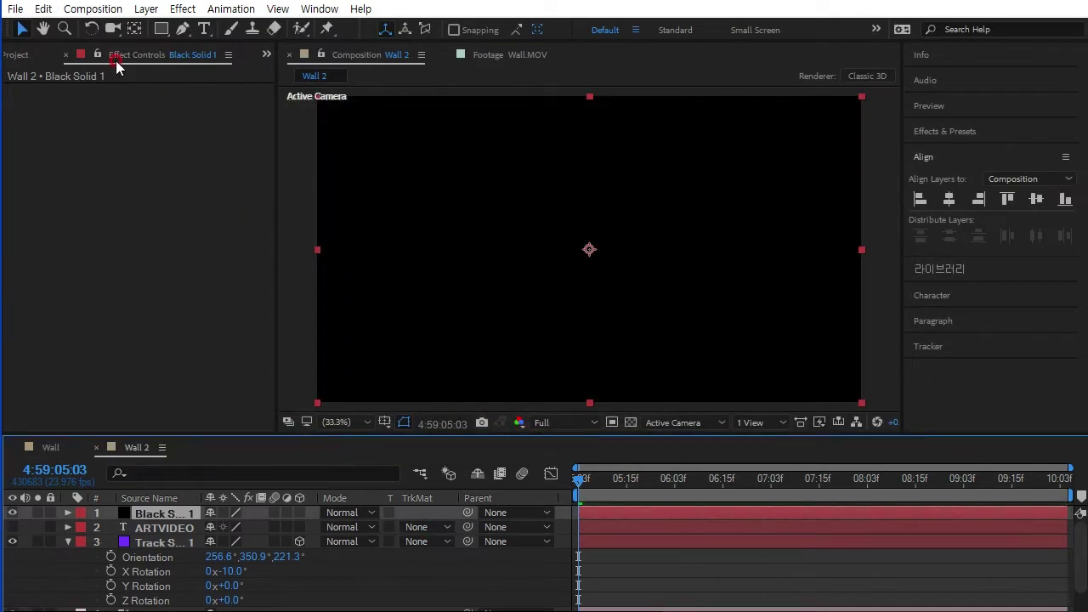
pyautogui.click(182, 8)
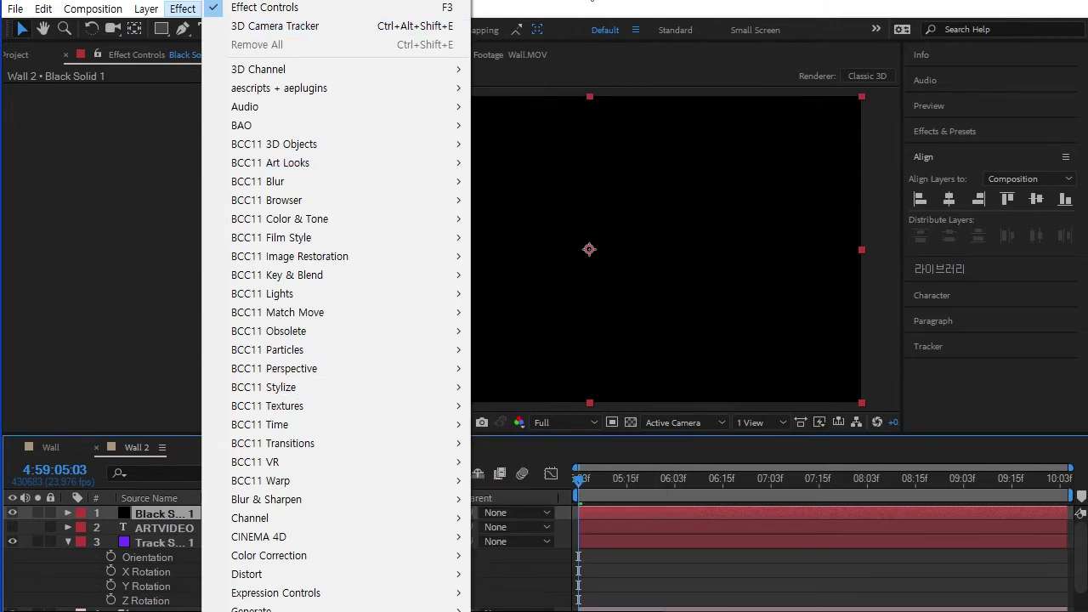
pyautogui.click(587, 2)
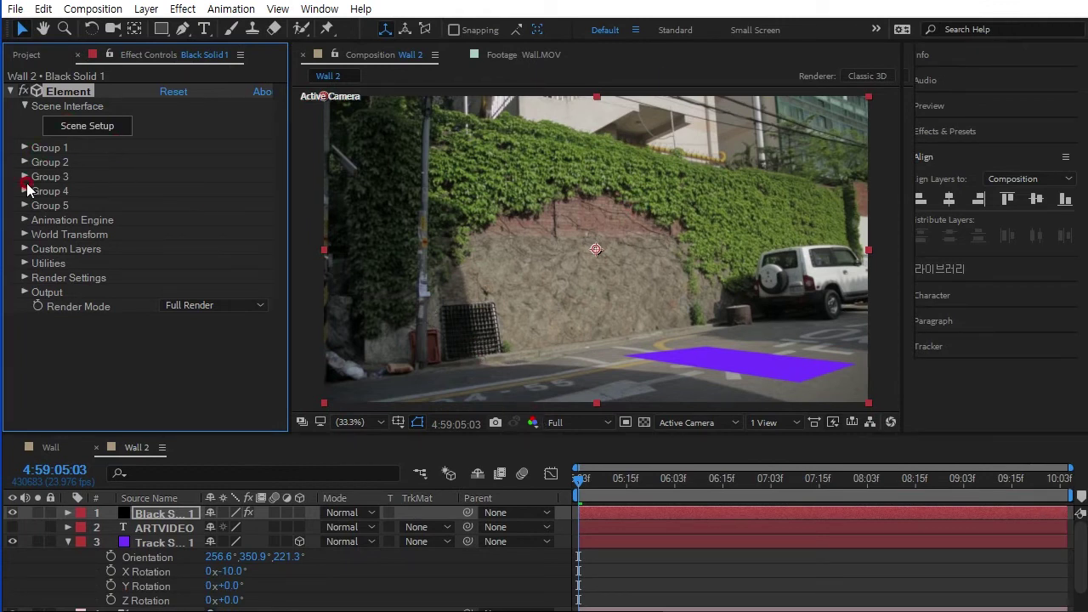
# Set Element's Path Layer 1 to 2. ARTVIDEO and open Element's Scene Setup.
pyautogui.click(23, 248)
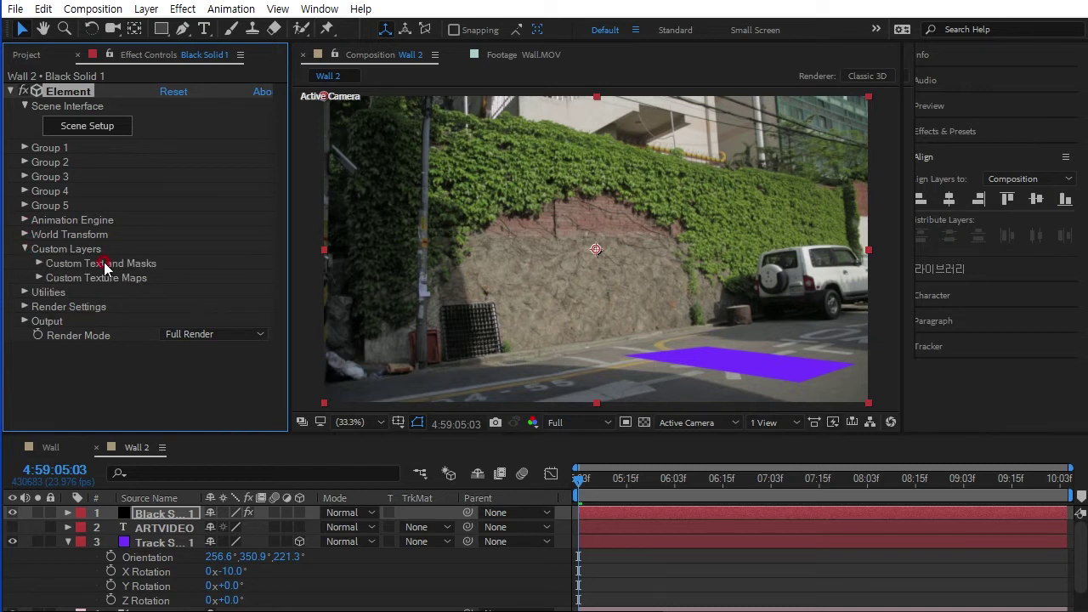
pyautogui.click(39, 264)
pyautogui.scroll(-2, 77, 258)
pyautogui.click(178, 221)
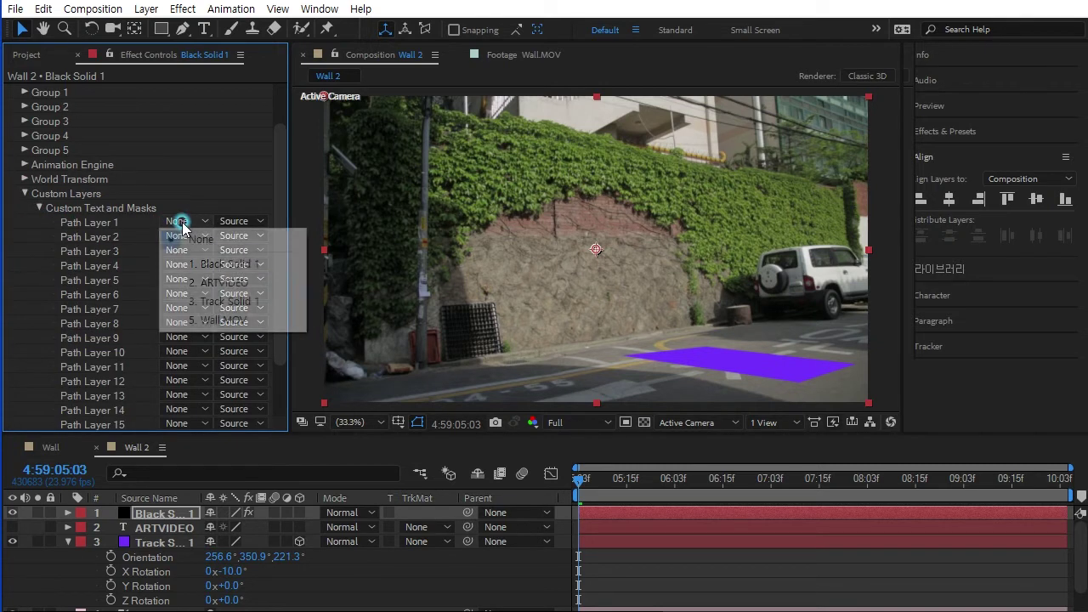
pyautogui.click(224, 282)
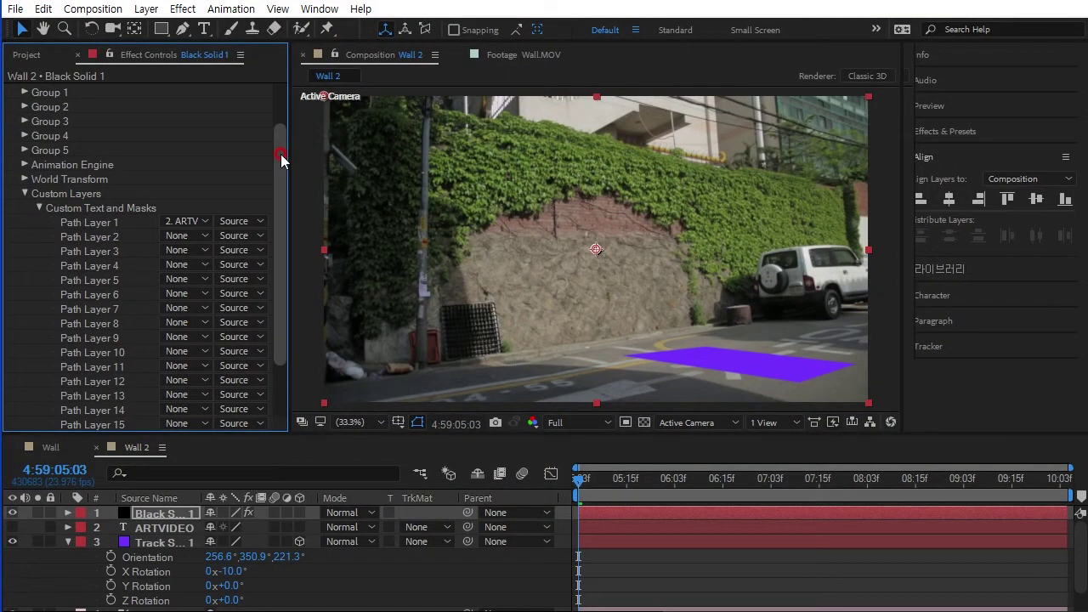
pyautogui.moveTo(281, 153); pyautogui.dragTo(281, 111)
pyautogui.click(91, 125)
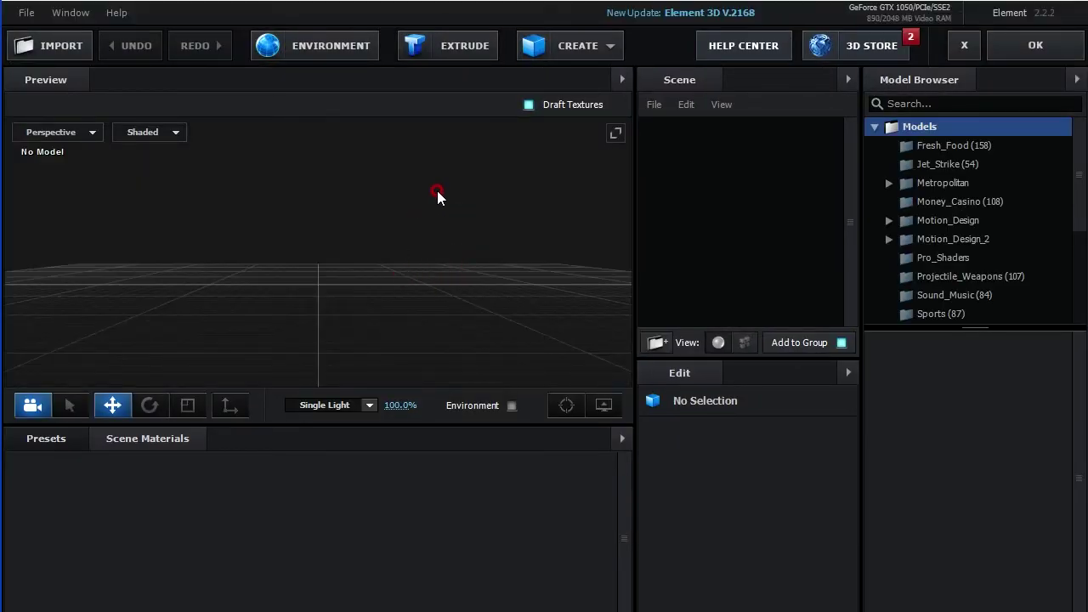
# Extrude the ARTVIDEO text into 3D letters and set Extrude depth to 2.84 under Bevel 1.
pyautogui.click(460, 46)
pyautogui.moveTo(457, 183); pyautogui.dragTo(405, 242)
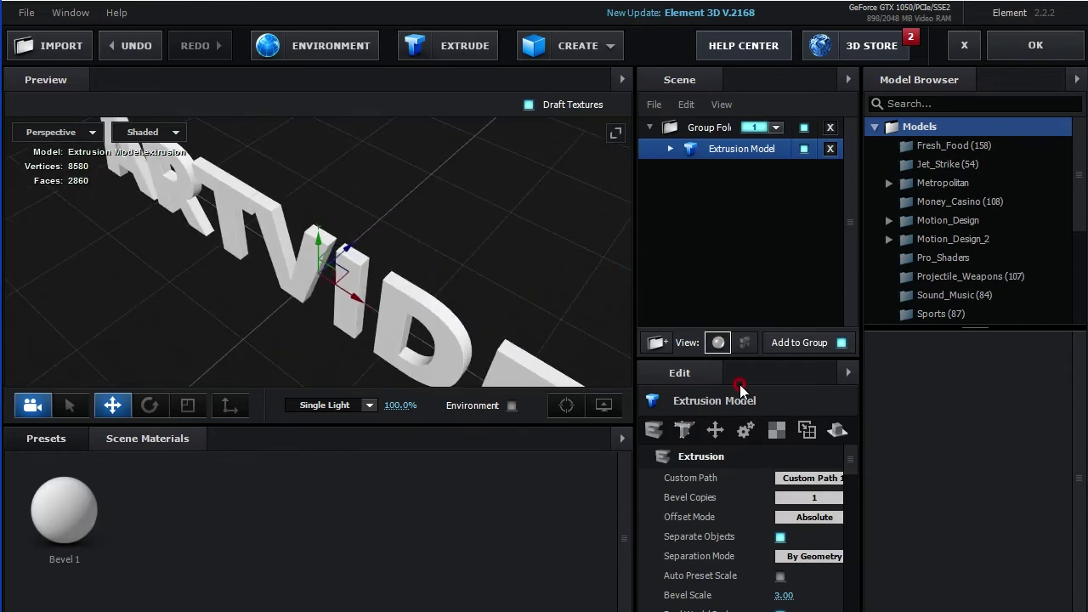
pyautogui.click(670, 149)
pyautogui.click(719, 170)
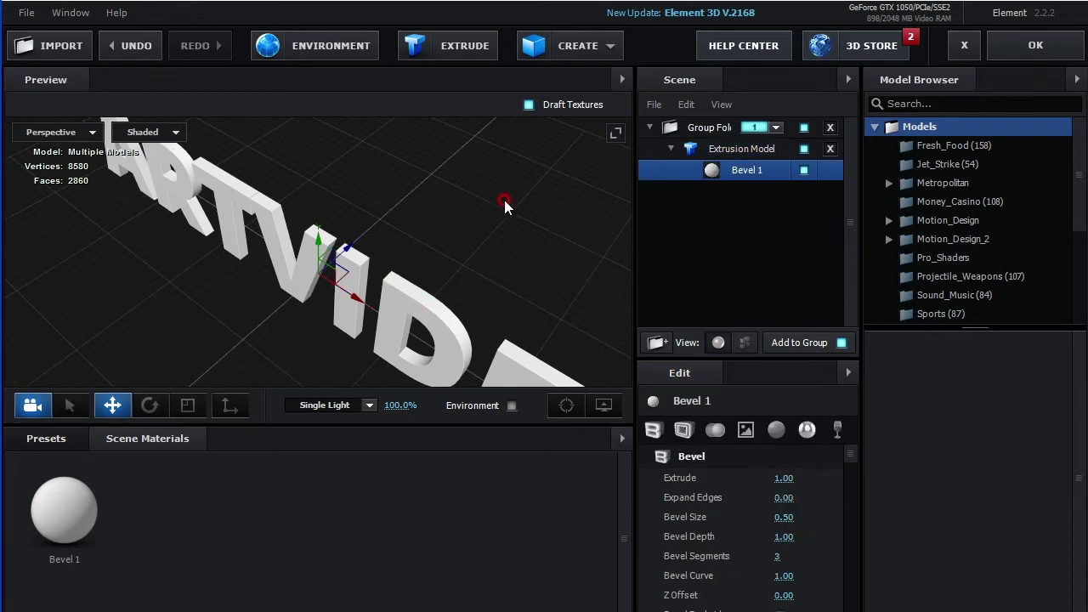
pyautogui.moveTo(783, 478); pyautogui.dragTo(917, 455)
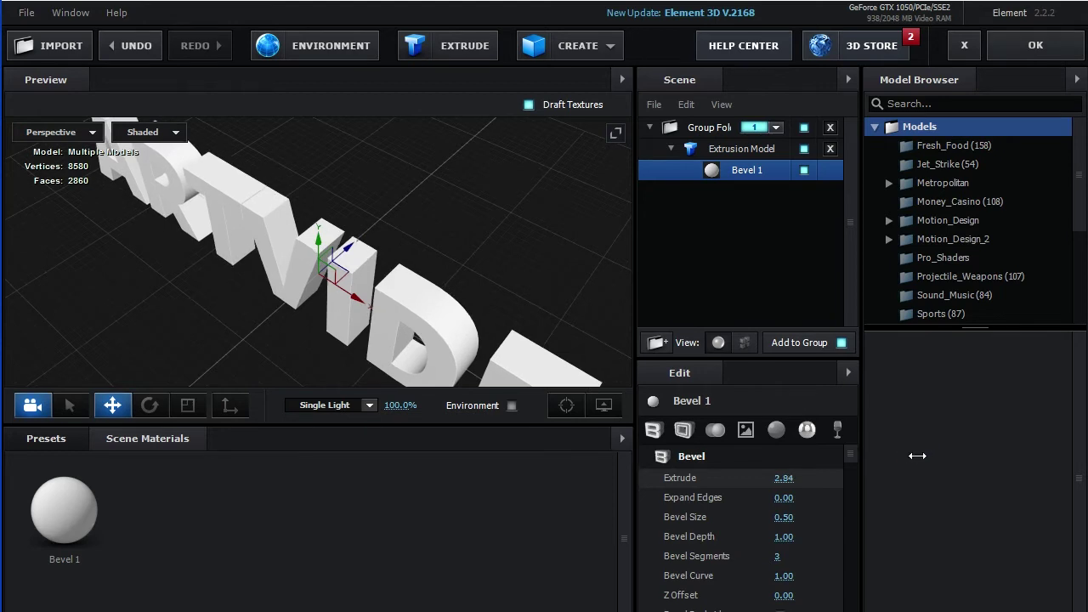
# Bevel the letter edges with bevel depth 1.85 and bevel size 0.58.
pyautogui.moveTo(489, 271); pyautogui.dragTo(510, 243)
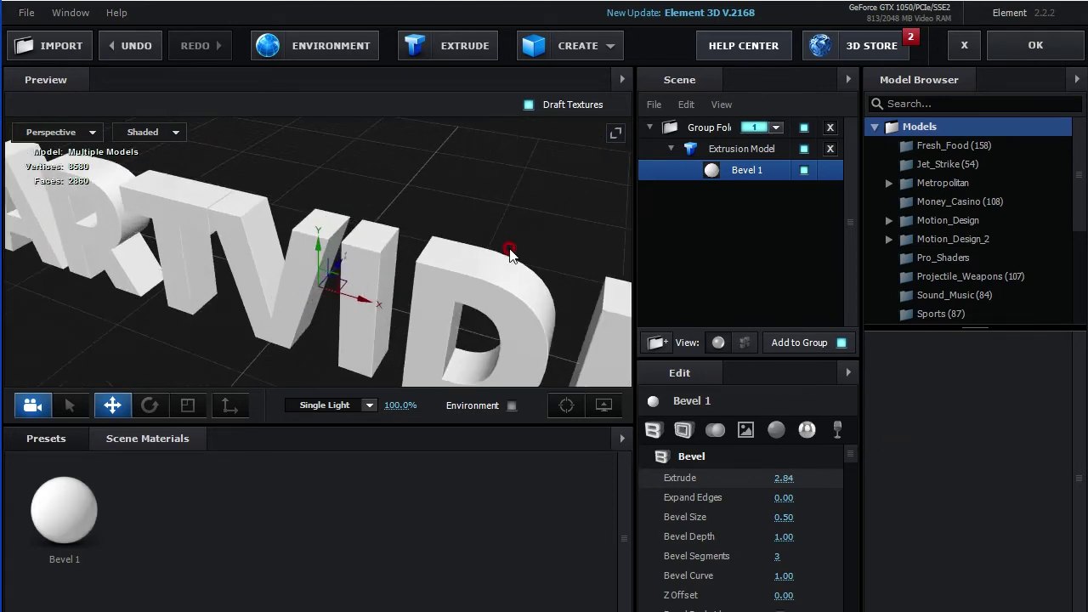
pyautogui.scroll(4, 510, 250)
pyautogui.scroll(3, 476, 265)
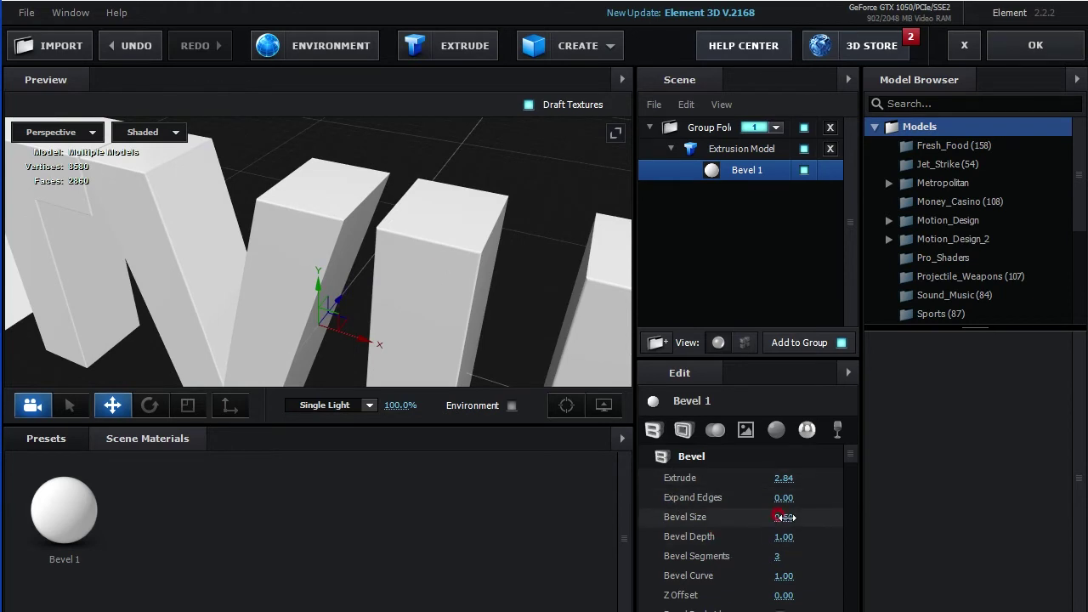
pyautogui.moveTo(778, 515)
pyautogui.mouseDown()
pyautogui.moveTo(769, 525)
pyautogui.moveTo(790, 517)
pyautogui.moveTo(849, 533)
pyautogui.mouseUp()
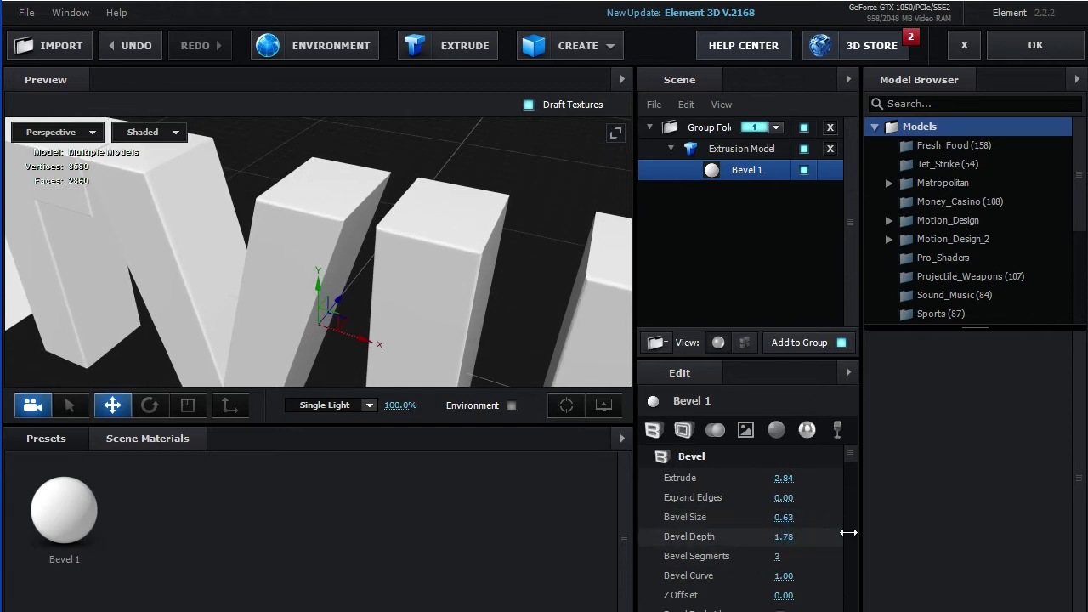
pyautogui.click(796, 518)
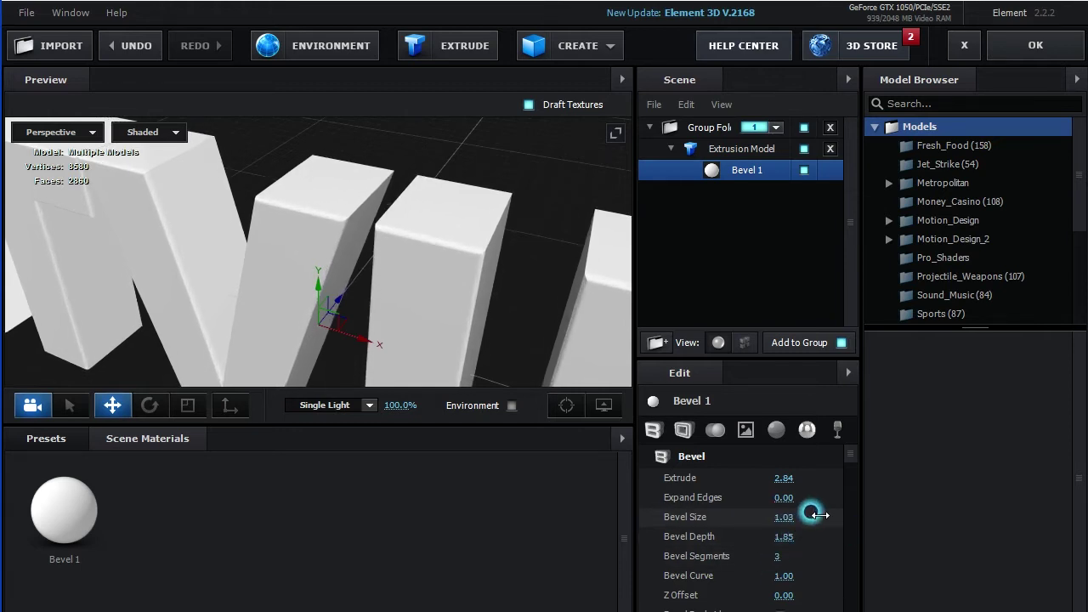
pyautogui.moveTo(440, 270)
pyautogui.mouseDown()
pyautogui.moveTo(501, 285)
pyautogui.moveTo(389, 241)
pyautogui.mouseUp()
pyautogui.click(797, 518)
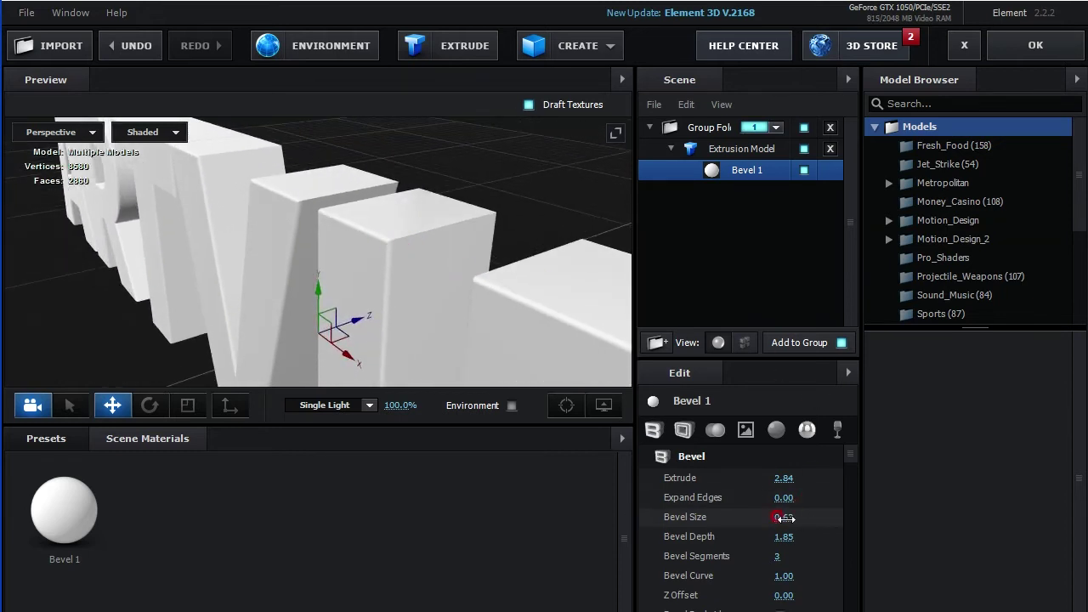
pyautogui.moveTo(784, 518); pyautogui.dragTo(758, 517)
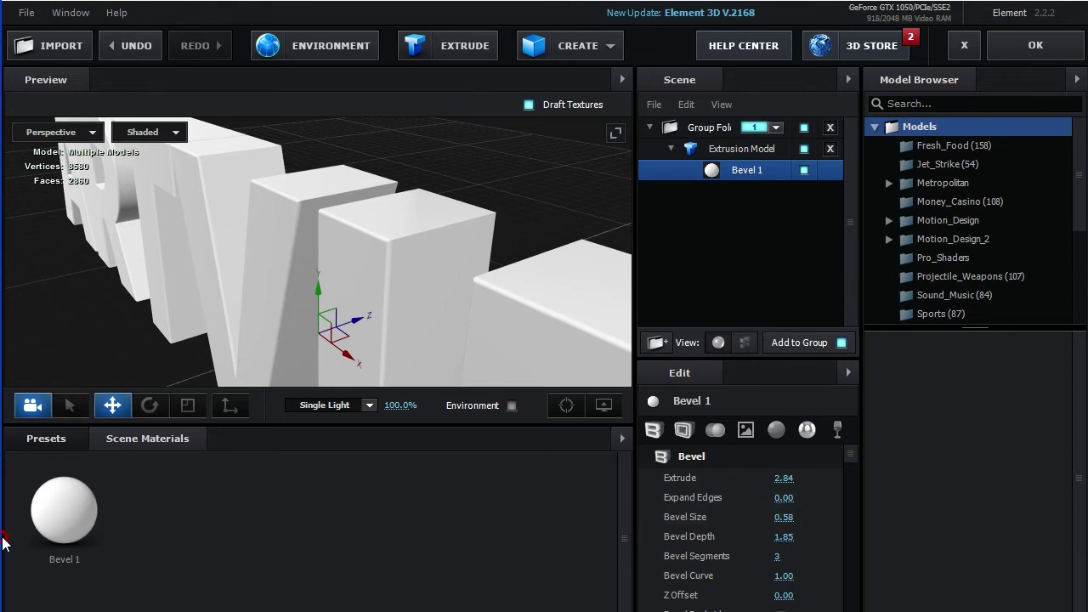
pyautogui.click(34, 439)
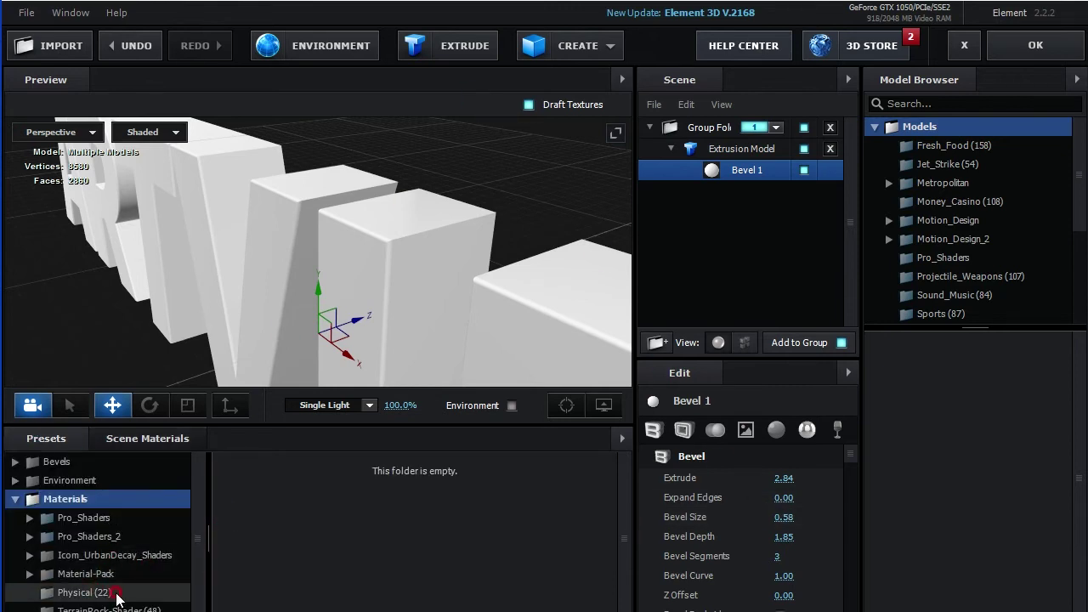
# Browse the Material-Pack presets to find the Stone, Concrete, Dirt materials.
pyautogui.doubleClick(111, 573)
pyautogui.scroll(-3, 106, 578)
pyautogui.click(104, 528)
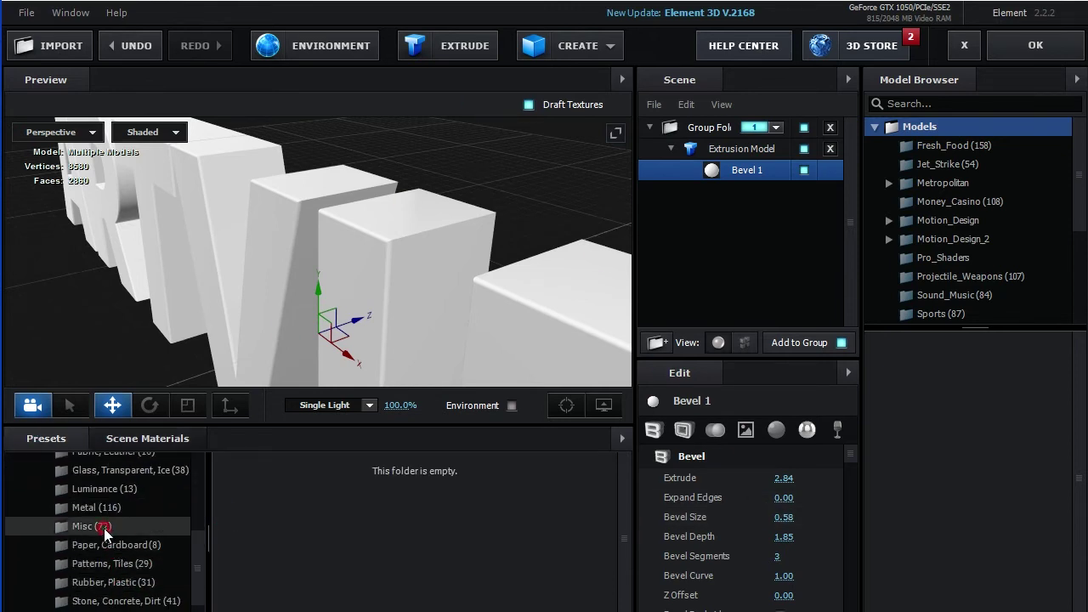
pyautogui.click(113, 508)
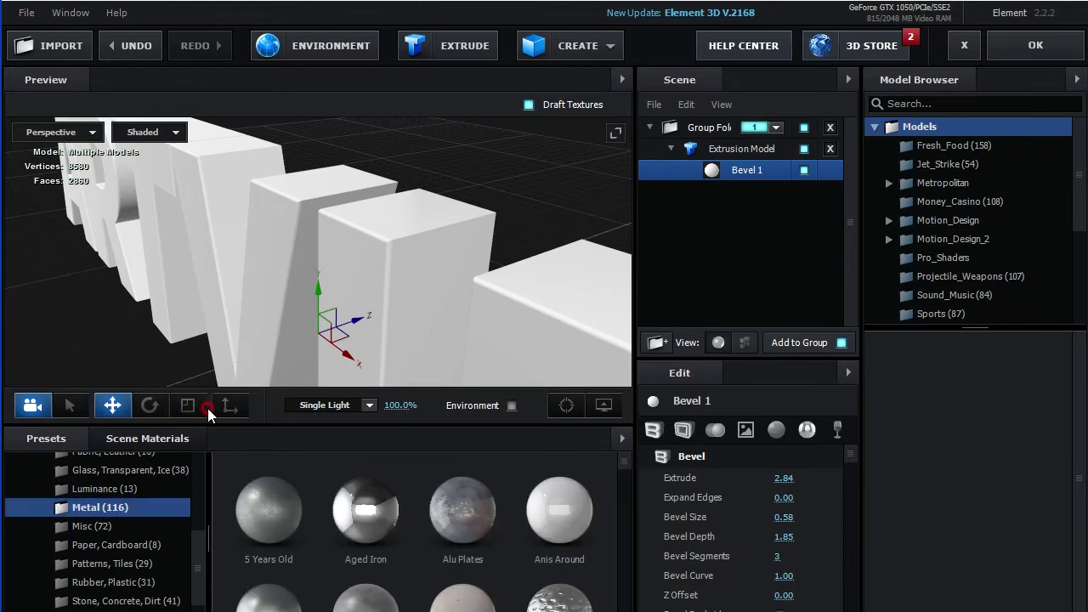
pyautogui.scroll(2, 151, 513)
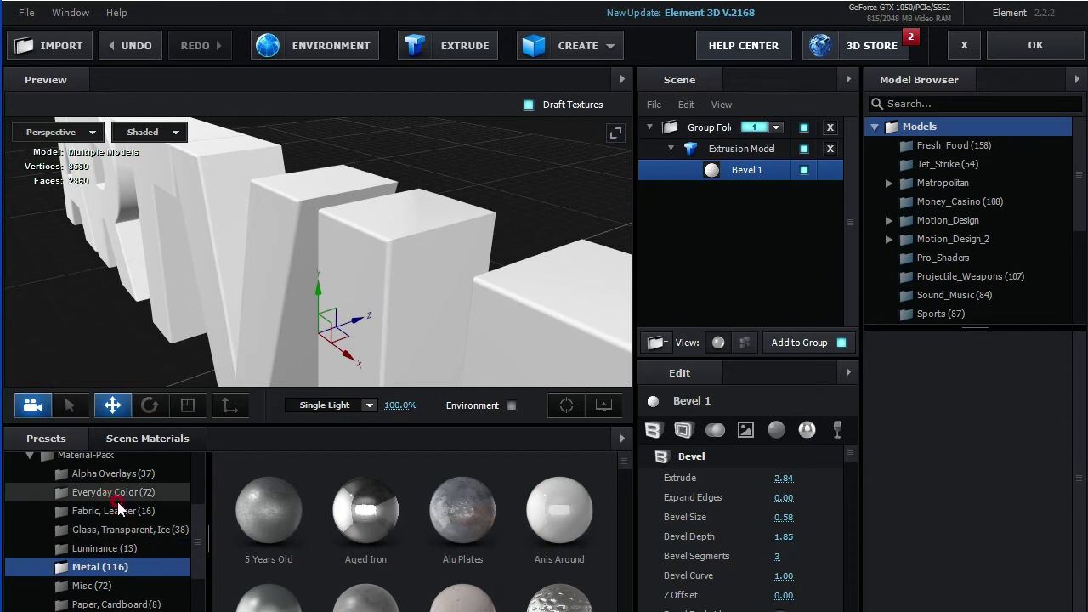
pyautogui.scroll(-2, 119, 506)
pyautogui.scroll(-1, 129, 508)
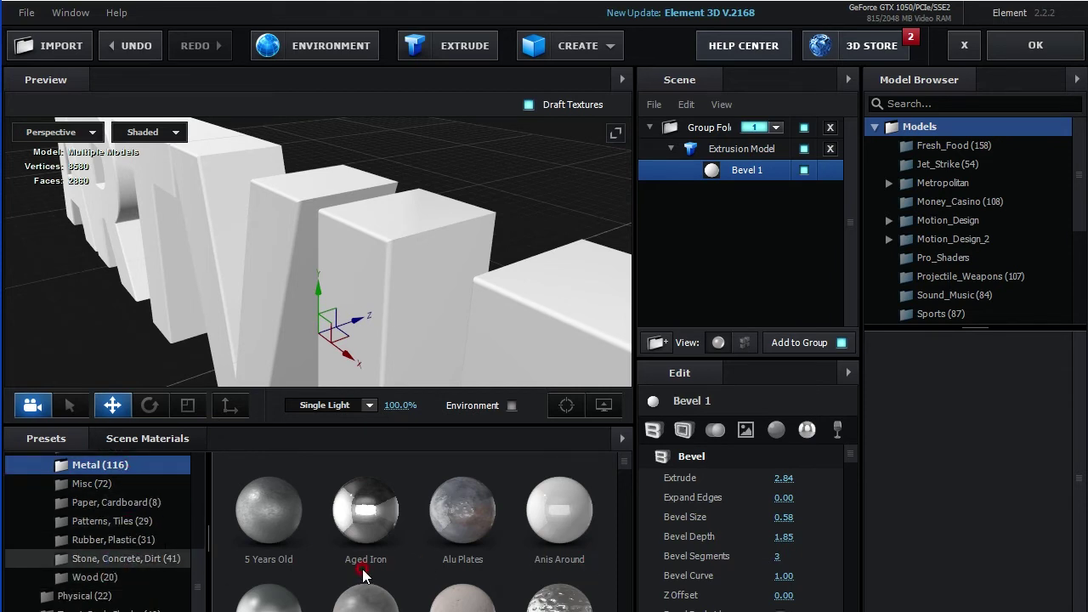
pyautogui.scroll(-1, 517, 531)
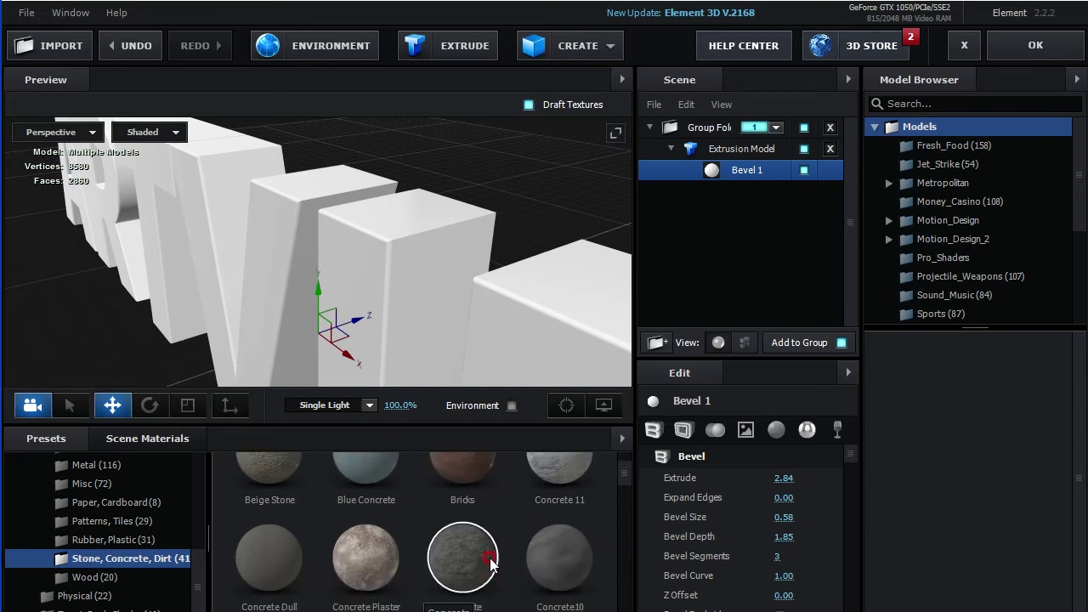
pyautogui.scroll(-1, 486, 557)
pyautogui.scroll(2, 515, 554)
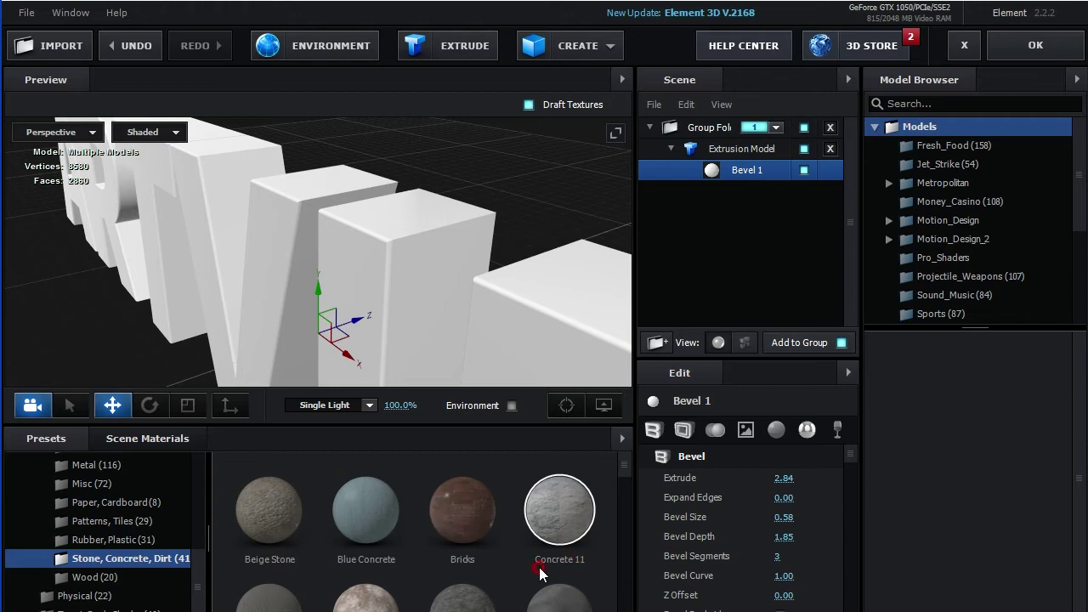
pyautogui.scroll(-1, 536, 570)
pyautogui.scroll(1, 516, 559)
pyautogui.scroll(-1, 515, 558)
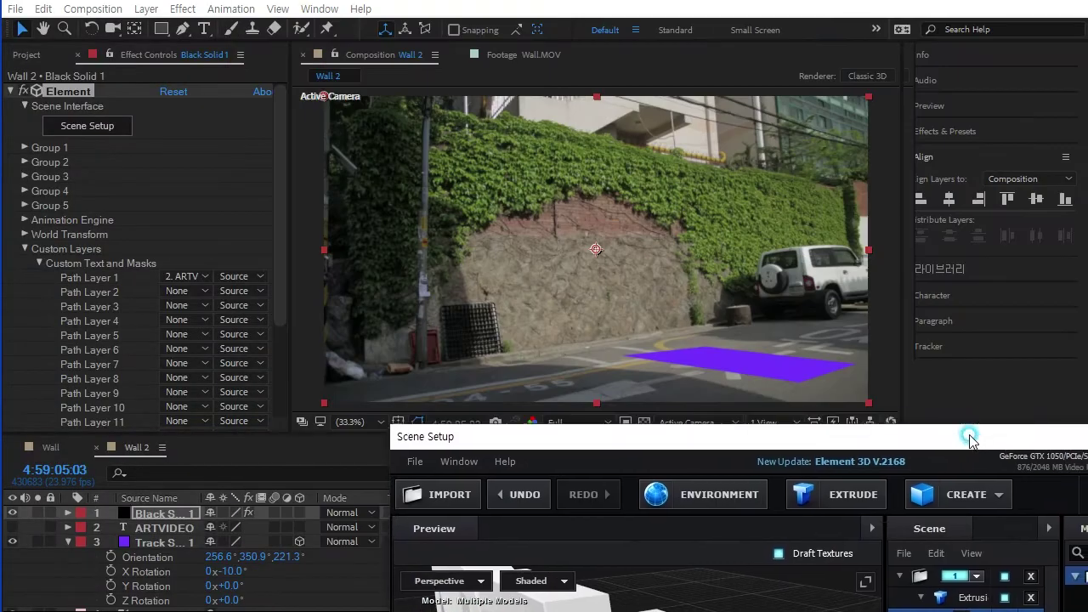
# Apply the Concrete10 material to the ARTVIDEO letters and inspect it.
pyautogui.moveTo(967, 428); pyautogui.dragTo(933, 466)
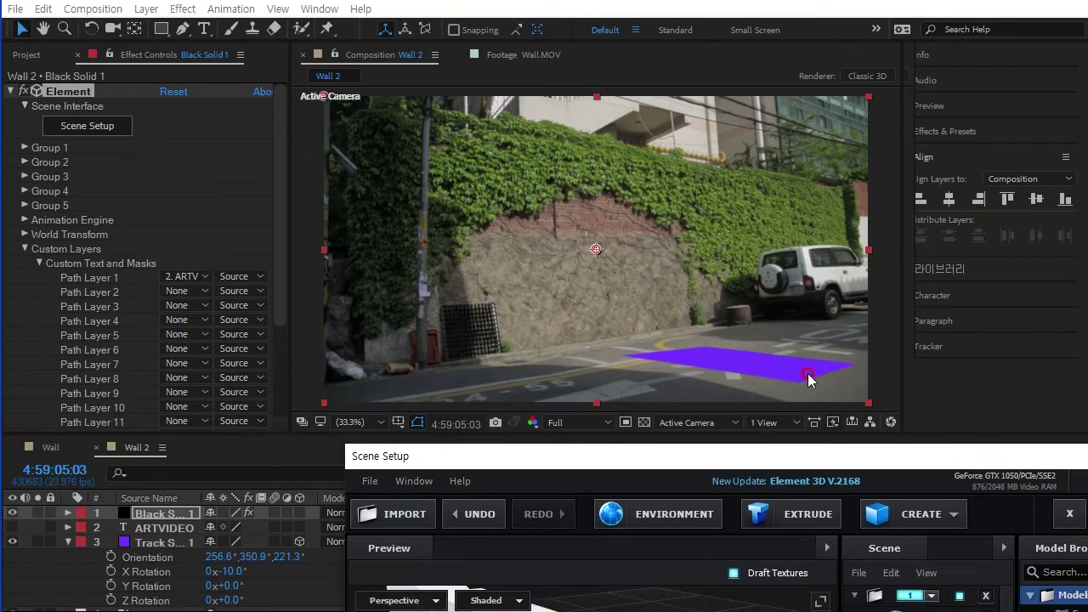
pyautogui.moveTo(820, 457)
pyautogui.mouseDown()
pyautogui.moveTo(648, 150)
pyautogui.moveTo(651, 2)
pyautogui.mouseUp()
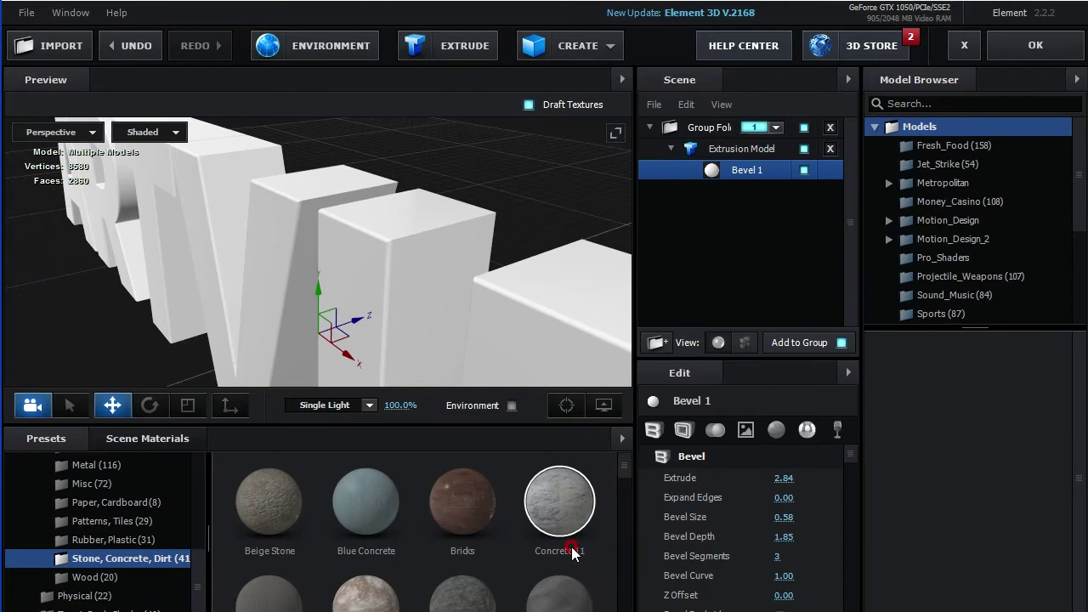
pyautogui.scroll(-1, 594, 585)
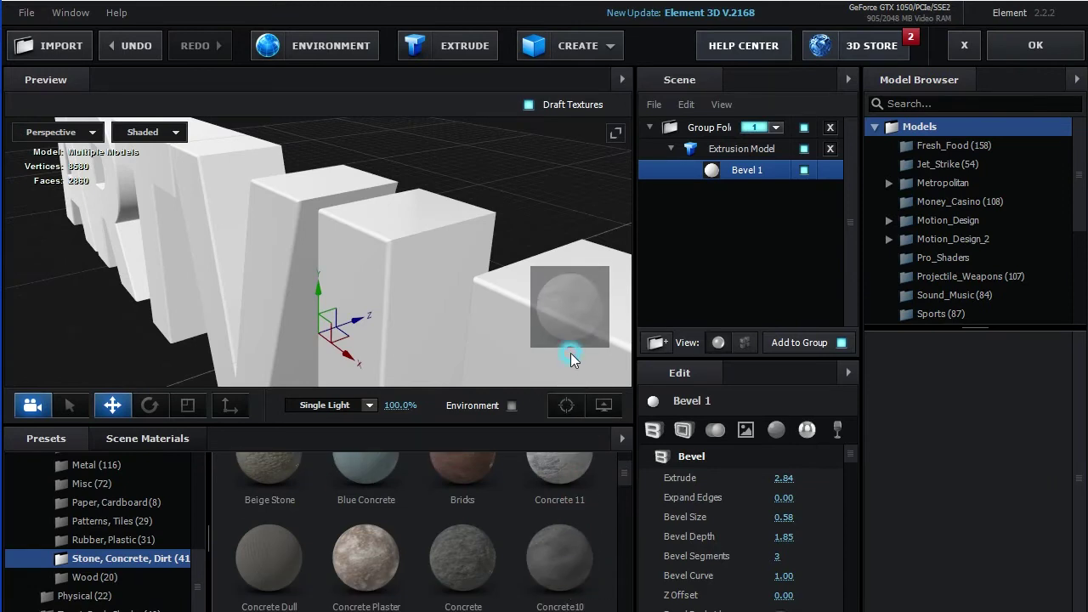
pyautogui.moveTo(567, 573); pyautogui.dragTo(571, 353)
pyautogui.moveTo(546, 217); pyautogui.dragTo(578, 179)
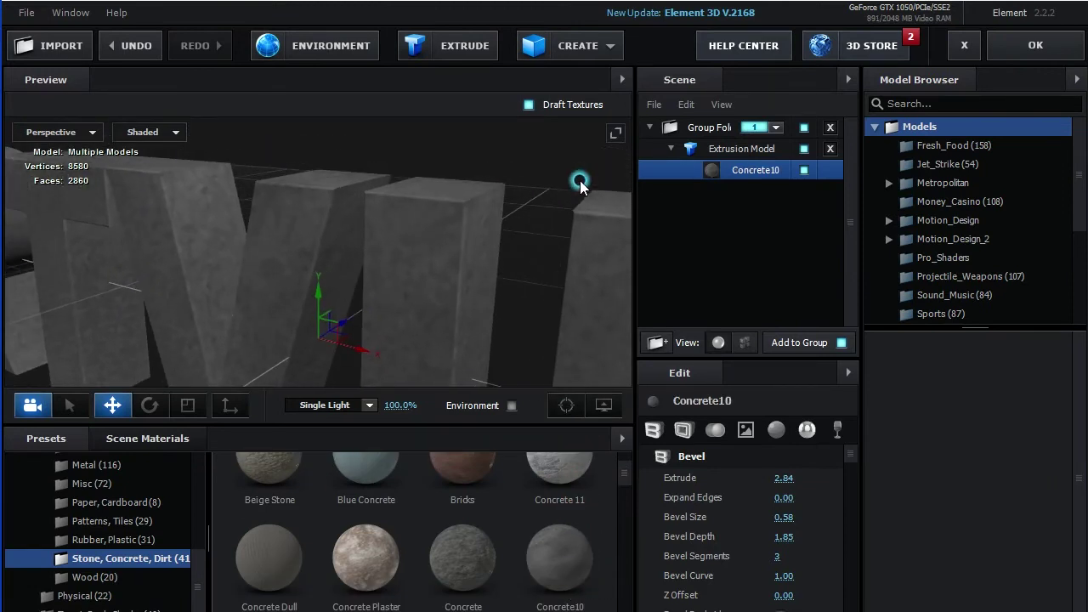
# Swap the letters' material to Concrete, then settle on Concrete4.
pyautogui.moveTo(484, 561); pyautogui.dragTo(474, 298)
pyautogui.scroll(-3, 378, 553)
pyautogui.moveTo(452, 496); pyautogui.dragTo(466, 315)
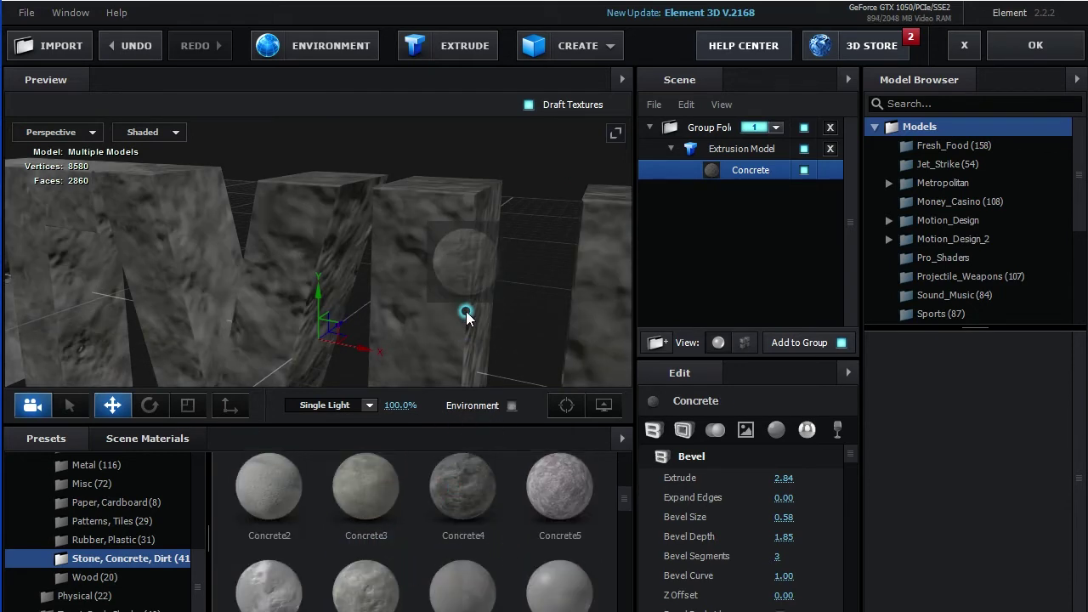
pyautogui.moveTo(482, 375)
pyautogui.mouseDown()
pyautogui.moveTo(503, 287)
pyautogui.moveTo(486, 298)
pyautogui.mouseUp()
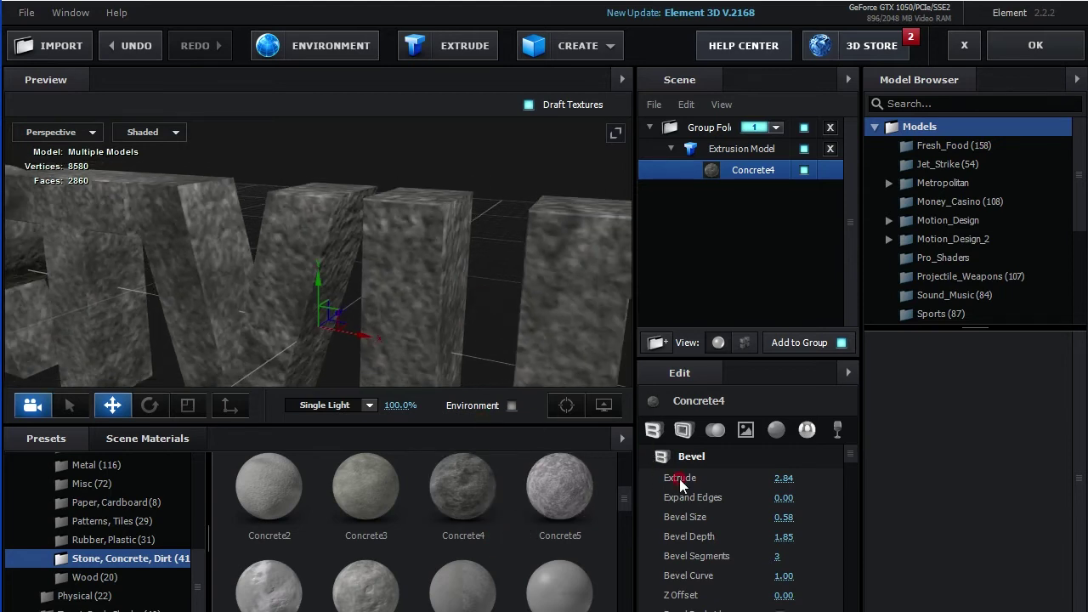
# Keep Custom Path 1 and set the extrusion's Path Resolution to Extreme.
pyautogui.click(719, 153)
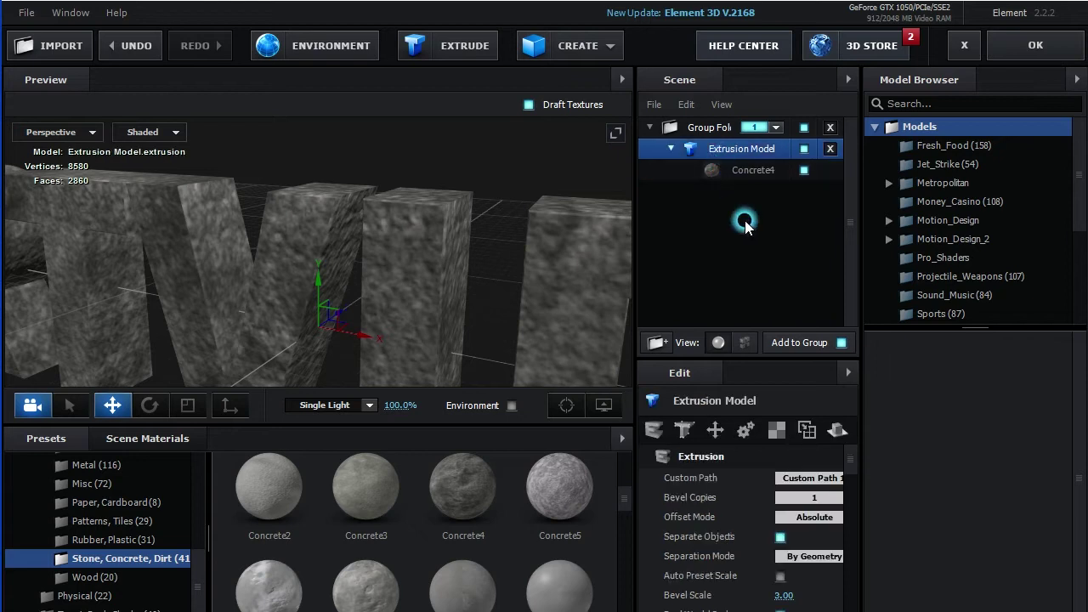
pyautogui.click(788, 478)
pyautogui.click(836, 198)
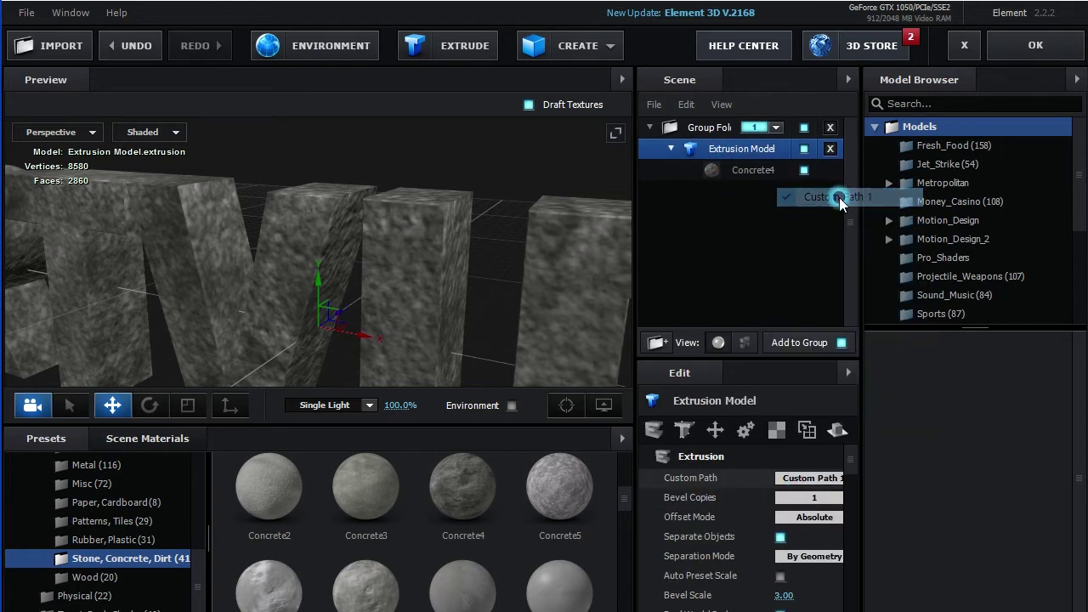
pyautogui.click(686, 436)
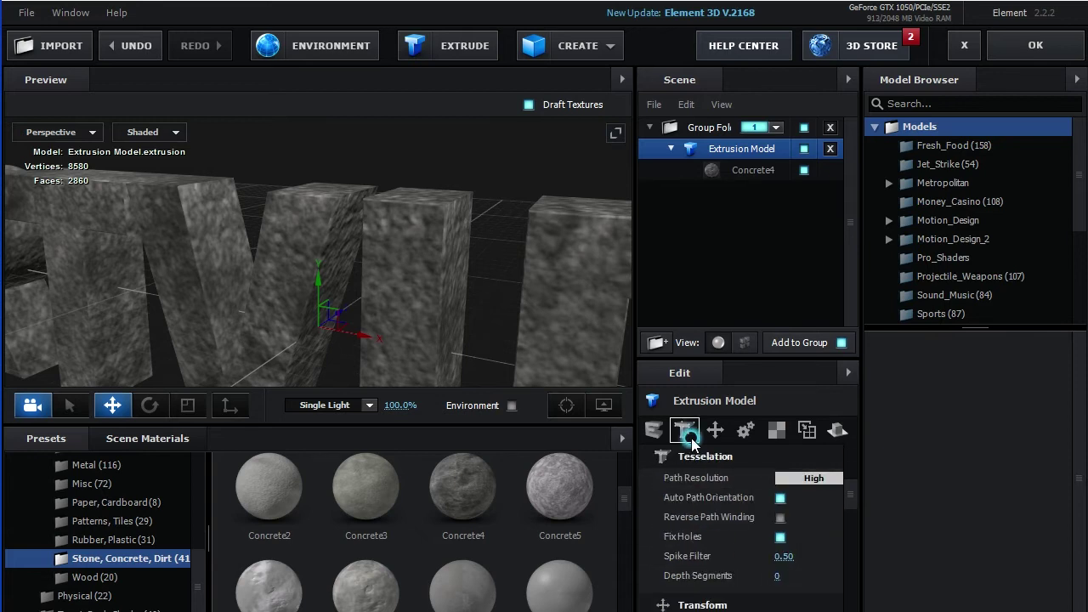
pyautogui.click(812, 477)
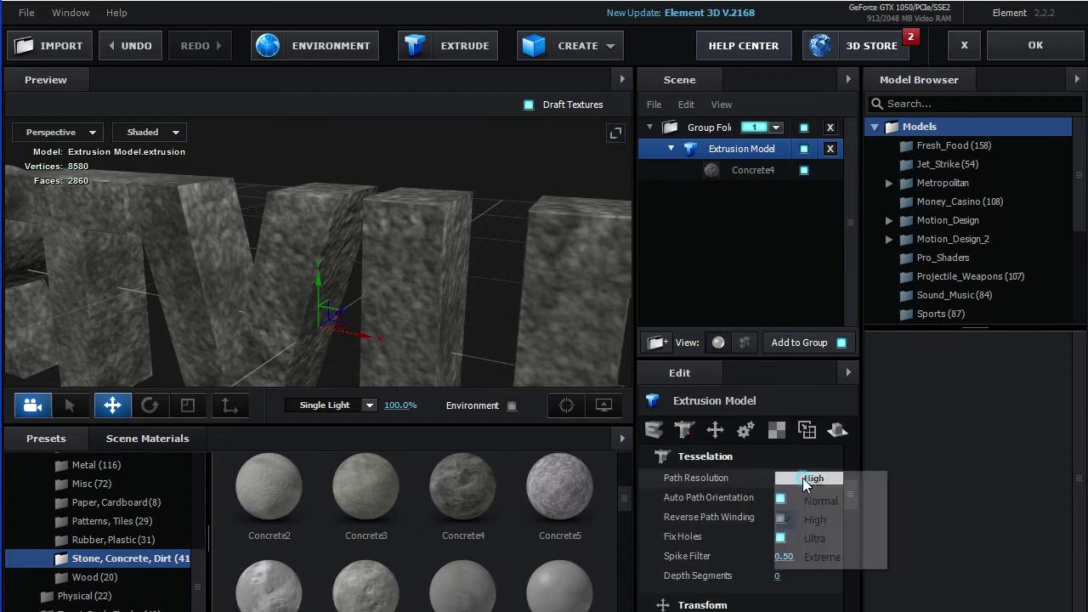
pyautogui.click(827, 558)
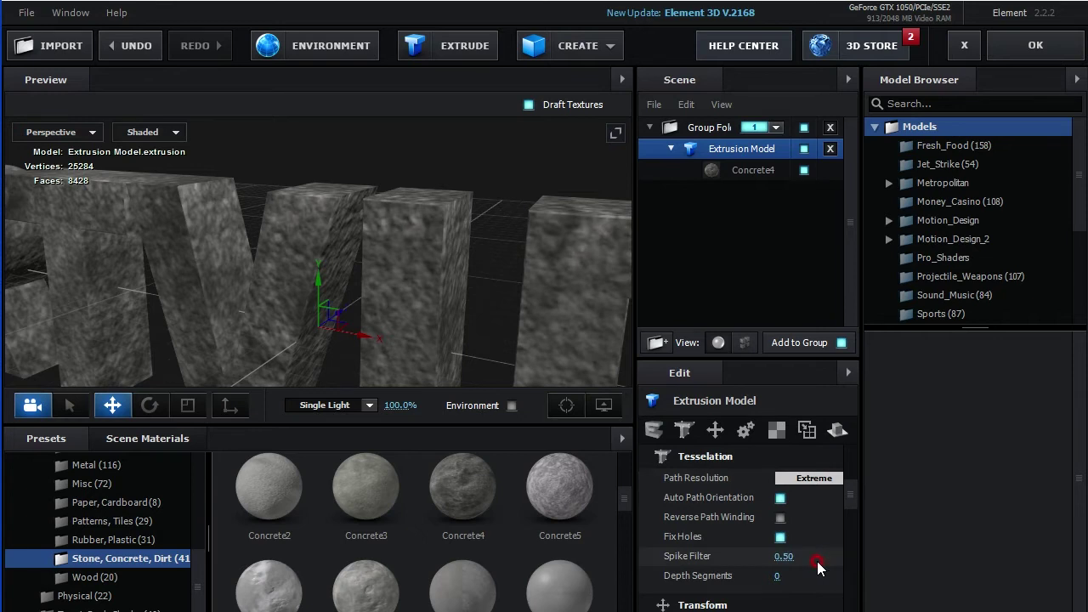
# Set UV Repeat to 5 by 5 to tile the concrete texture finer.
pyautogui.click(776, 430)
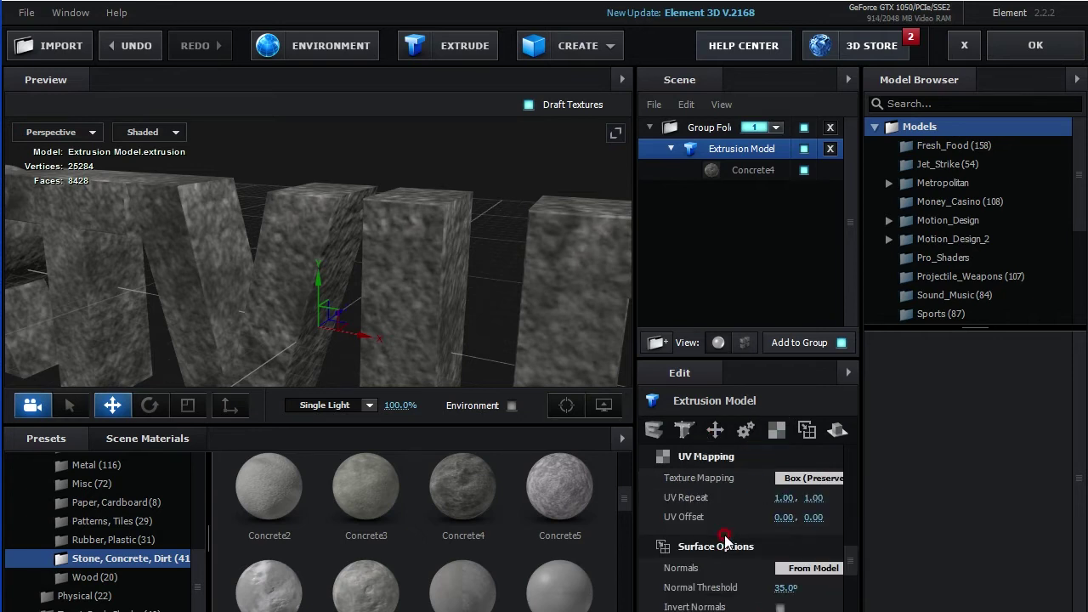
pyautogui.click(781, 498)
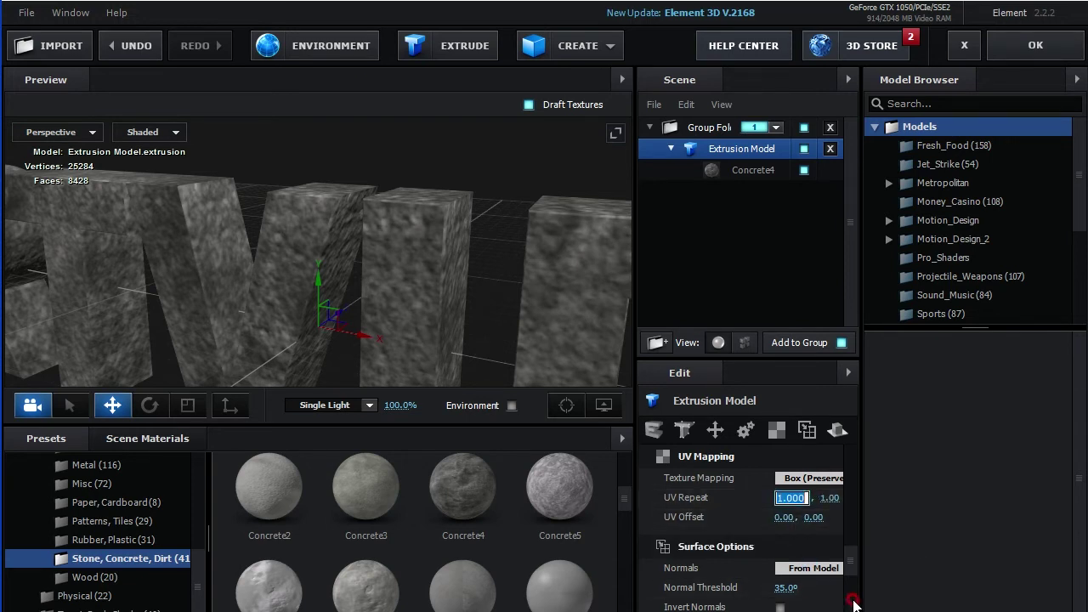
pyautogui.write('5')
pyautogui.press('Tab')
pyautogui.write('5')
pyautogui.press('Return')
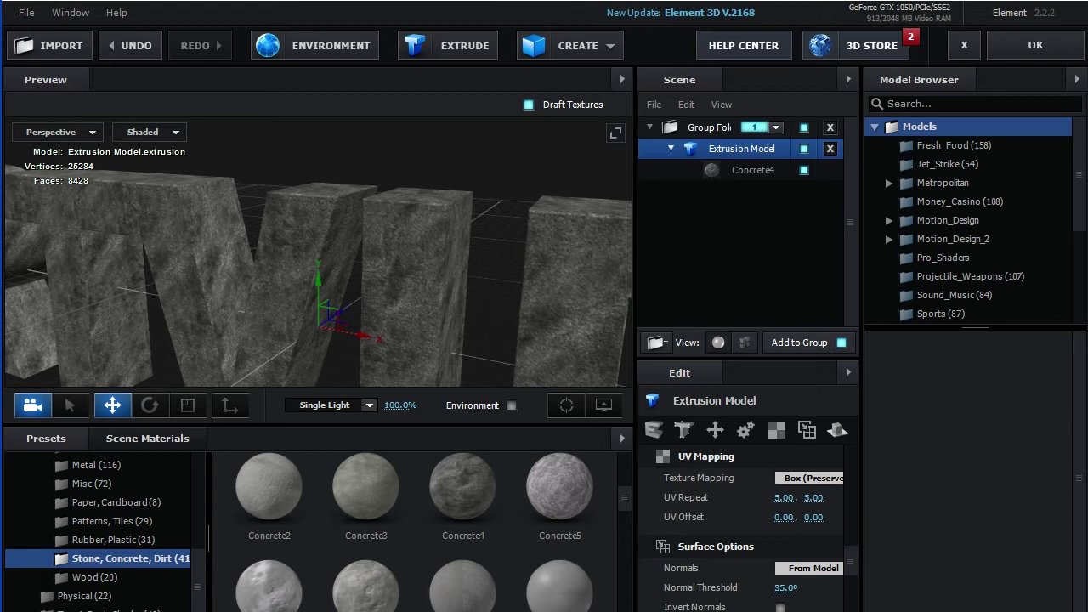
pyautogui.moveTo(510, 294); pyautogui.dragTo(502, 293)
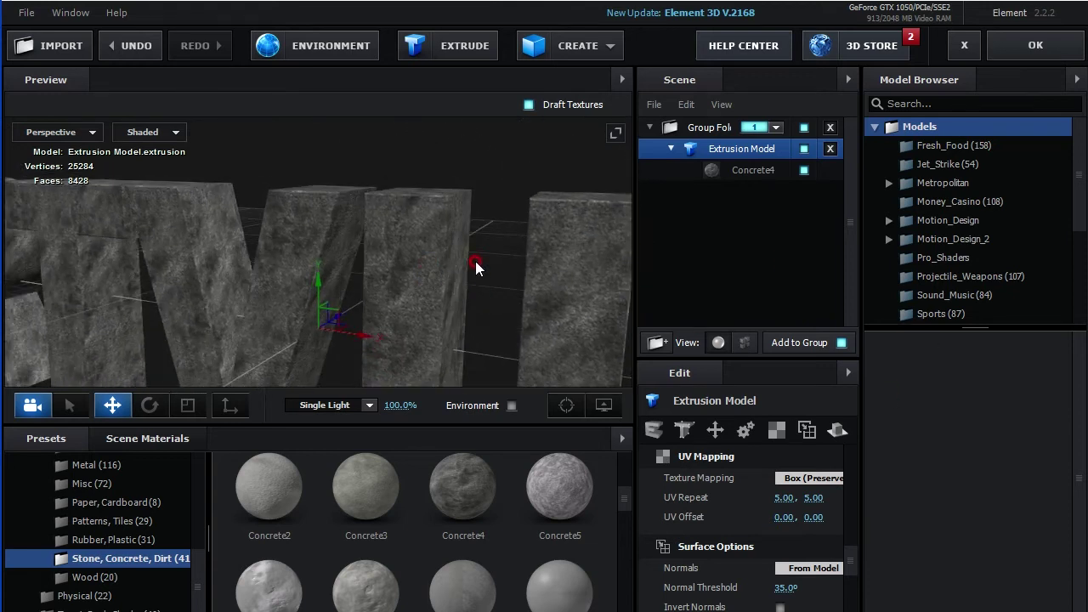
pyautogui.scroll(-5, 476, 258)
pyautogui.moveTo(294, 374); pyautogui.dragTo(348, 376)
pyautogui.scroll(-3, 347, 365)
pyautogui.scroll(-3, 324, 362)
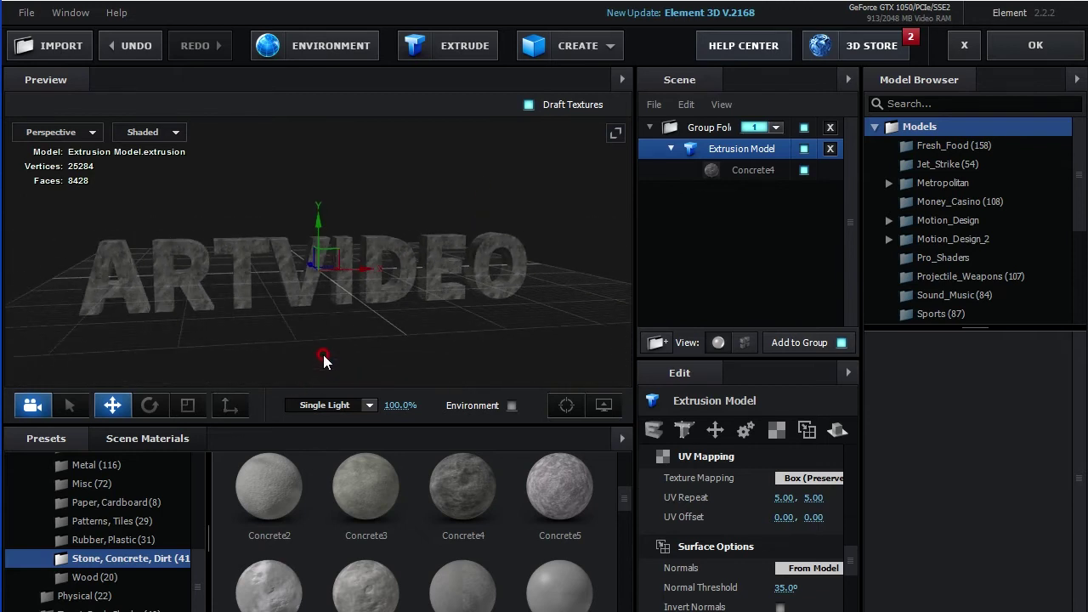
# Create a Plane model and set its Transform Scale to 5000%.
pyautogui.click(572, 45)
pyautogui.click(789, 80)
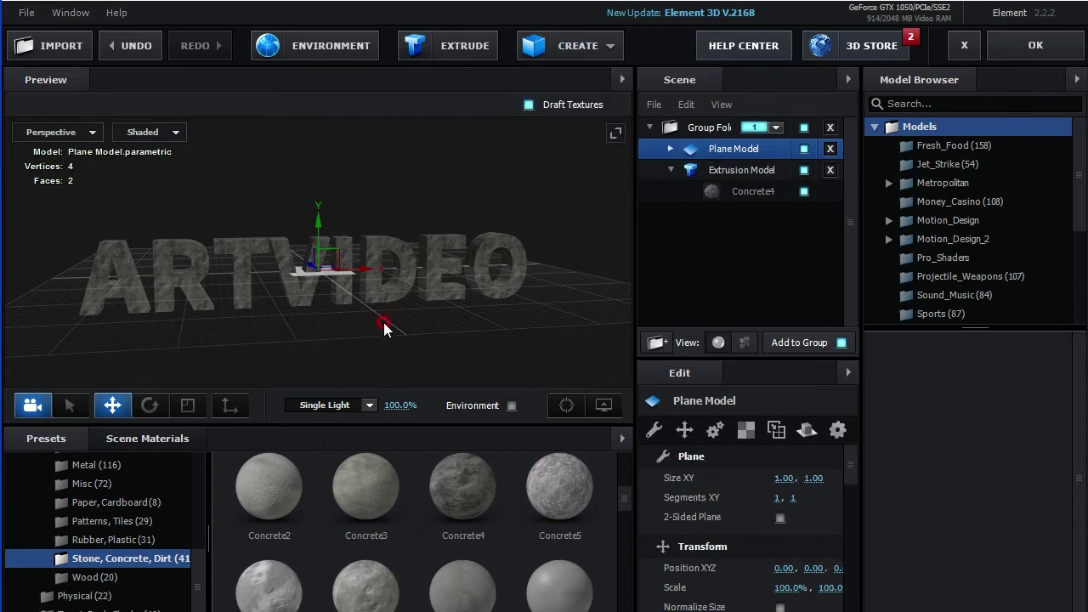
pyautogui.click(684, 429)
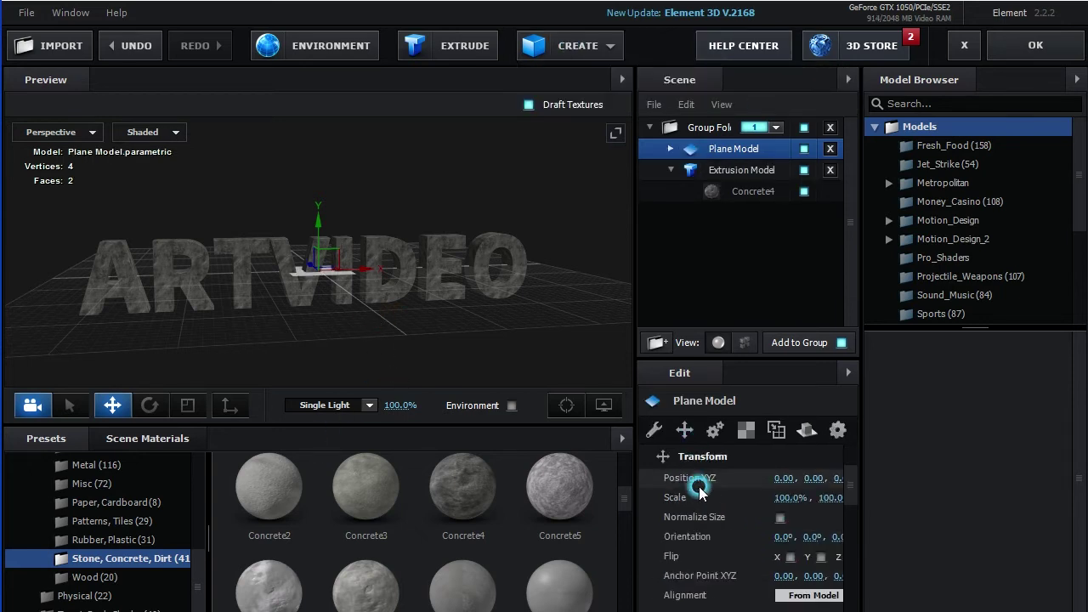
pyautogui.click(778, 498)
pyautogui.write('5')
pyautogui.press('Return')
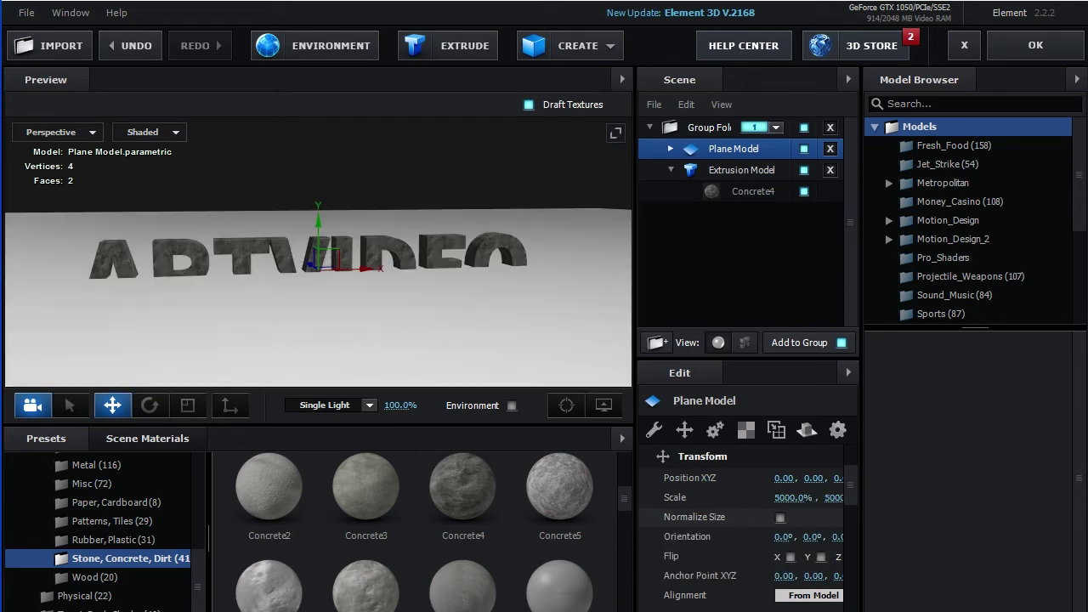
# In Left view, lower the plane to about Y -0.56, then return to Perspective.
pyautogui.click(55, 133)
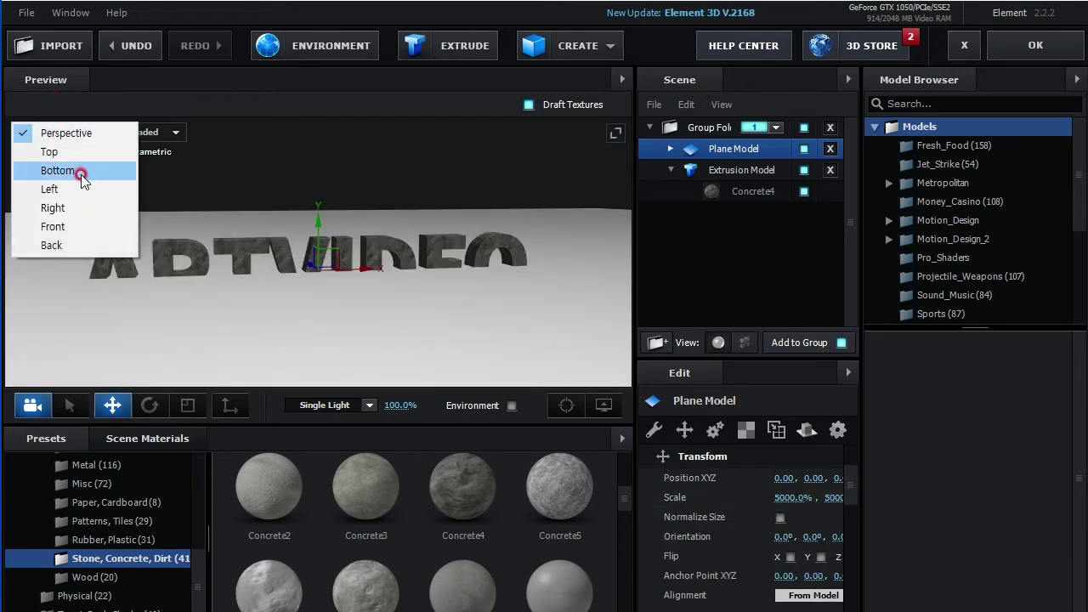
pyautogui.click(51, 188)
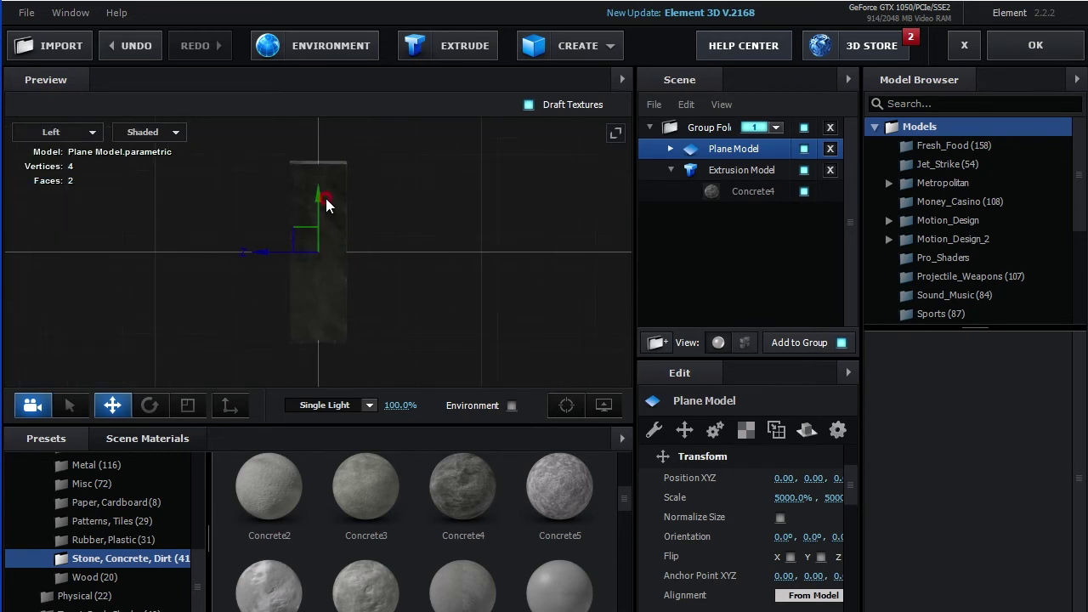
pyautogui.moveTo(318, 207)
pyautogui.mouseDown()
pyautogui.moveTo(316, 310)
pyautogui.moveTo(414, 86)
pyautogui.moveTo(361, 327)
pyautogui.moveTo(379, 293)
pyautogui.mouseUp()
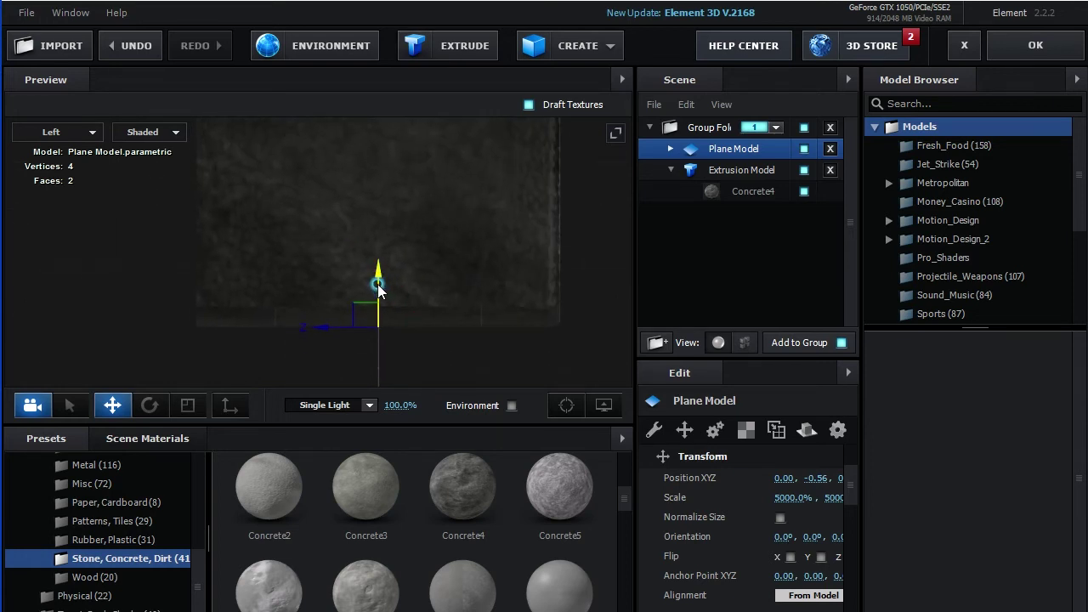
pyautogui.click(51, 131)
pyautogui.click(53, 131)
pyautogui.click(324, 335)
pyautogui.moveTo(325, 334); pyautogui.dragTo(376, 354)
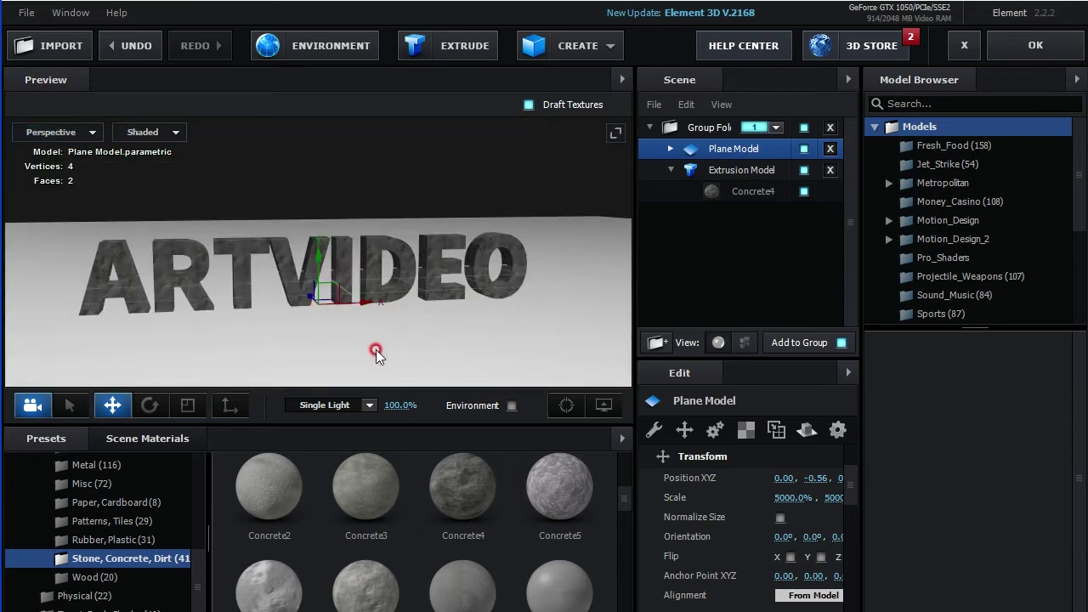
pyautogui.click(82, 565)
# Hide the Plane Model in the preview and enable Environment lighting on the letters.
pyautogui.click(145, 551)
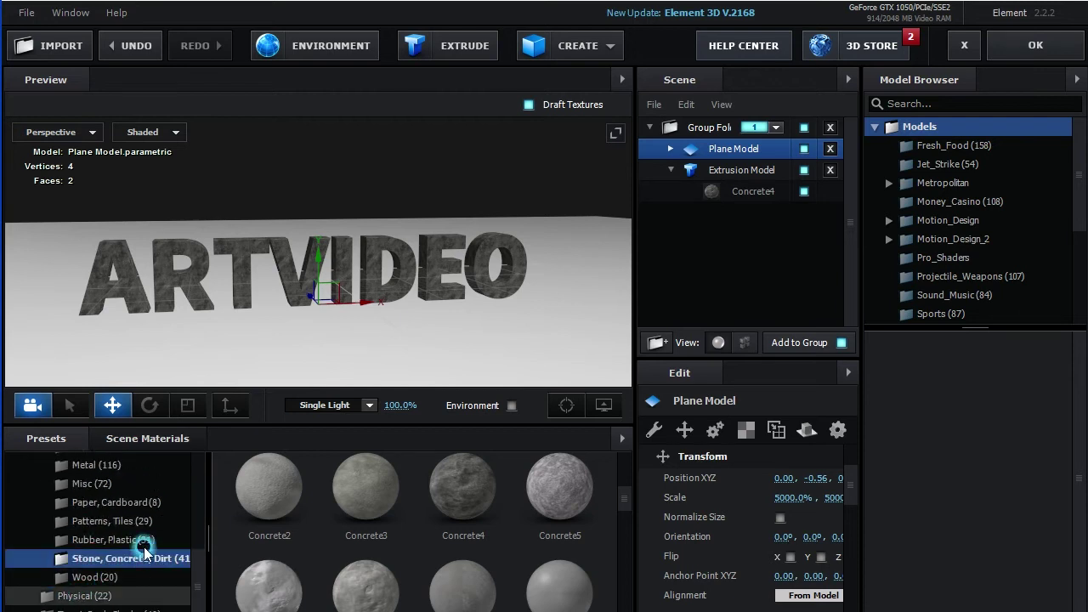
pyautogui.click(609, 489)
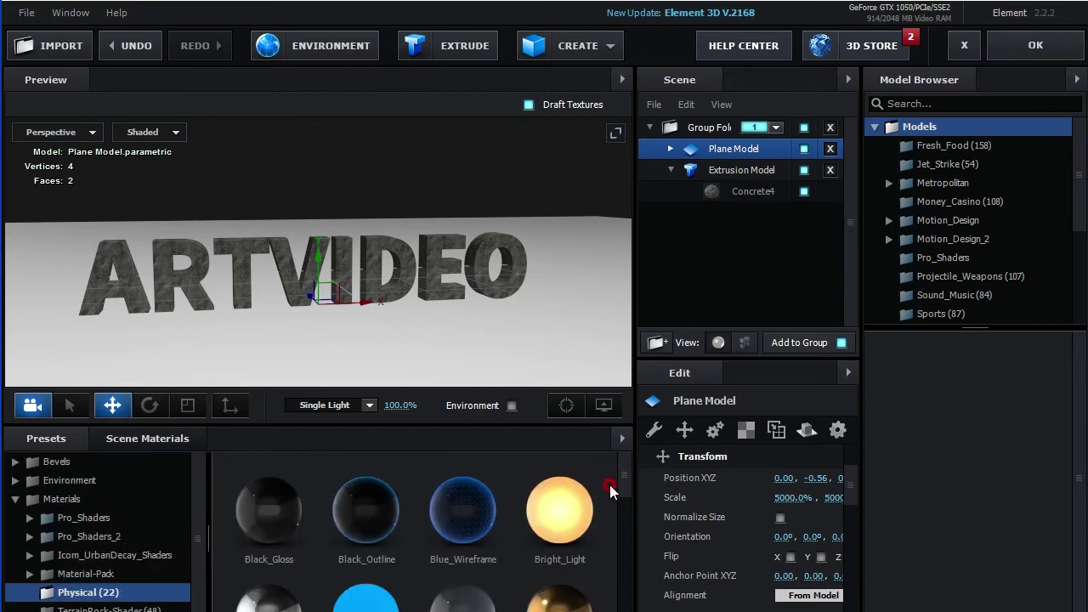
pyautogui.click(589, 431)
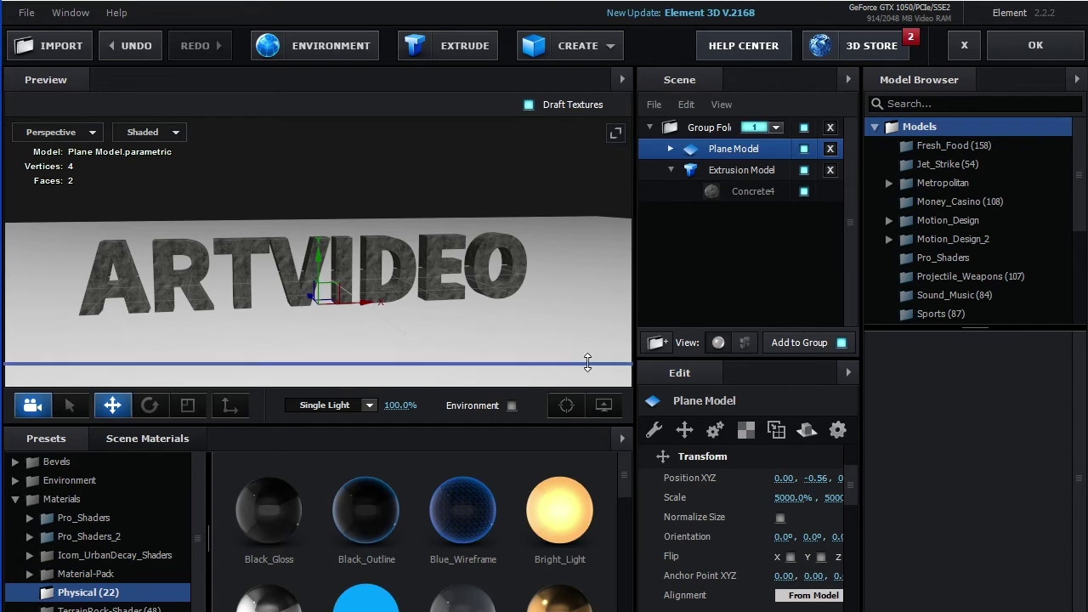
pyautogui.moveTo(593, 422); pyautogui.dragTo(589, 362)
pyautogui.scroll(-1, 623, 491)
pyautogui.scroll(-1, 623, 491)
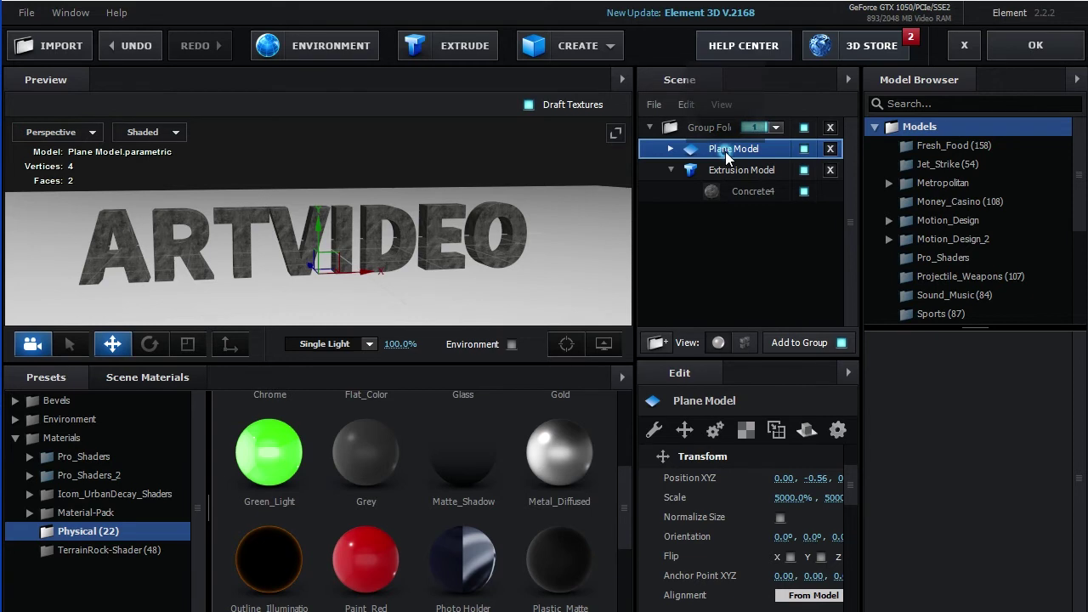
pyautogui.click(566, 274)
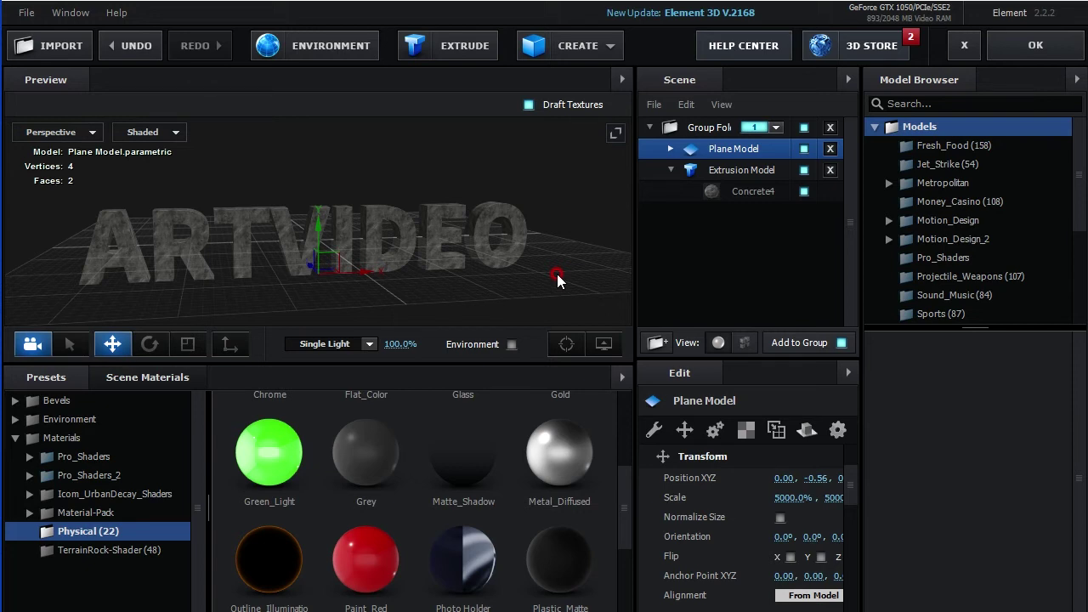
pyautogui.click(510, 345)
pyautogui.moveTo(341, 171); pyautogui.dragTo(320, 180)
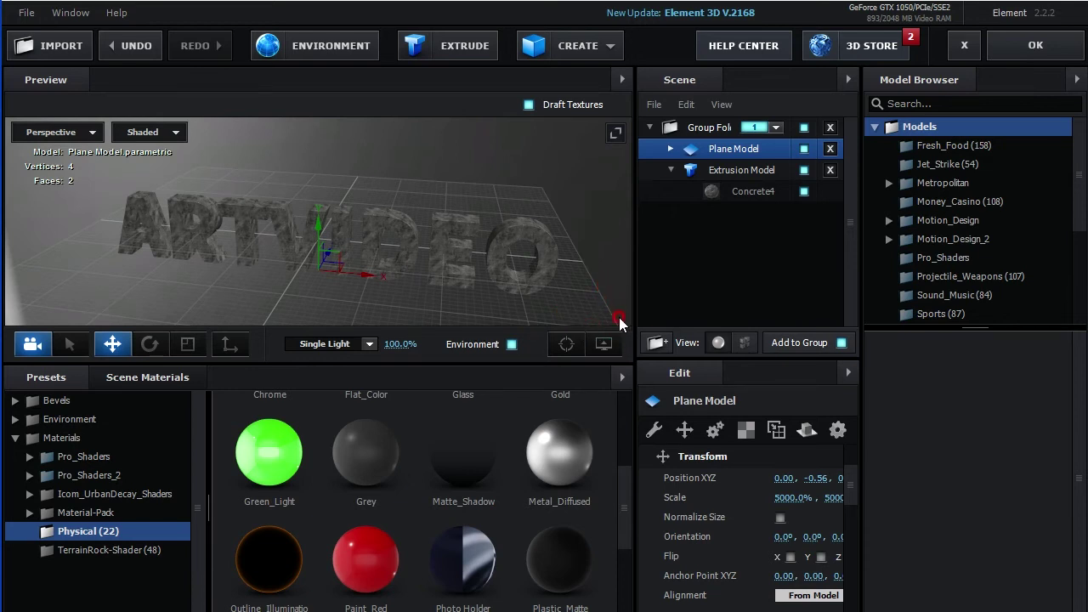
# Turn on Show AO in View Options, then confirm the Element 3D scene with OK.
pyautogui.click(571, 347)
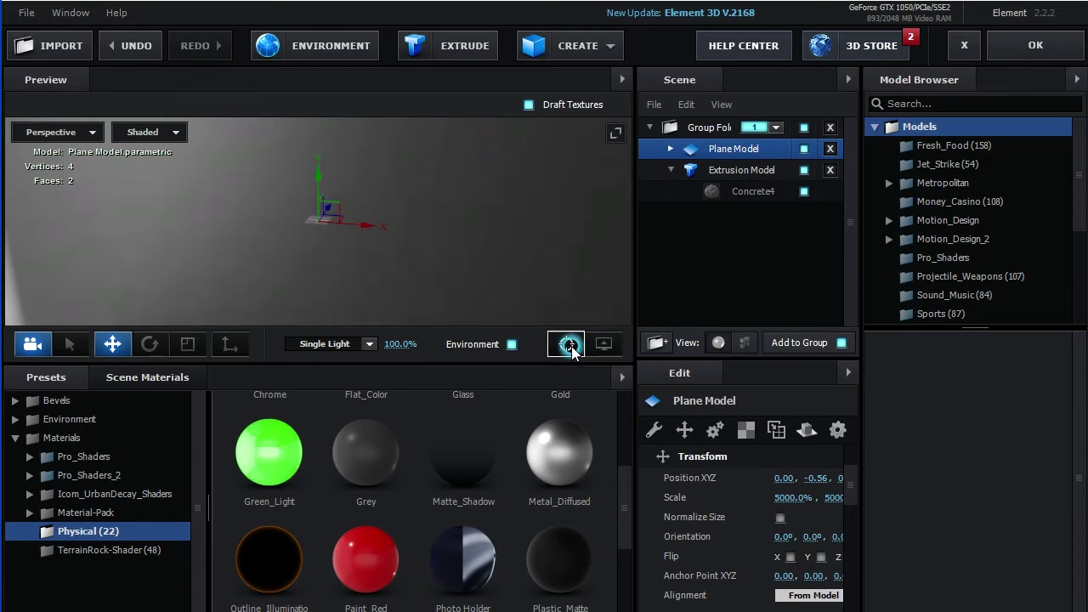
pyautogui.scroll(-5, 308, 195)
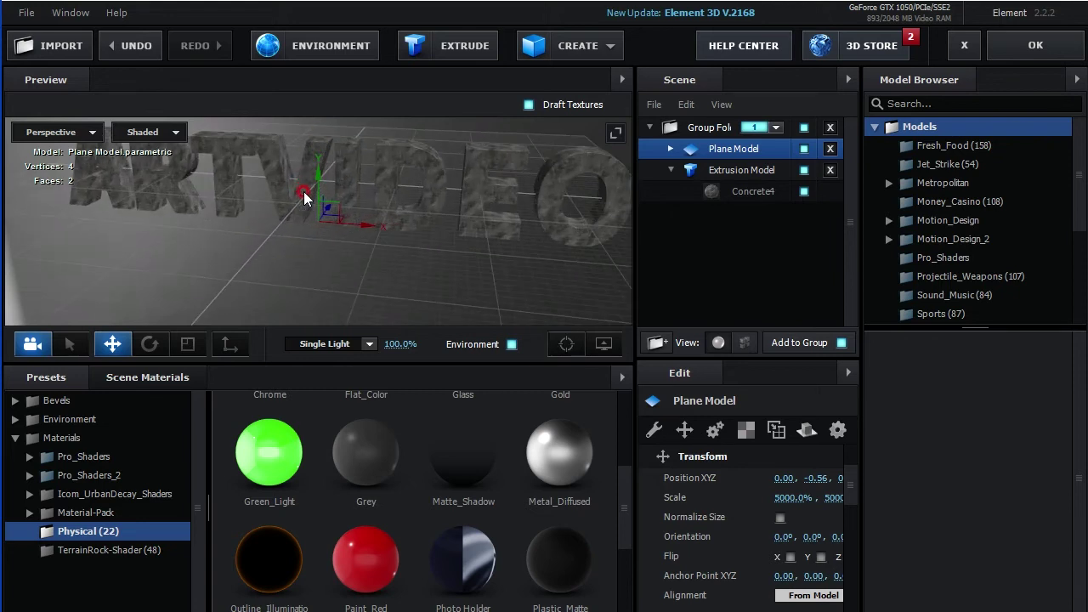
pyautogui.scroll(3, 304, 191)
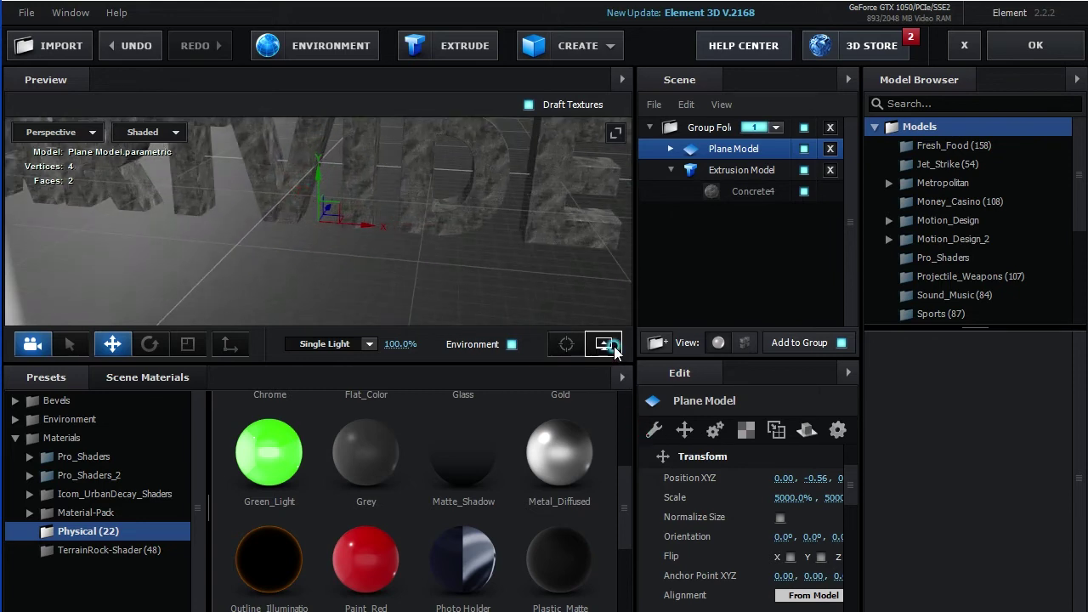
pyautogui.click(605, 344)
pyautogui.click(483, 295)
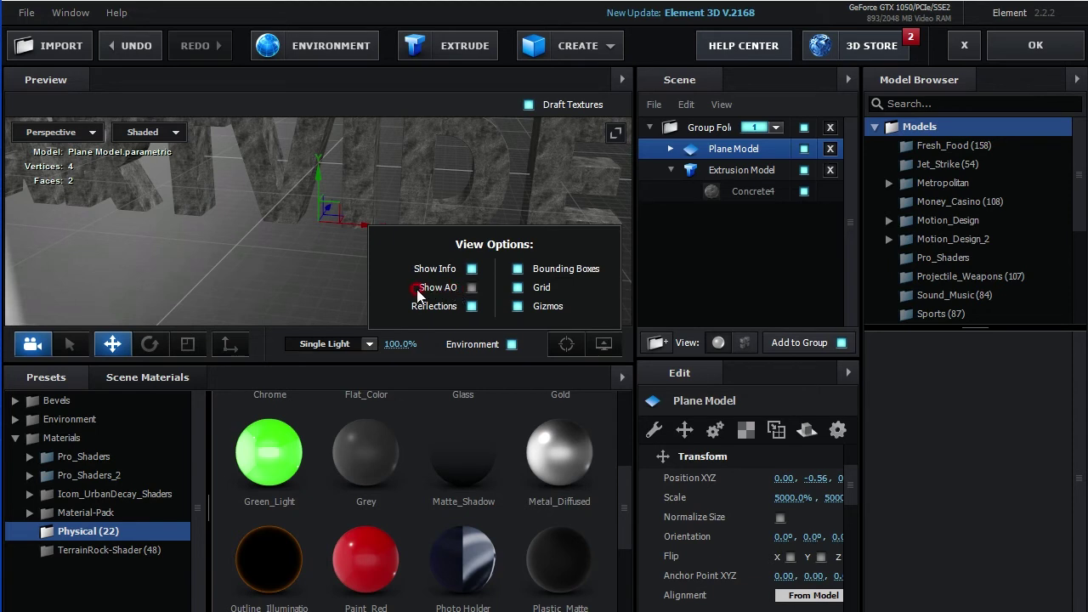
pyautogui.click(473, 290)
pyautogui.click(472, 288)
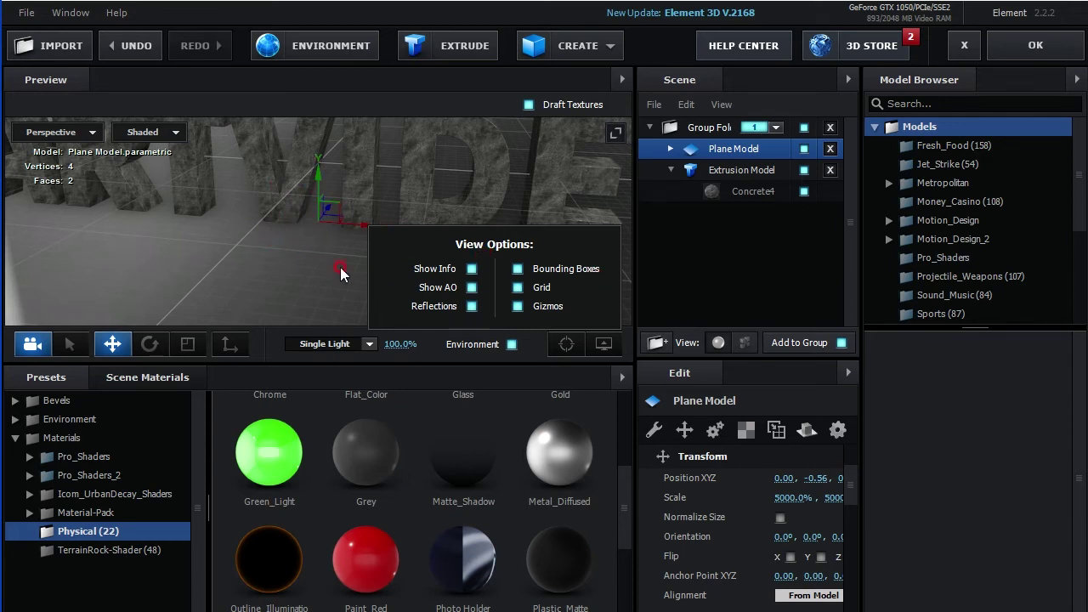
pyautogui.click(1034, 48)
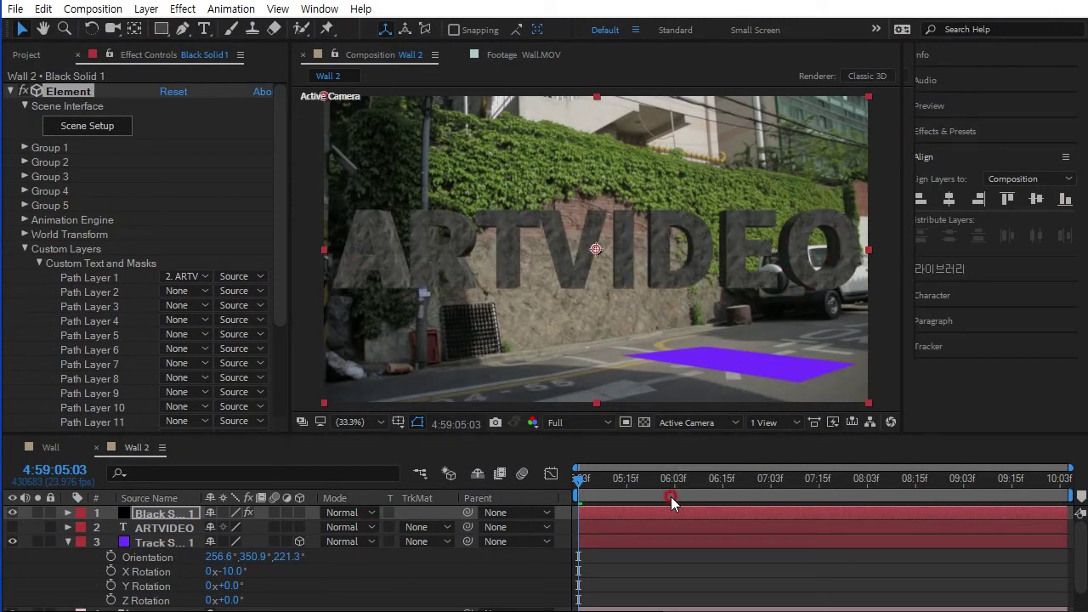
# Create Group 1 Null via Group Utilities and reveal its 960, 540, 0 position.
pyautogui.click(21, 149)
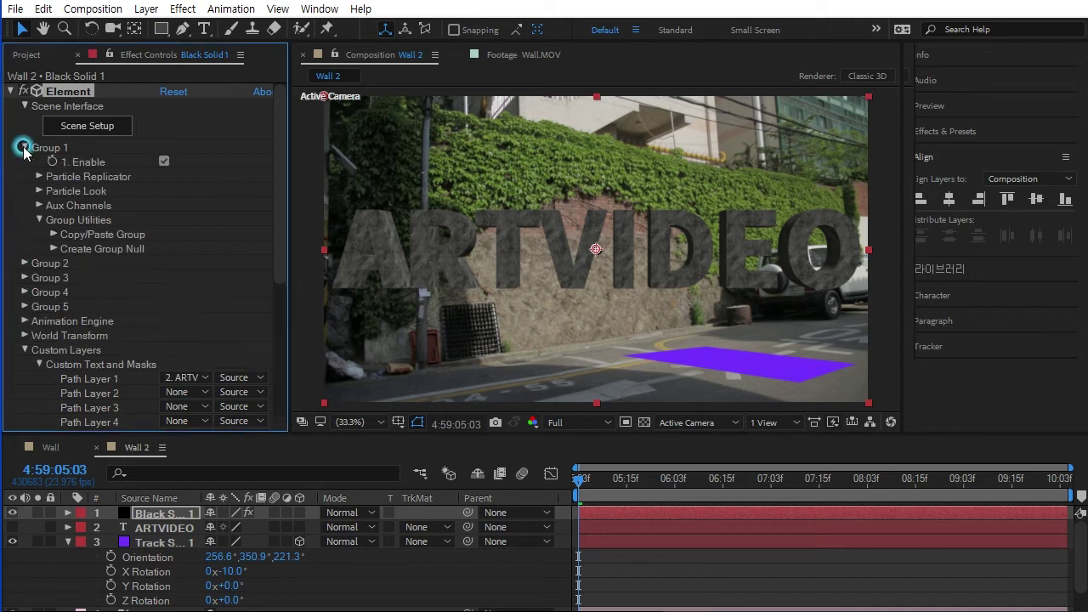
pyautogui.click(54, 249)
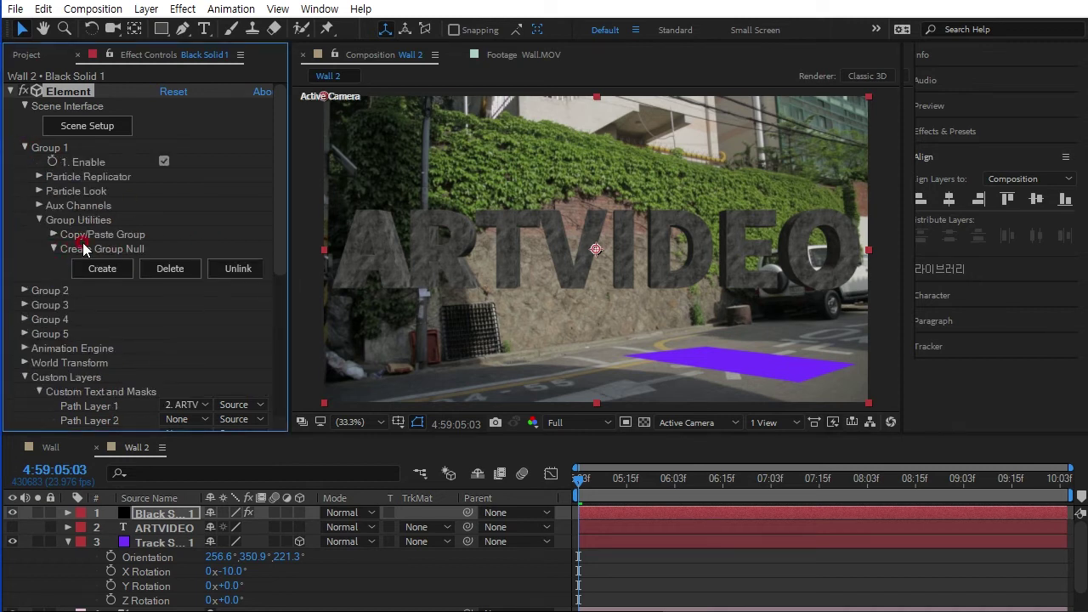
pyautogui.click(103, 269)
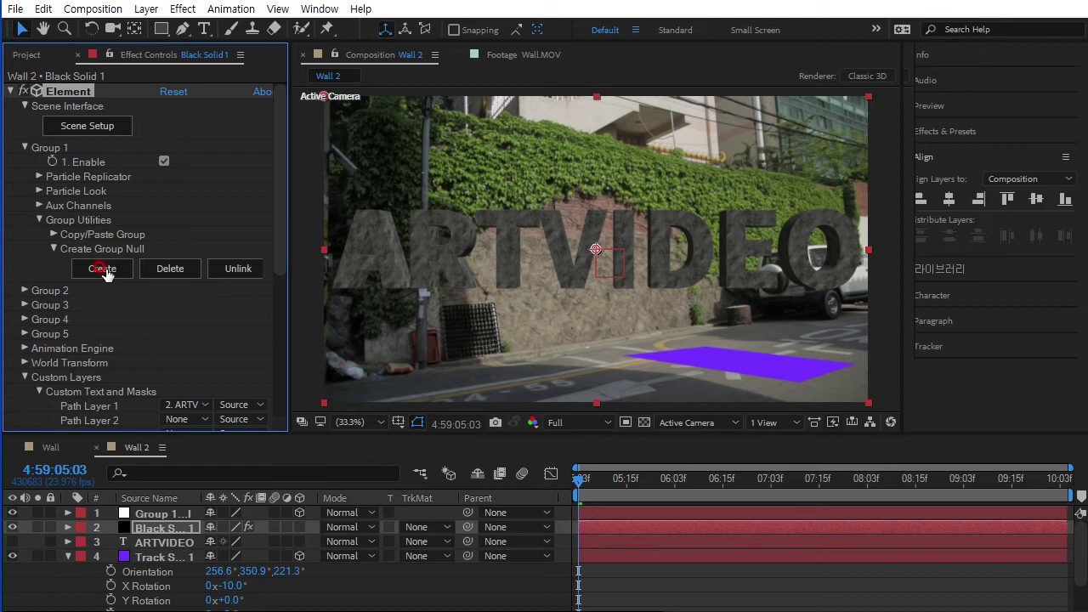
pyautogui.click(142, 510)
pyautogui.click(72, 556)
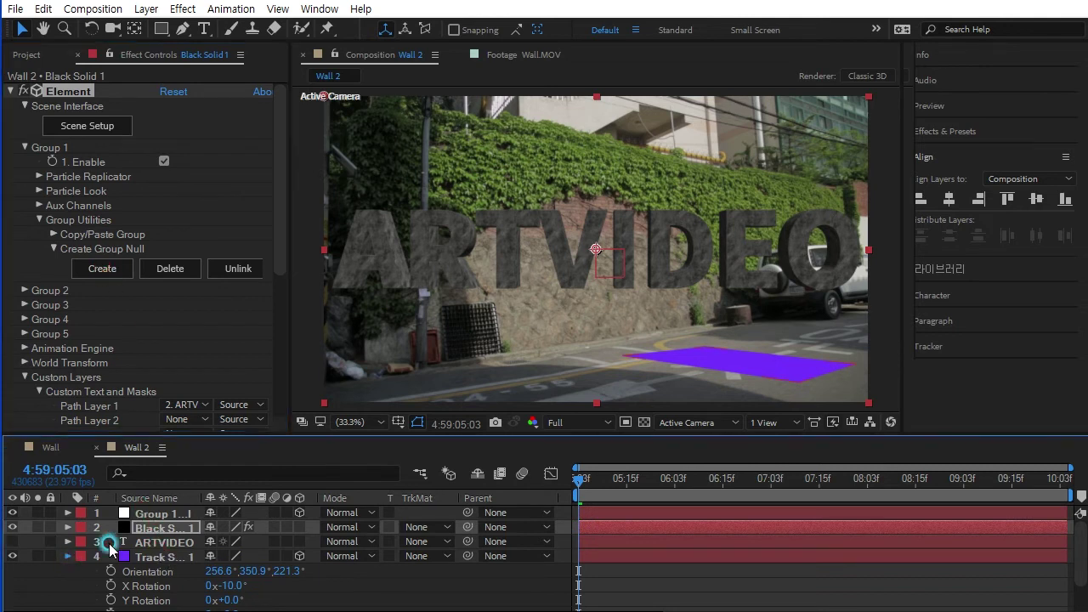
pyautogui.click(174, 512)
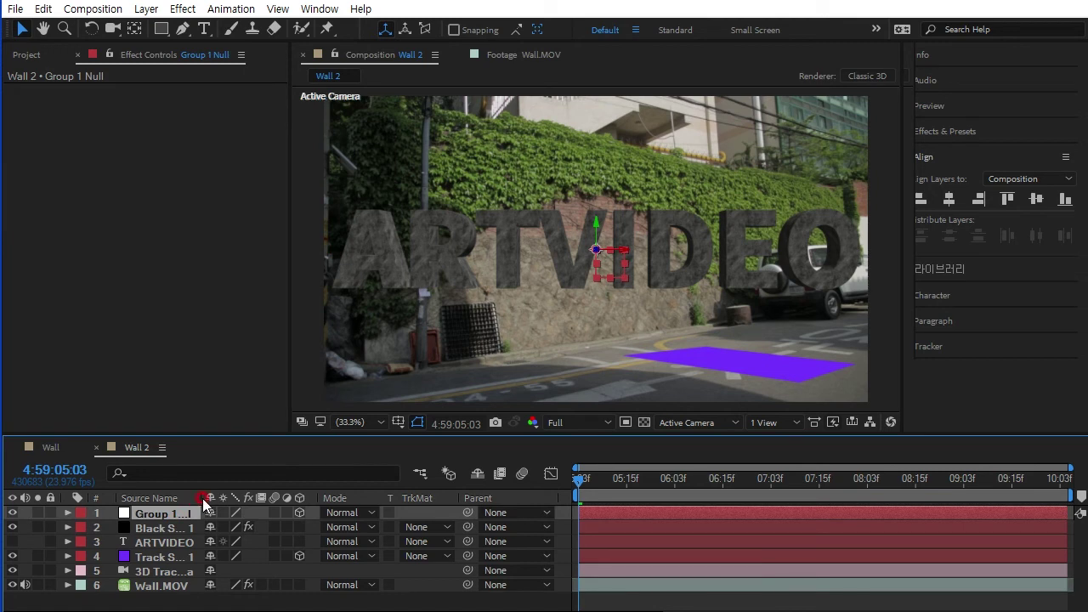
pyautogui.moveTo(202, 498); pyautogui.dragTo(291, 498)
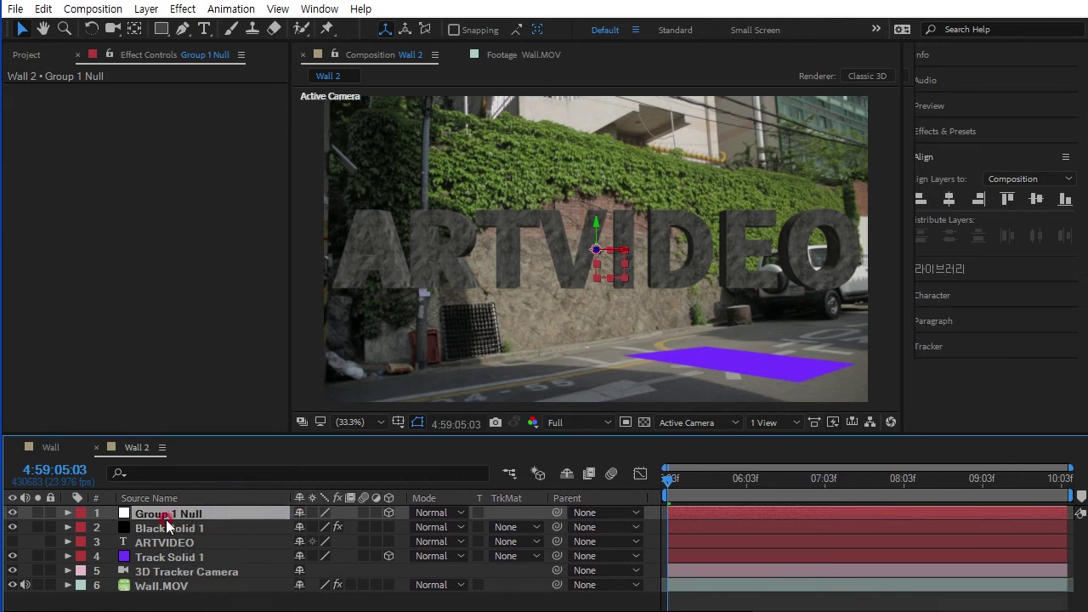
pyautogui.press('p')
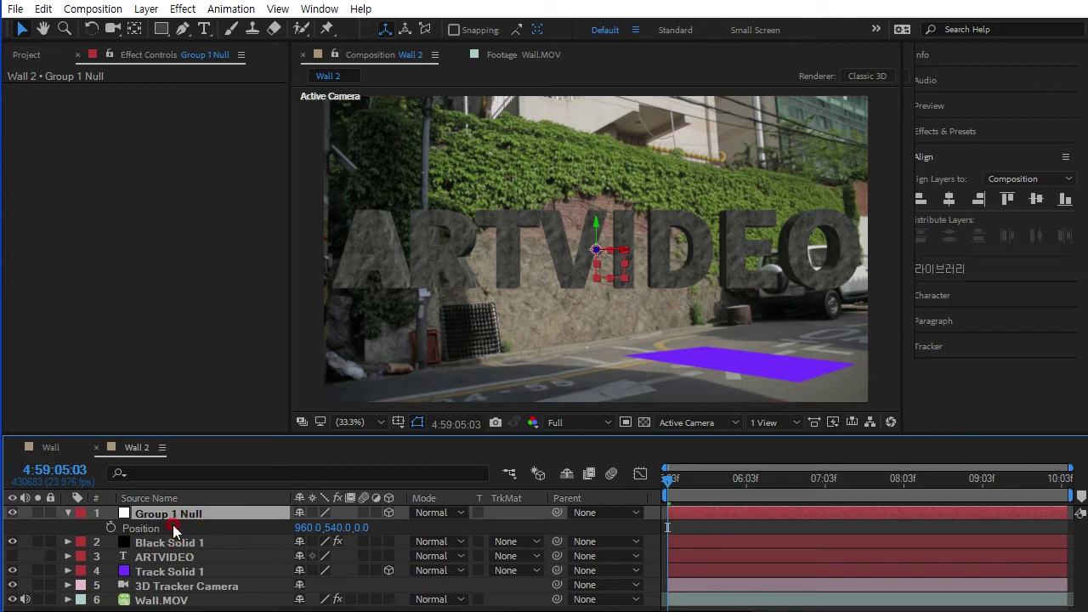
# Copy Track Solid 1's Position and paste it onto Group 1 Null's Position.
pyautogui.click(156, 576)
pyautogui.press('p')
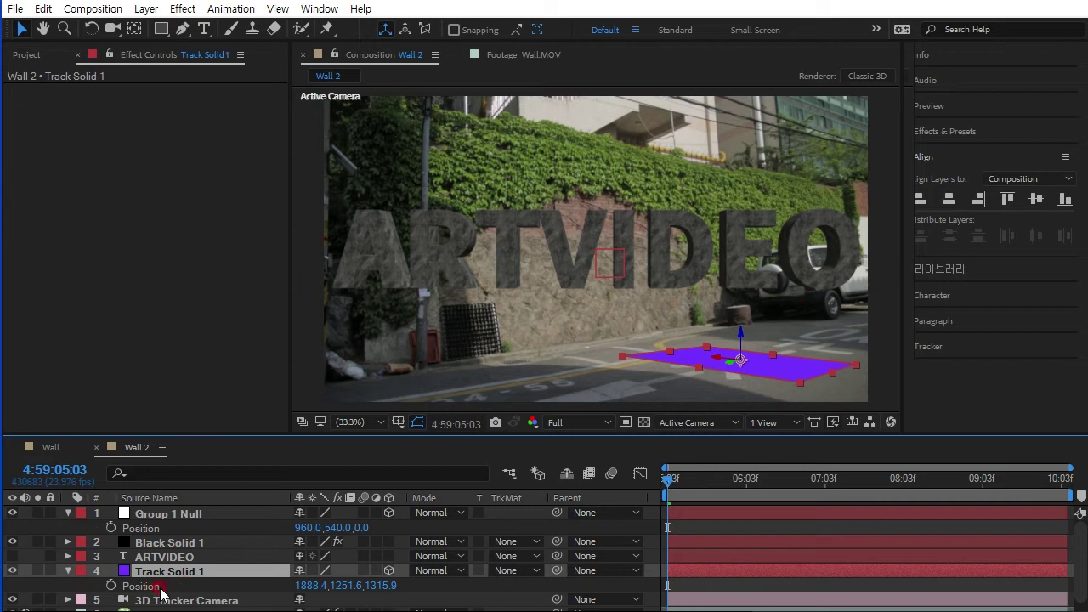
pyautogui.click(155, 587)
pyautogui.hotkey('ctrl', 'c')
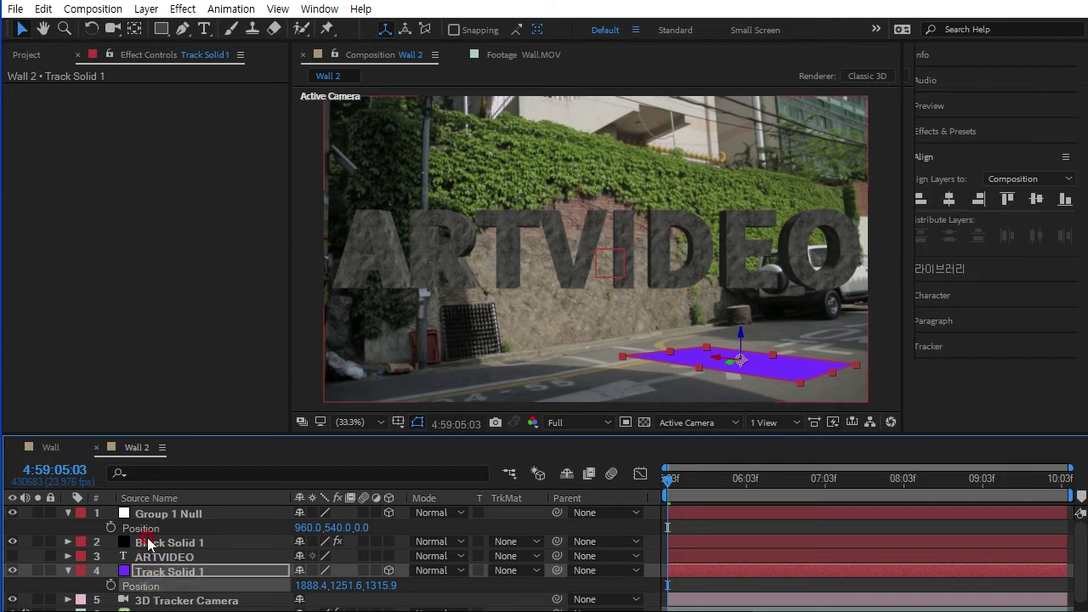
pyautogui.click(149, 529)
pyautogui.hotkey('ctrl', 'v')
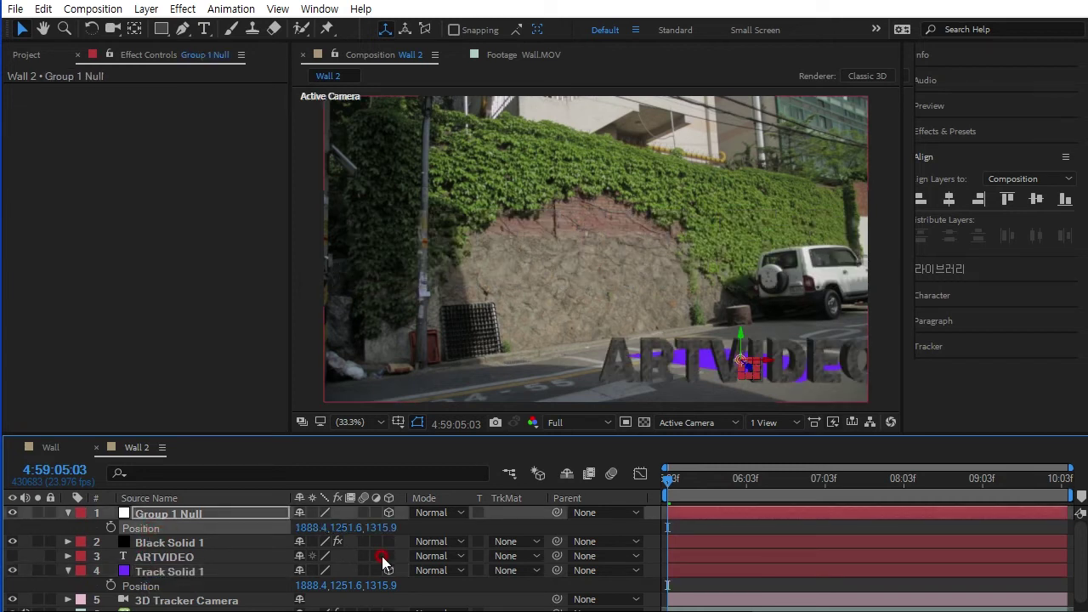
# Set Group 1 Null's Y Rotation to -22° and Scale to 145%, then preview.
pyautogui.click(198, 522)
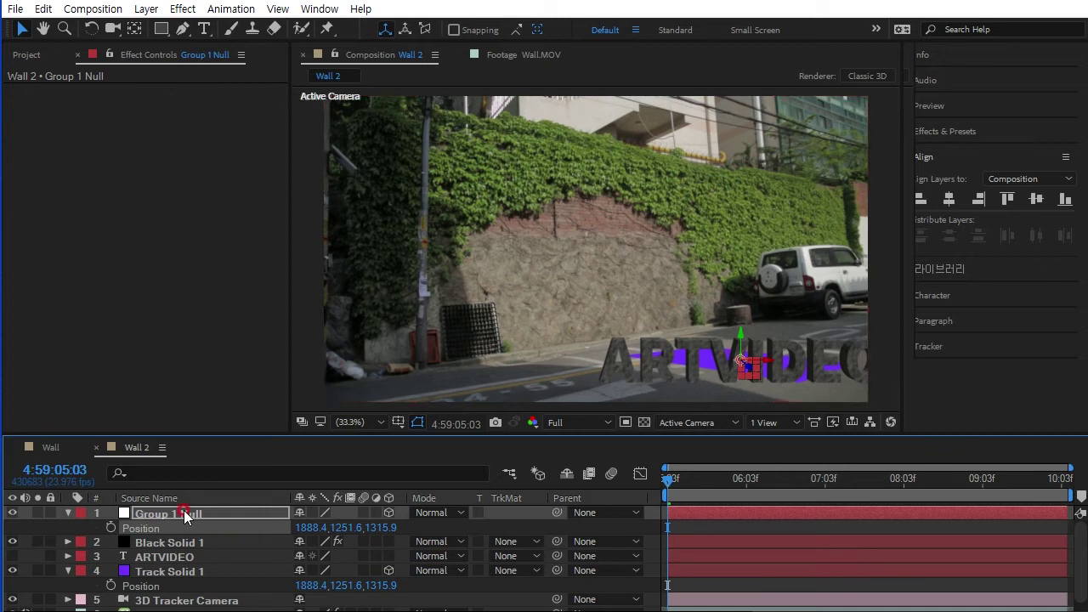
pyautogui.press('r')
pyautogui.click(314, 559)
pyautogui.moveTo(333, 542); pyautogui.dragTo(322, 543)
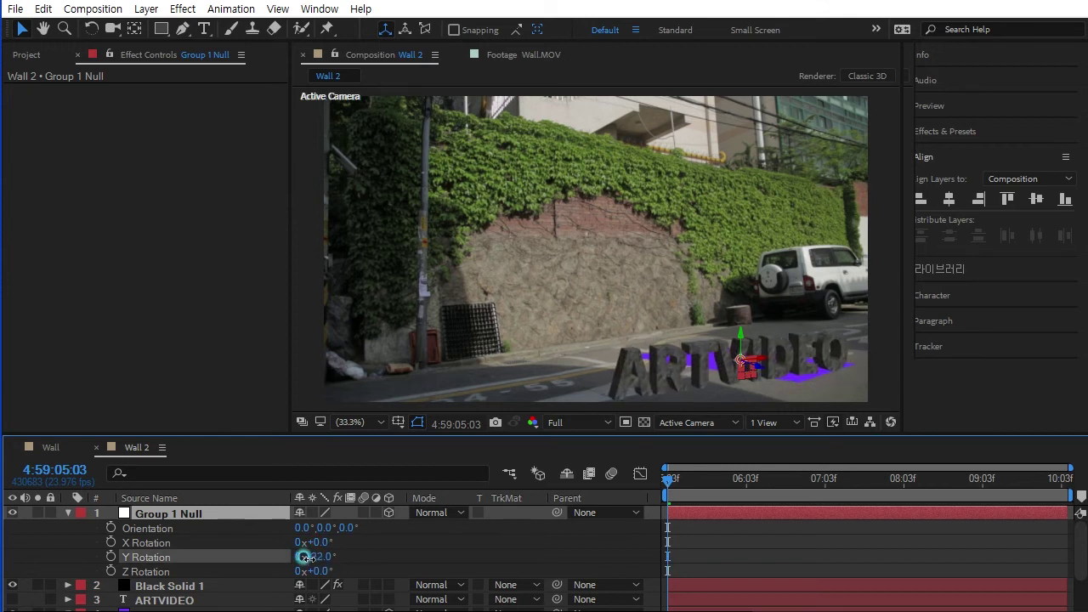
pyautogui.moveTo(324, 560); pyautogui.dragTo(303, 559)
pyautogui.click(177, 513)
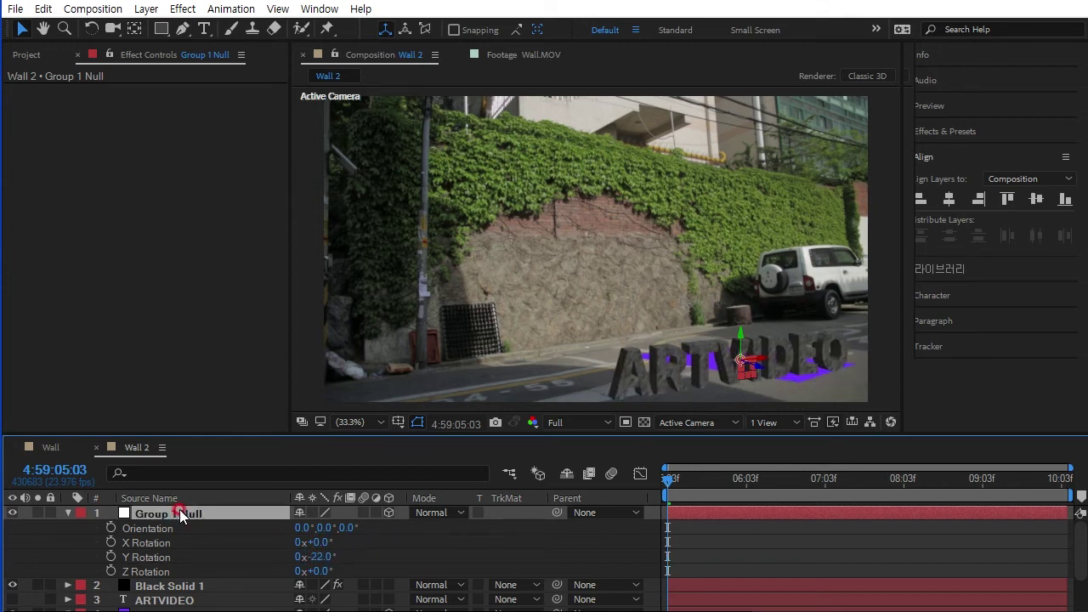
pyautogui.press('s')
pyautogui.moveTo(320, 528); pyautogui.dragTo(351, 525)
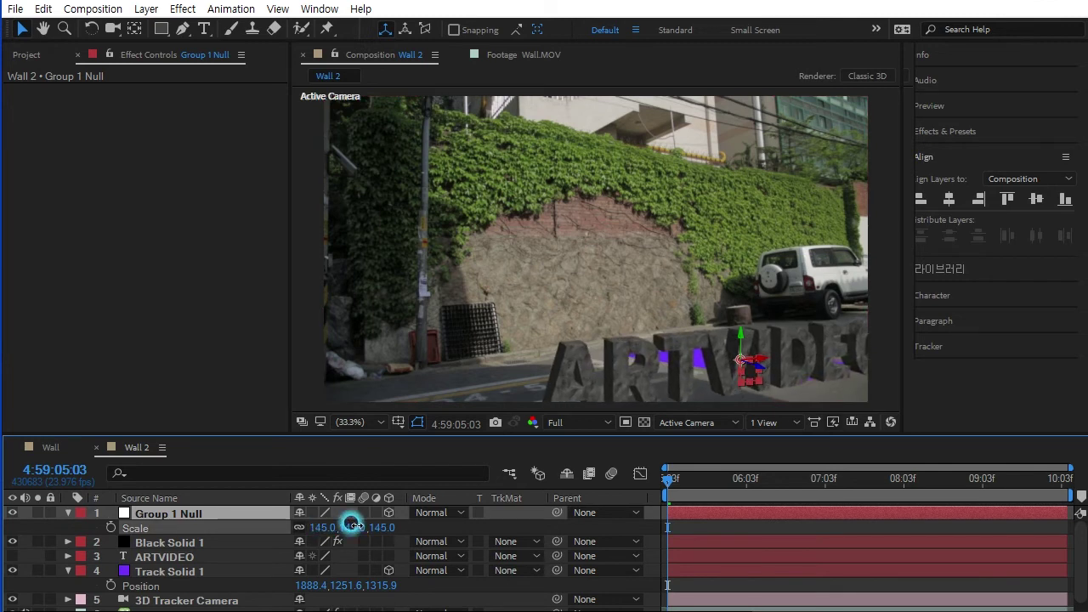
pyautogui.click(670, 481)
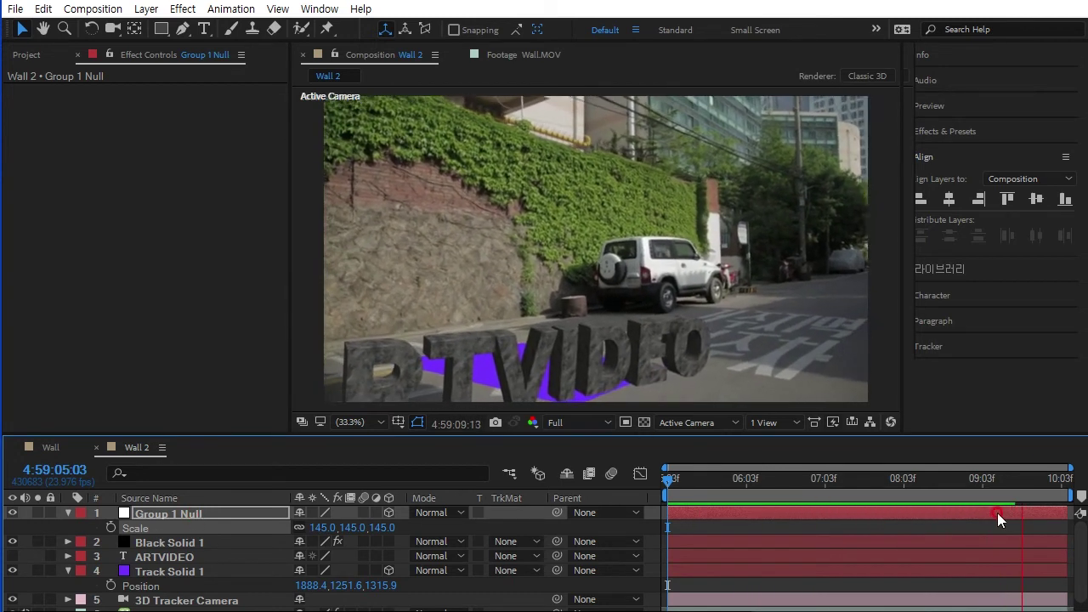
# Move Group 1 Null to position 1543.4, 1251.6, 1574.9 on the street.
pyautogui.click(765, 480)
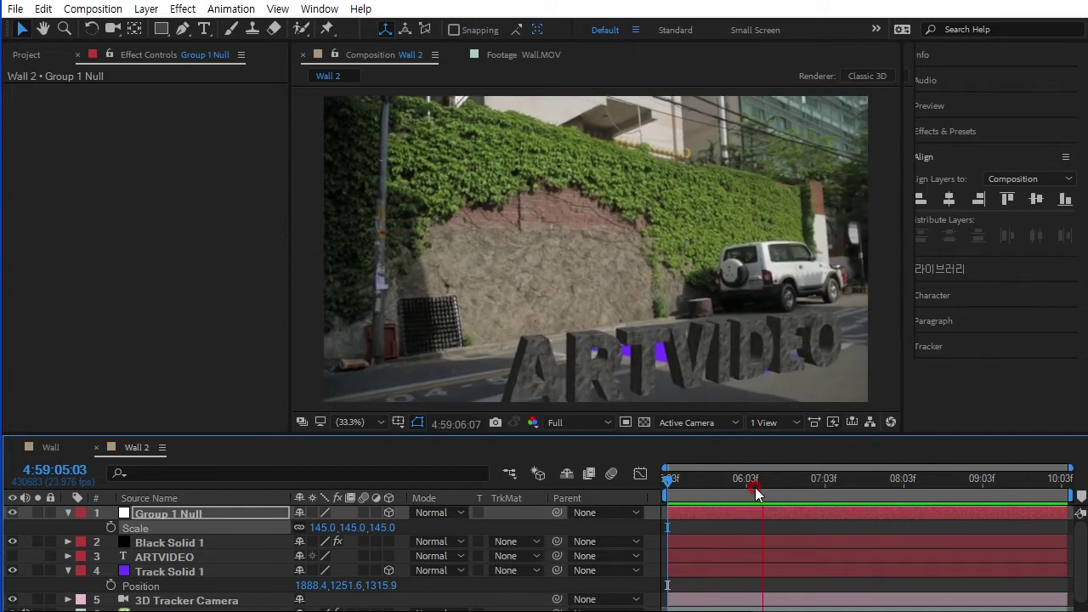
pyautogui.click(163, 515)
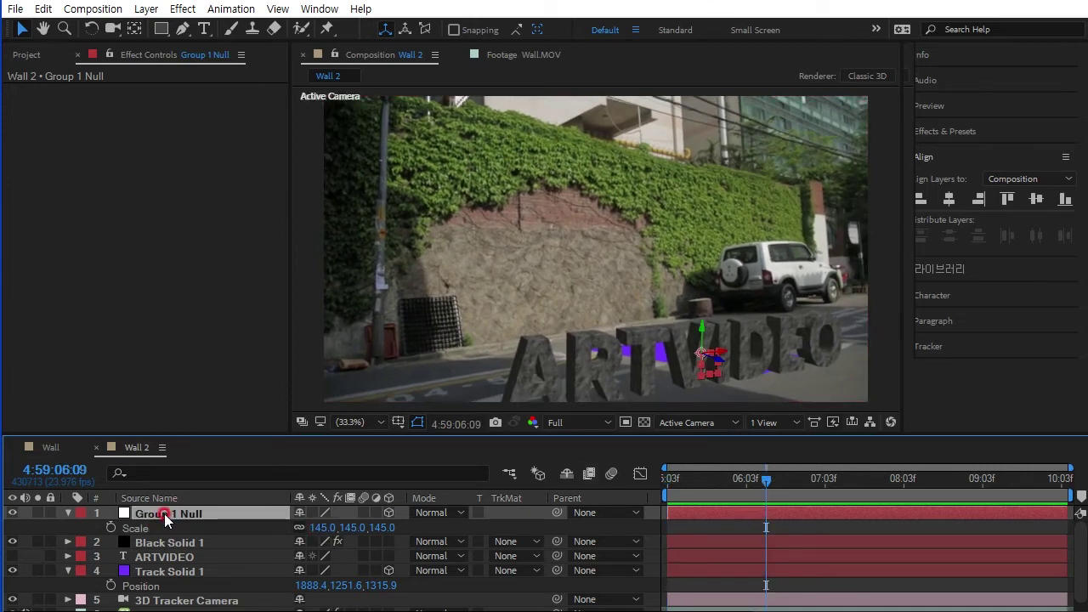
pyautogui.press('p')
pyautogui.click(319, 544)
pyautogui.click(313, 528)
pyautogui.click(337, 542)
pyautogui.moveTo(340, 528); pyautogui.dragTo(54, 549)
pyautogui.hotkey('ctrl', 'z')
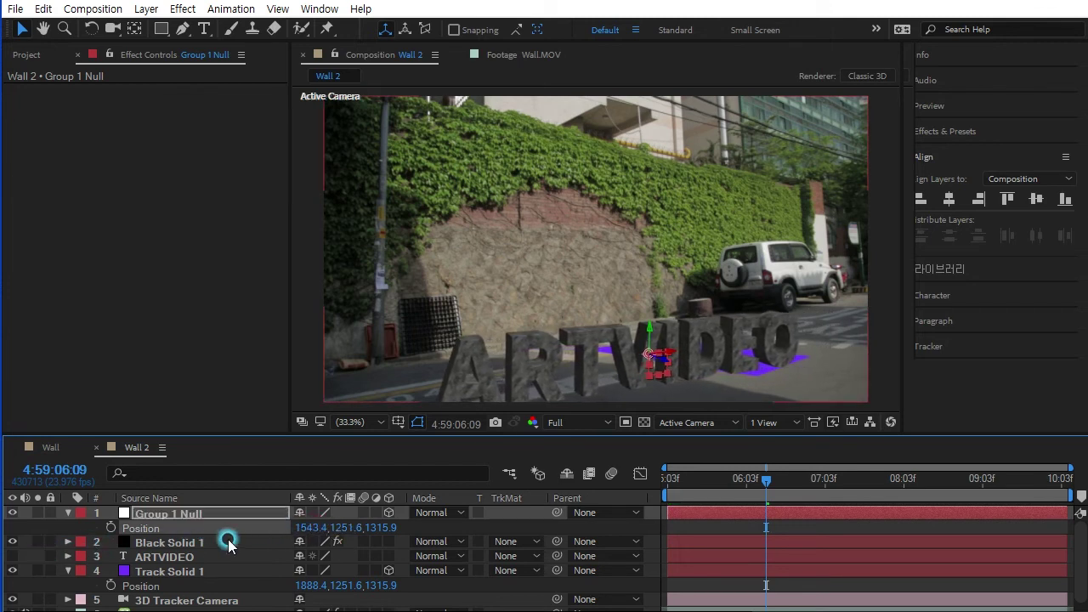
pyautogui.moveTo(390, 531); pyautogui.dragTo(357, 555)
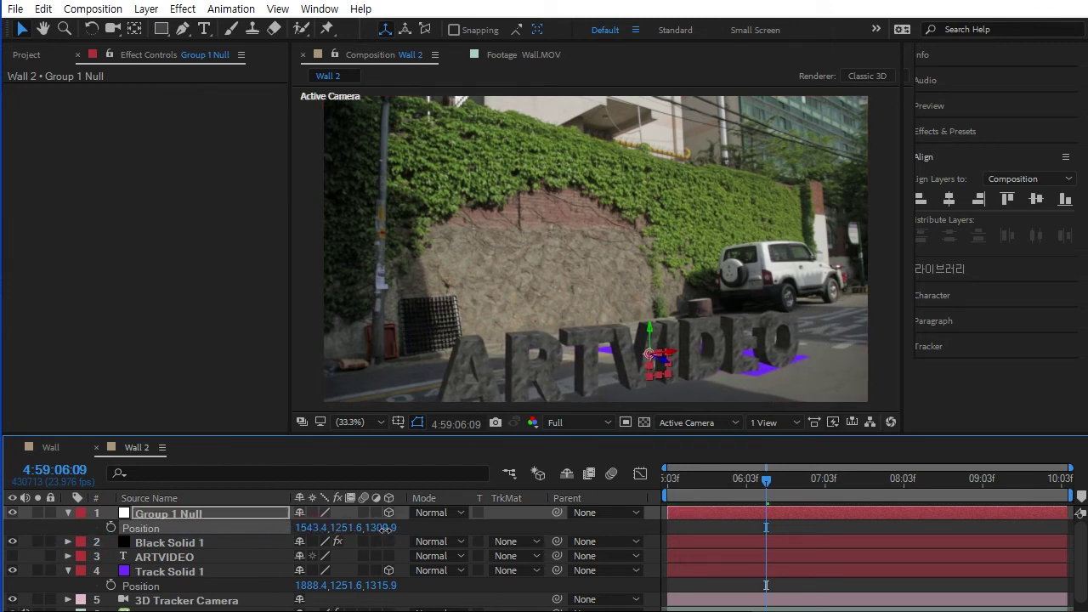
pyautogui.moveTo(298, 528)
pyautogui.mouseDown()
pyautogui.moveTo(288, 528)
pyautogui.moveTo(375, 544)
pyautogui.mouseUp()
# Scale Group 1 Null to 192% and select Black Solid 1.
pyautogui.press('s')
pyautogui.click(196, 508)
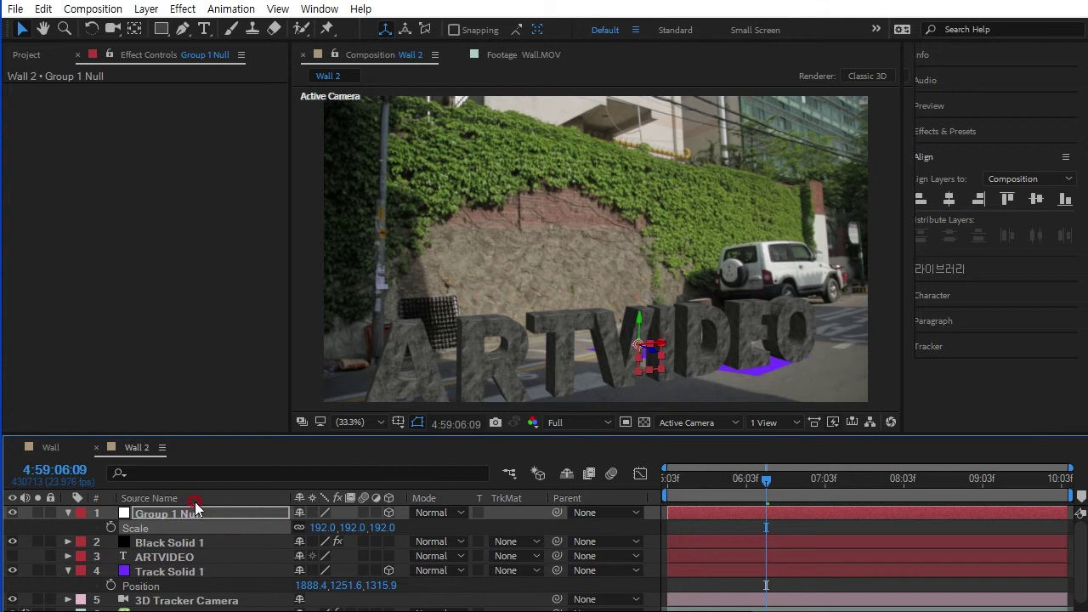
pyautogui.click(146, 574)
pyautogui.click(170, 544)
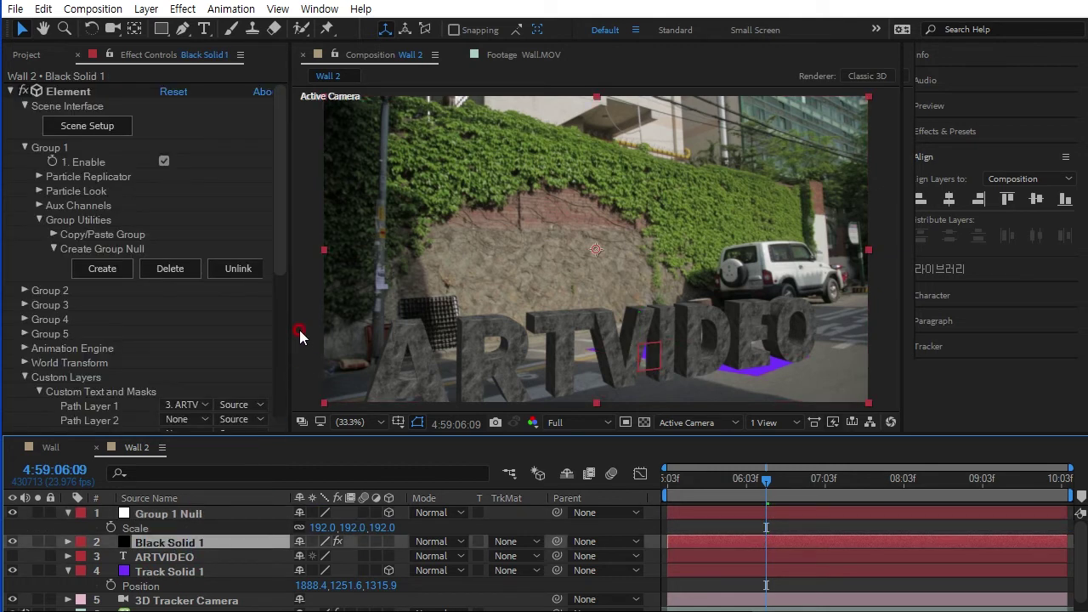
# Enable Element's AO with SSAO Intensity 4.3 and hide Track Solid 1.
pyautogui.click(277, 265)
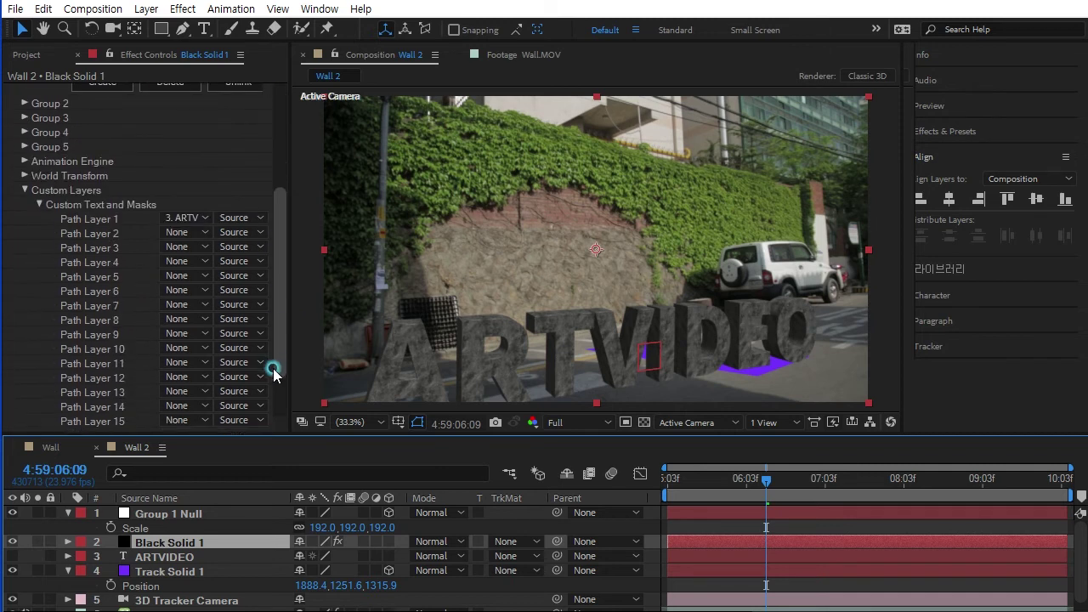
pyautogui.moveTo(277, 265); pyautogui.dragTo(274, 374)
pyautogui.click(25, 397)
pyautogui.scroll(-3, 144, 340)
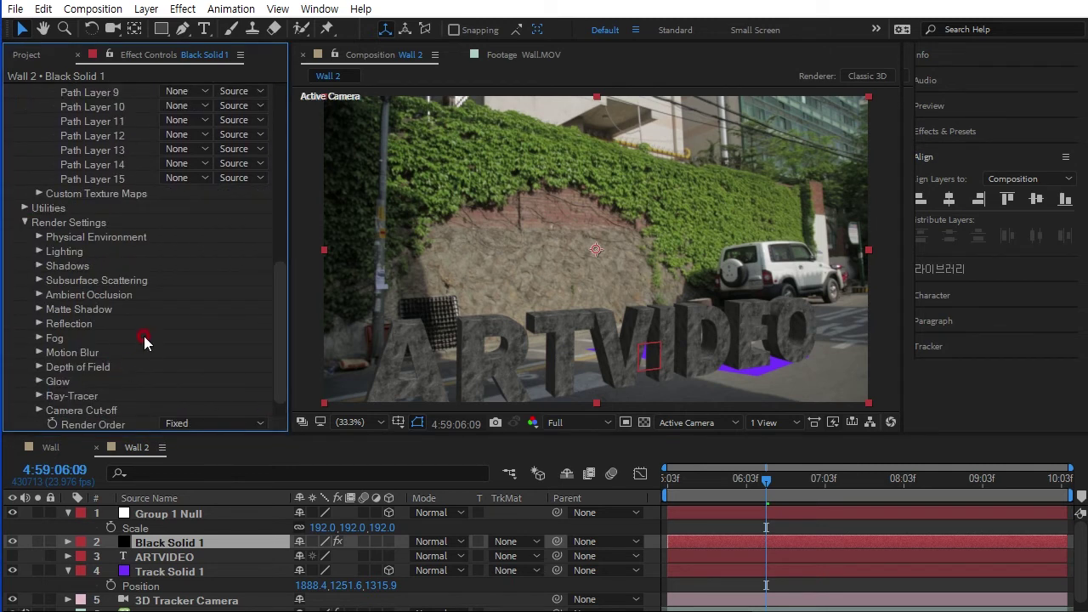
pyautogui.click(39, 295)
pyautogui.scroll(-2, 96, 302)
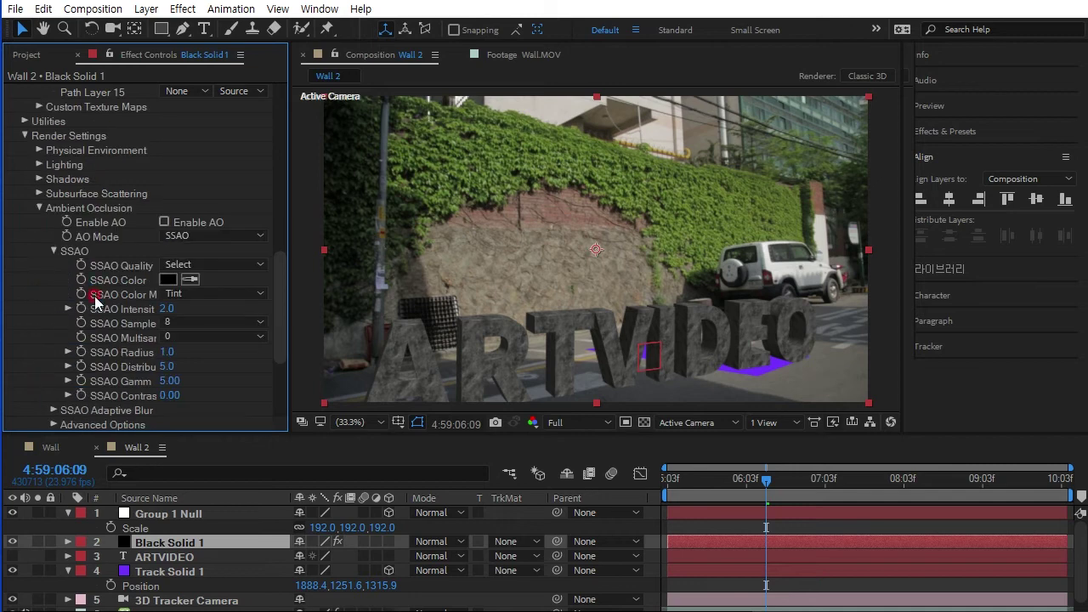
pyautogui.click(166, 224)
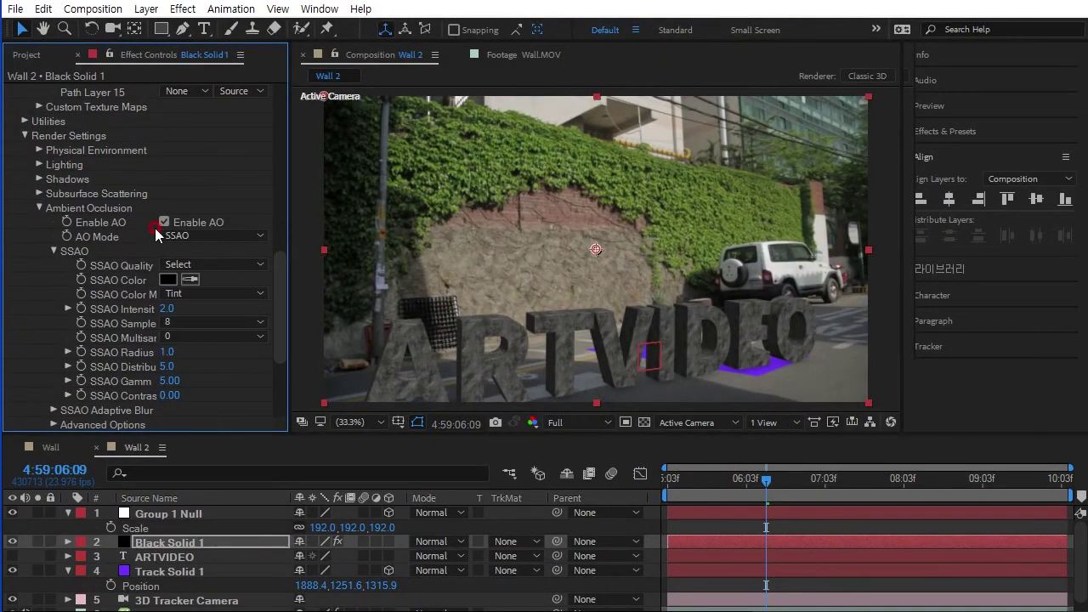
pyautogui.moveTo(164, 308); pyautogui.dragTo(182, 310)
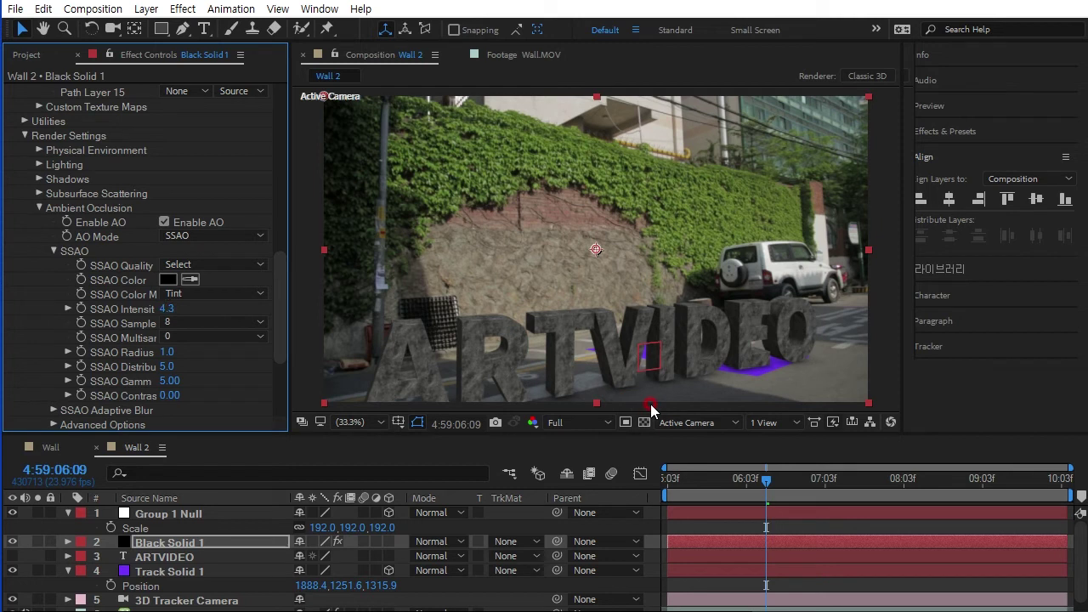
pyautogui.click(11, 571)
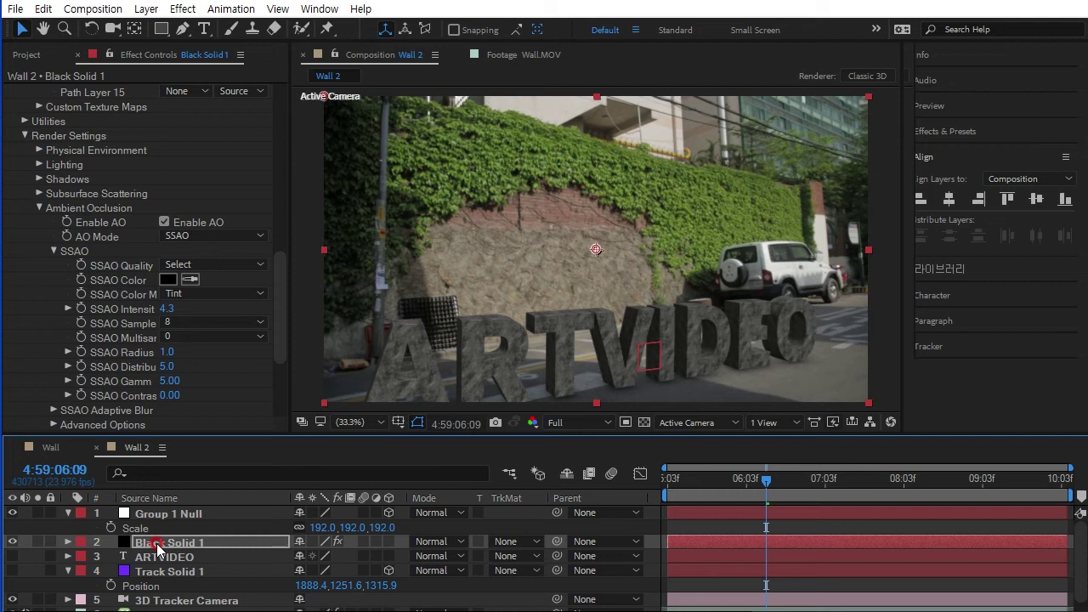
pyautogui.moveTo(285, 261); pyautogui.dragTo(146, 113)
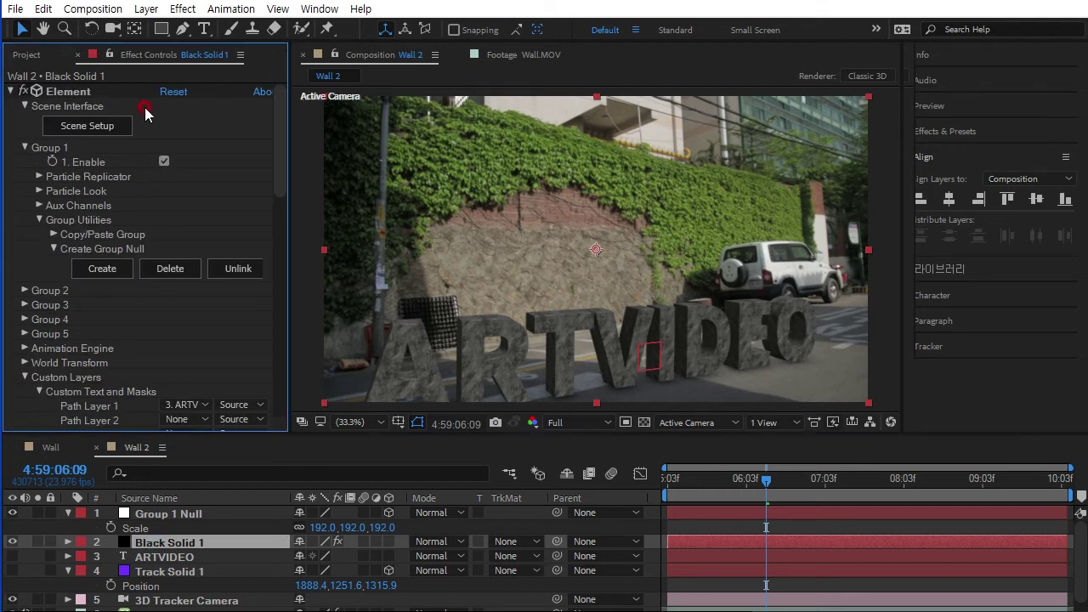
# In Scene Setup, nudge the ground Plane Model's Y from -0.56 to -0.54 and apply.
pyautogui.click(95, 125)
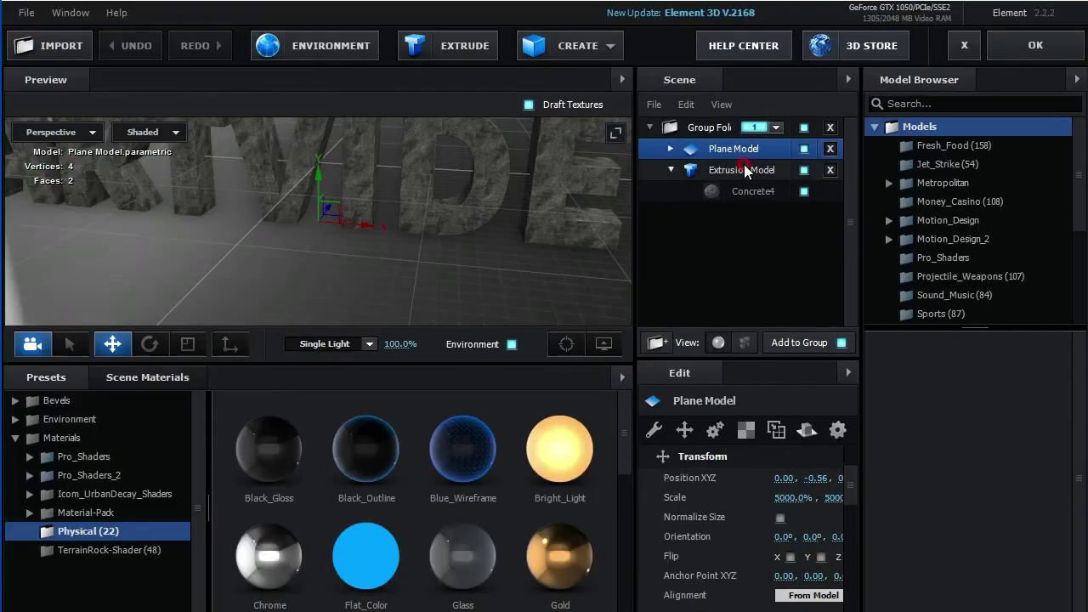
pyautogui.moveTo(318, 189); pyautogui.dragTo(317, 187)
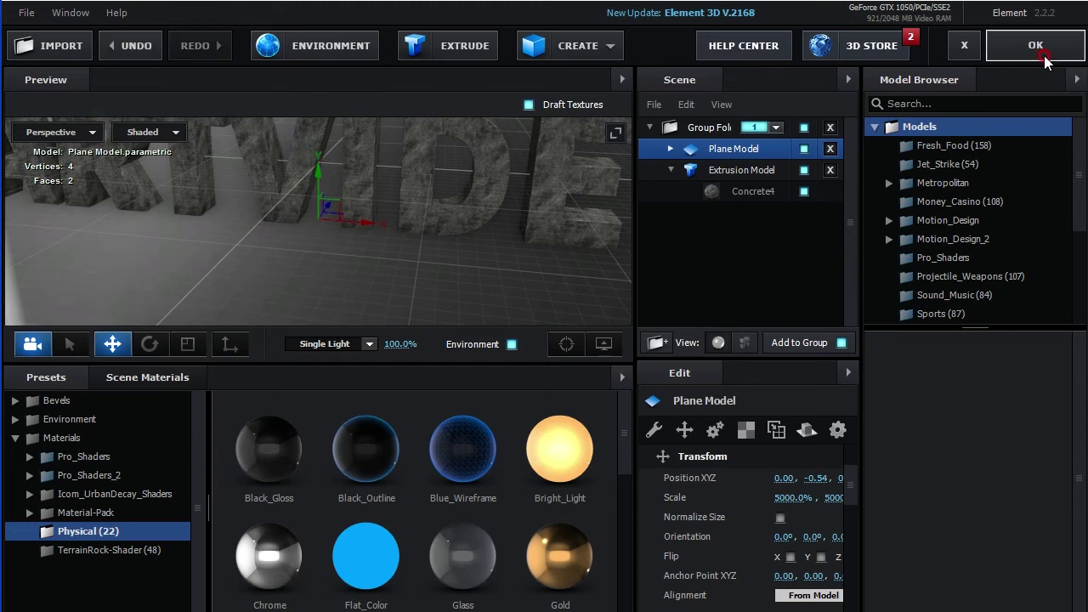
pyautogui.click(1042, 45)
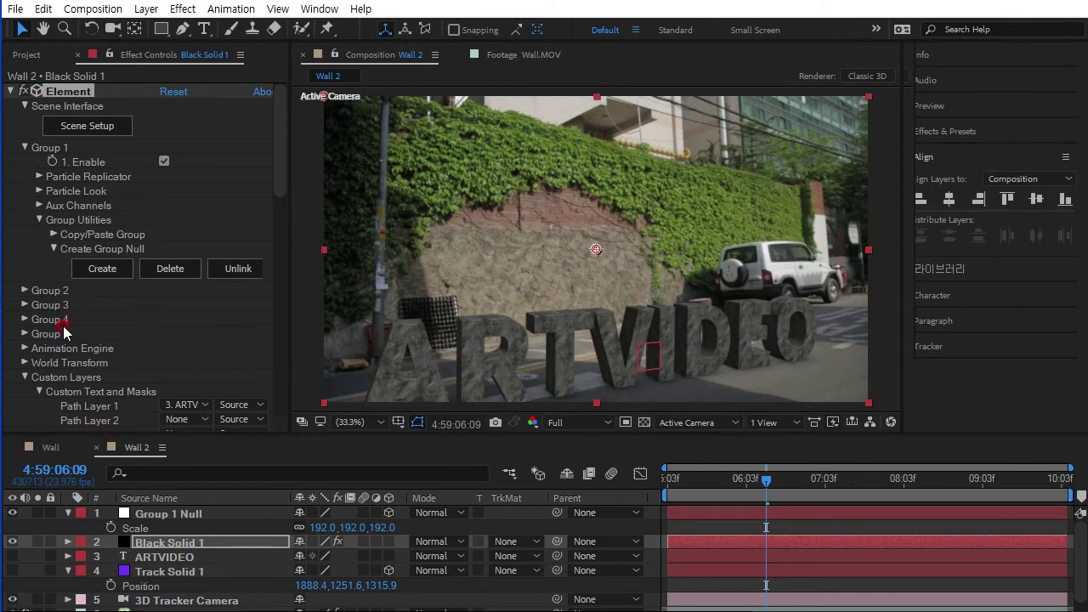
# Lower the Physical Environment exposure to 0.93 and raise lighting influence to 55%.
pyautogui.scroll(-1, 113, 351)
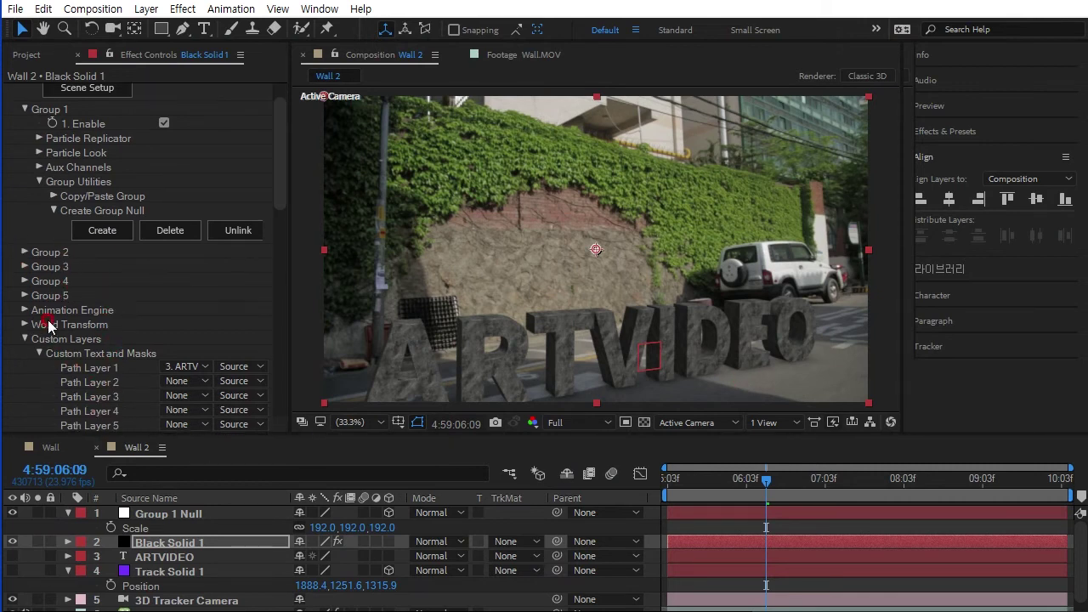
pyautogui.scroll(-2, 51, 345)
pyautogui.scroll(-9, 63, 357)
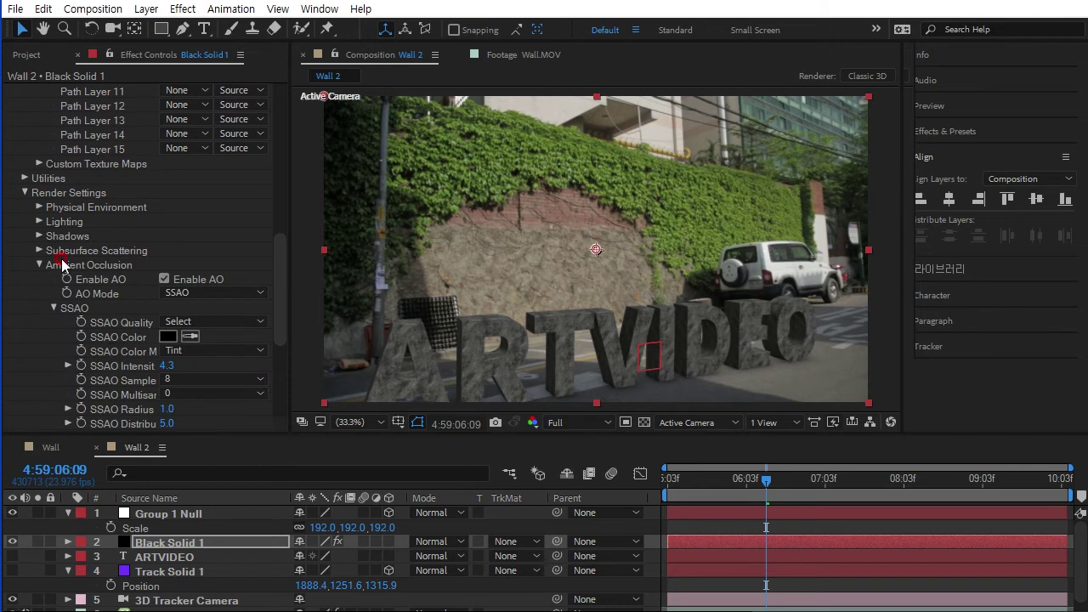
pyautogui.click(39, 208)
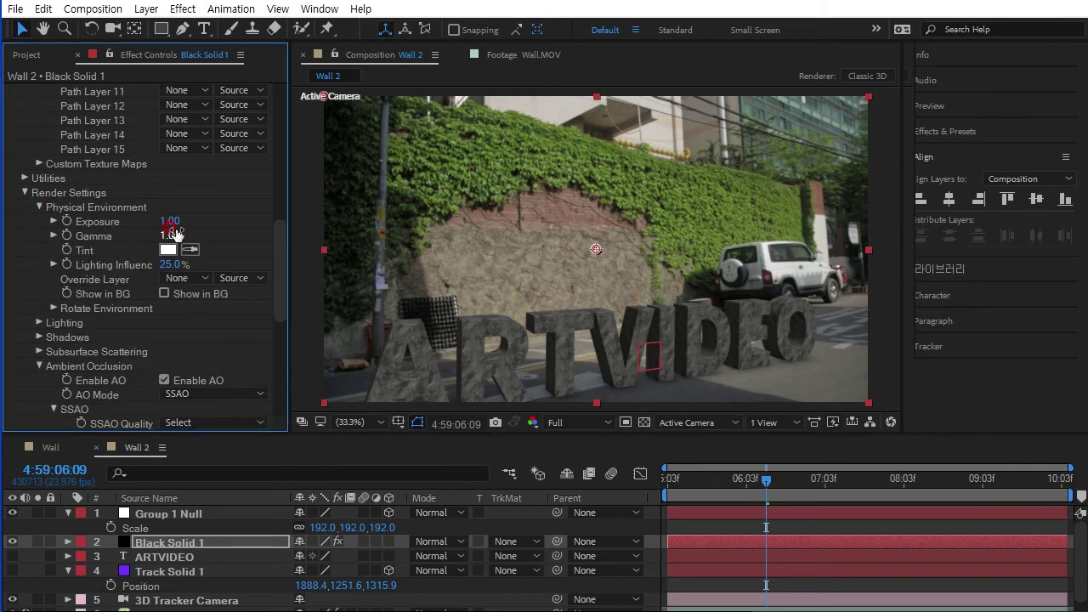
pyautogui.moveTo(170, 218); pyautogui.dragTo(170, 221)
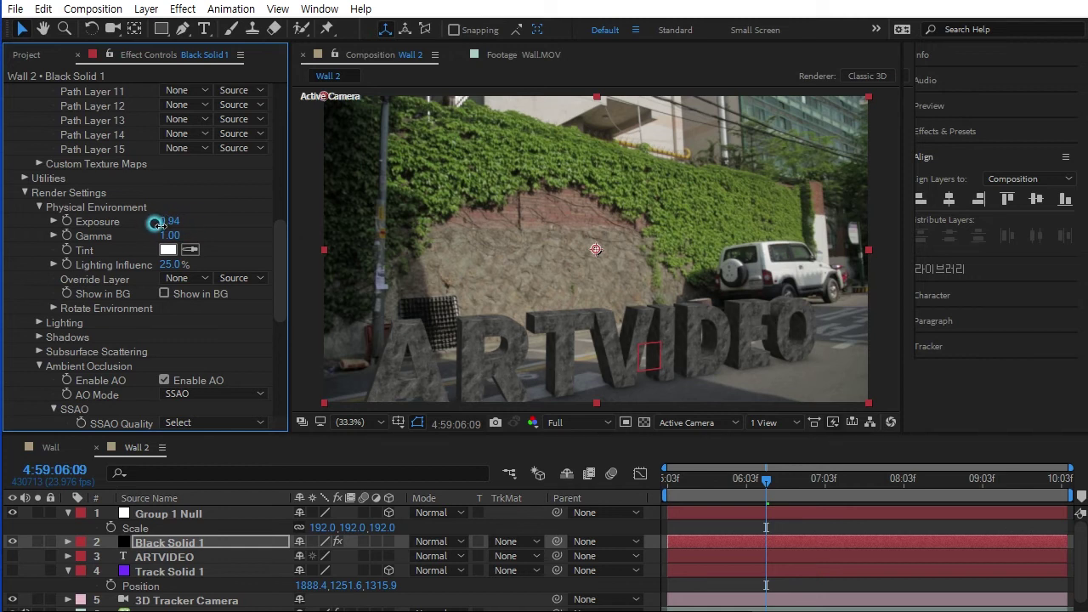
pyautogui.moveTo(169, 221); pyautogui.dragTo(165, 222)
pyautogui.moveTo(171, 269); pyautogui.dragTo(212, 340)
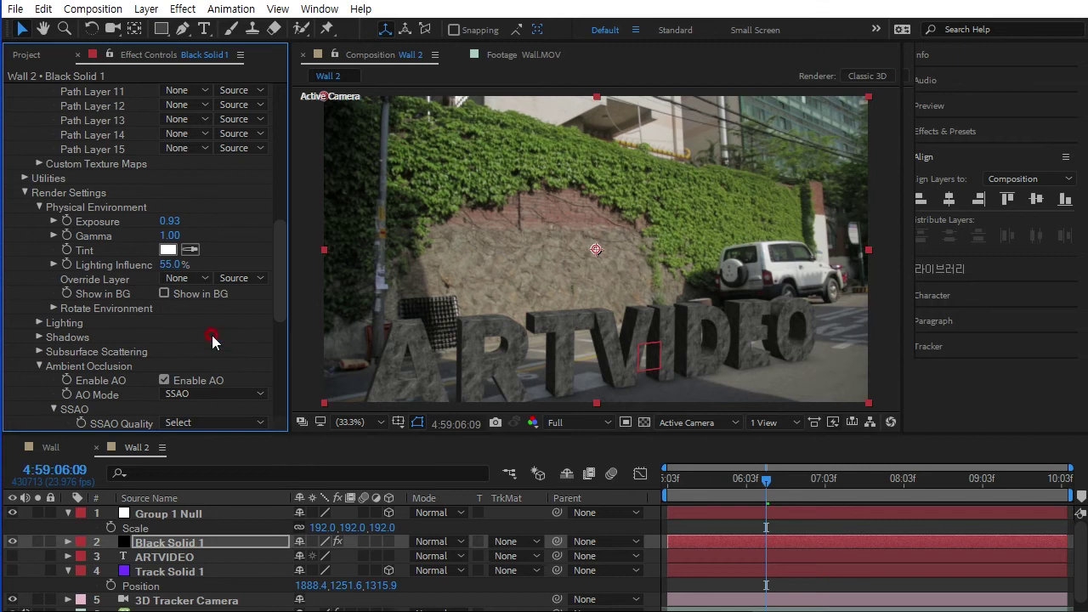
# Rotate the environment to X -31°, Y 10° and Z 53°.
pyautogui.click(51, 308)
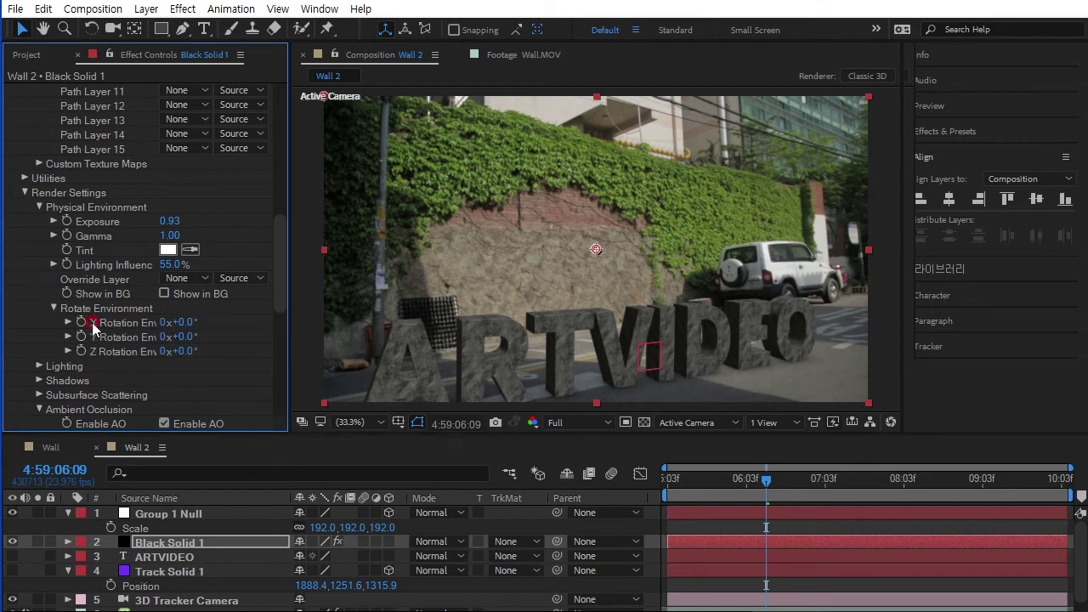
pyautogui.moveTo(178, 322)
pyautogui.mouseDown()
pyautogui.moveTo(245, 316)
pyautogui.moveTo(281, 333)
pyautogui.moveTo(166, 378)
pyautogui.mouseUp()
pyautogui.moveTo(180, 334); pyautogui.dragTo(251, 357)
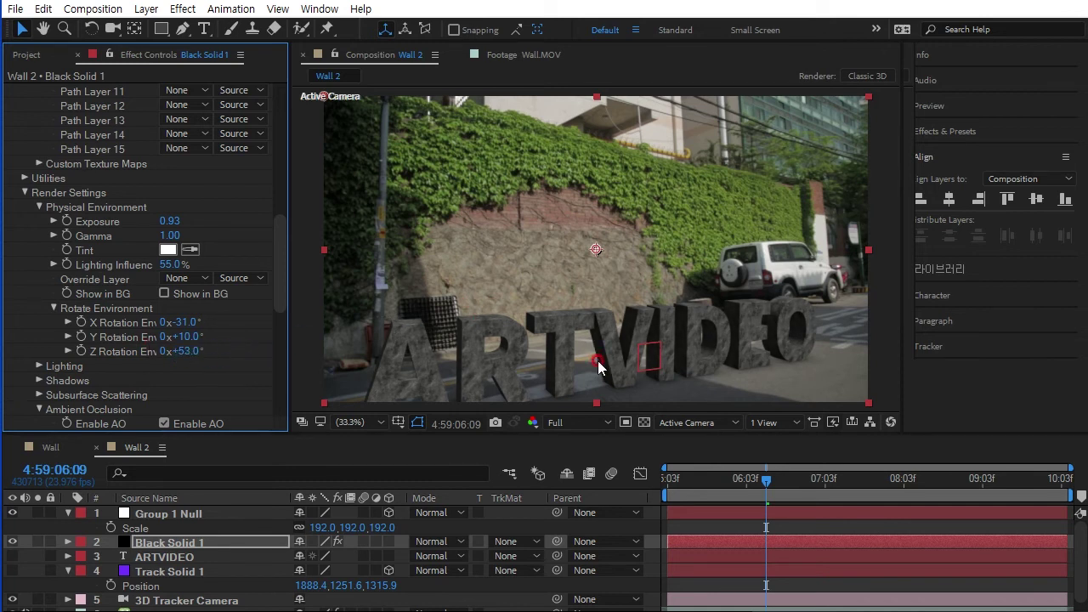
# Try the Basic, Cinema and Dark Add Lighting presets on the ARTVIDEO text.
pyautogui.click(39, 366)
pyautogui.scroll(-1, 230, 393)
pyautogui.click(170, 371)
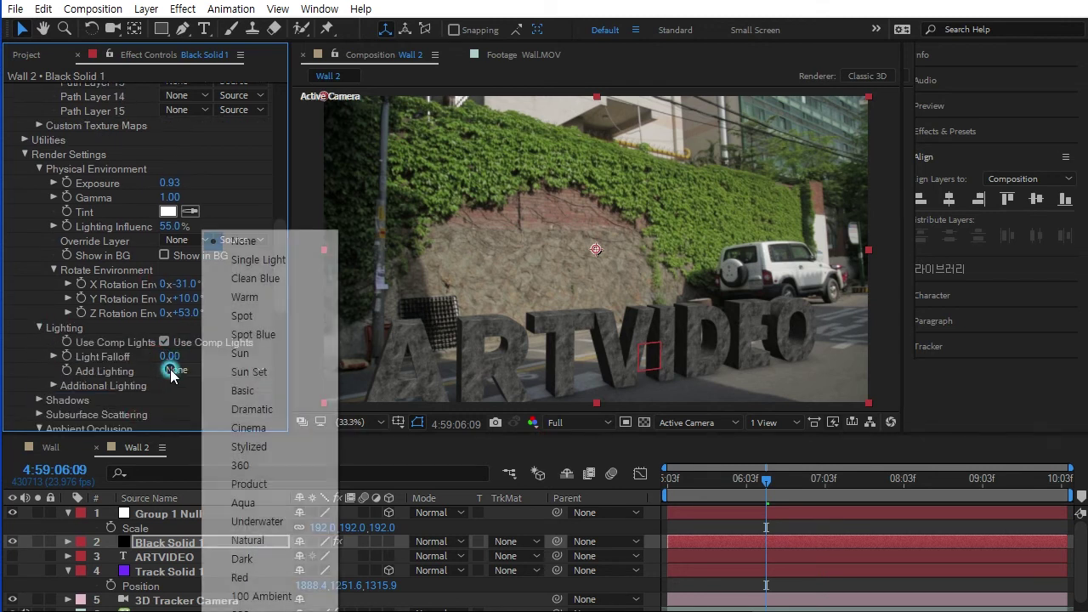
pyautogui.click(248, 375)
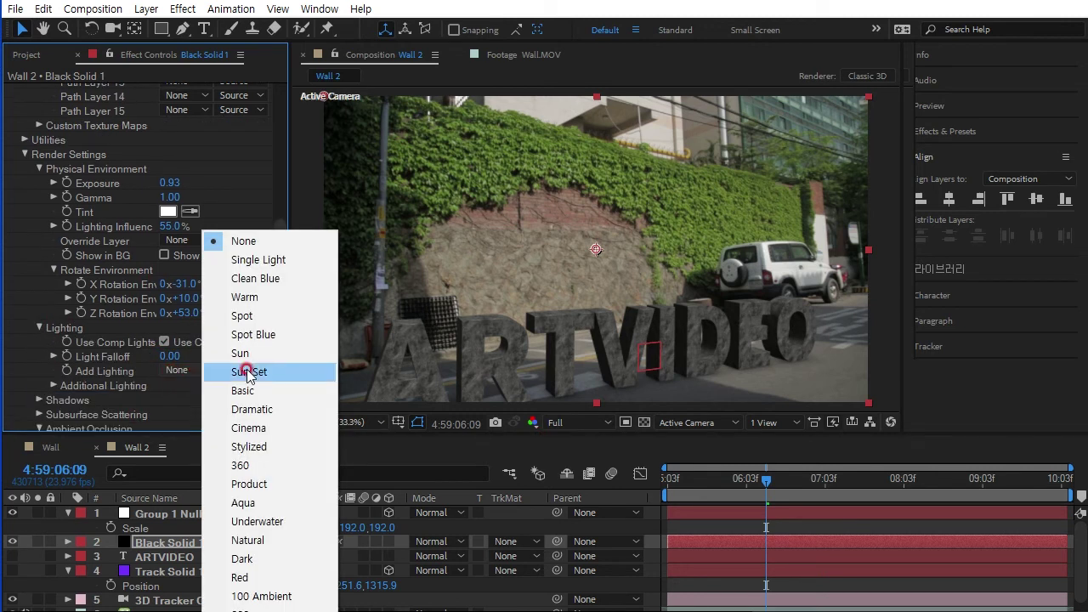
pyautogui.moveTo(247, 375)
pyautogui.mouseDown()
pyautogui.moveTo(249, 303)
pyautogui.moveTo(269, 259)
pyautogui.mouseUp()
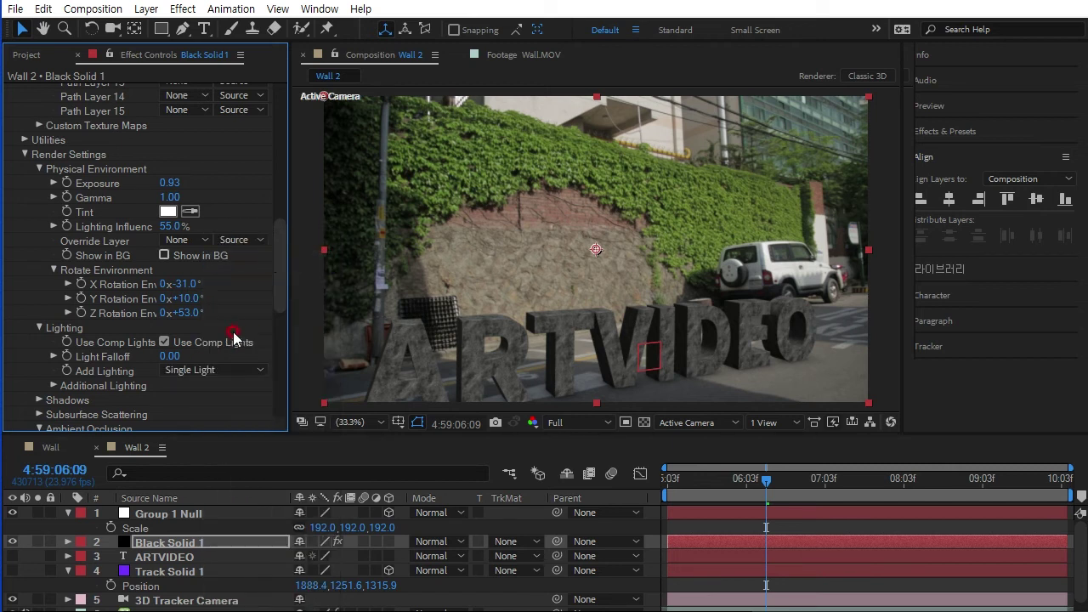
pyautogui.click(199, 383)
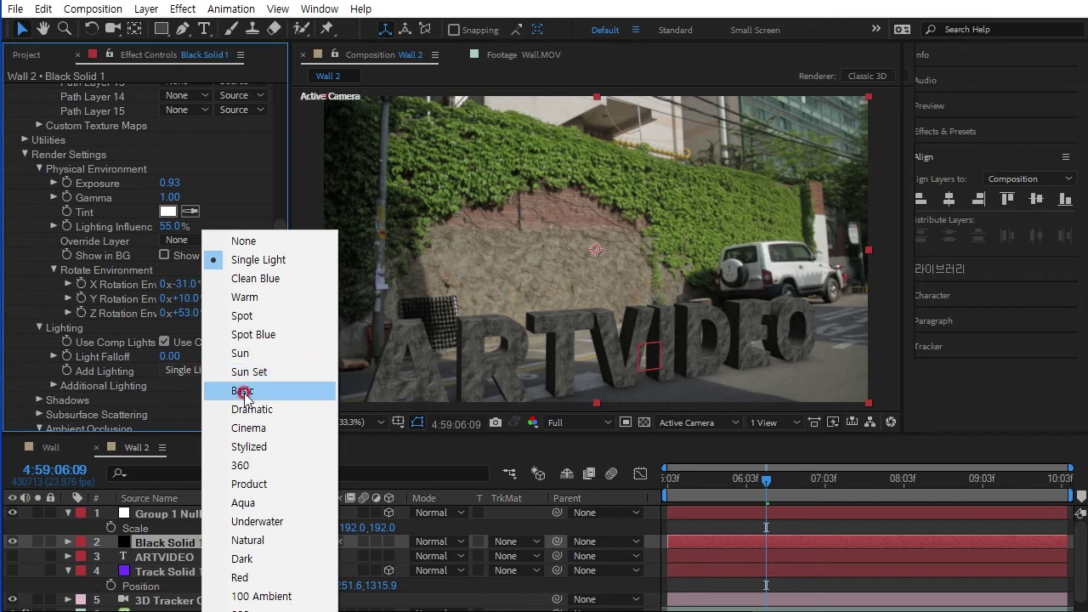
pyautogui.click(242, 390)
pyautogui.click(209, 371)
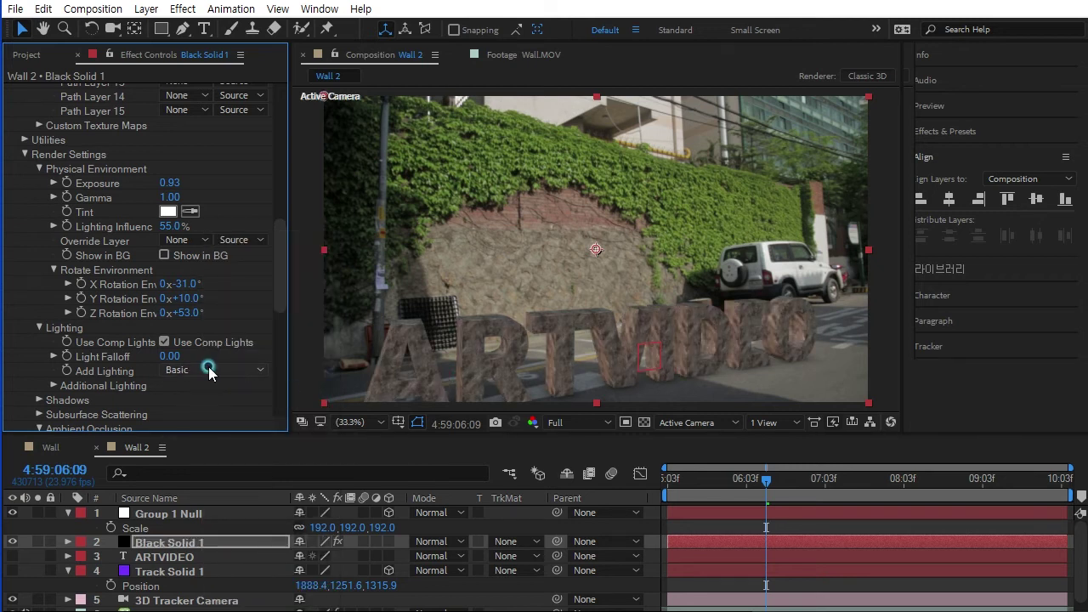
pyautogui.click(250, 440)
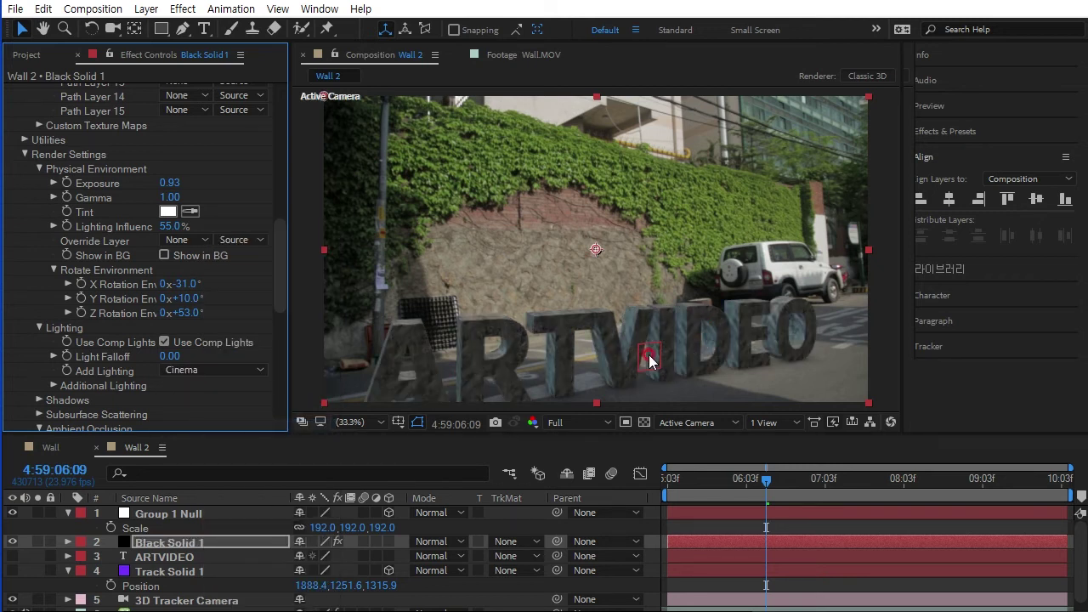
pyautogui.click(208, 372)
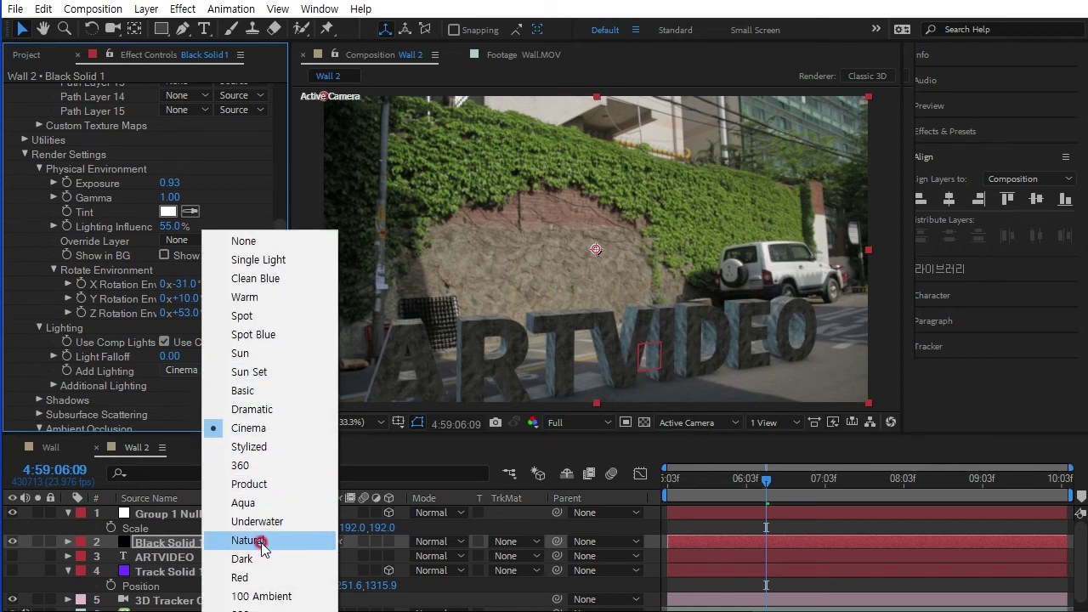
pyautogui.click(244, 559)
pyautogui.click(243, 558)
# Compare the Natural and 360 lighting presets, then settle on Stylized.
pyautogui.click(207, 371)
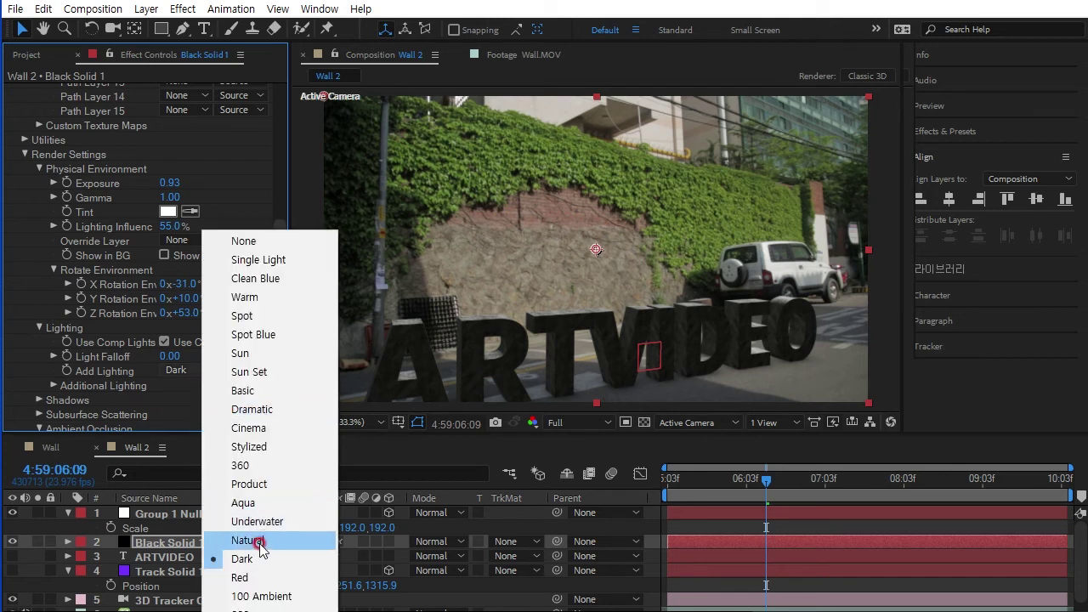
pyautogui.click(259, 544)
pyautogui.click(204, 371)
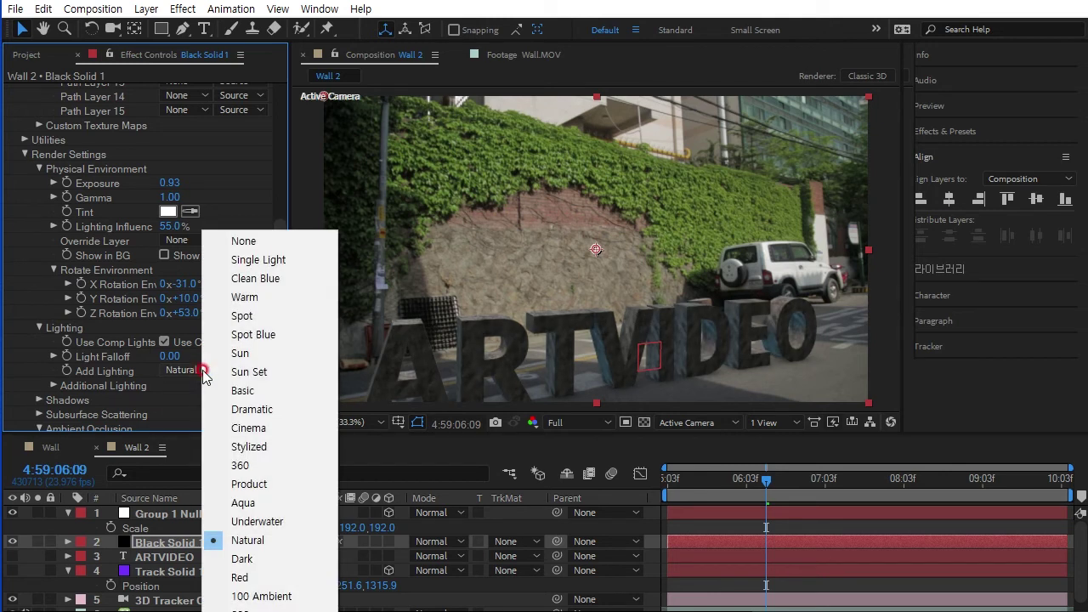
pyautogui.click(253, 465)
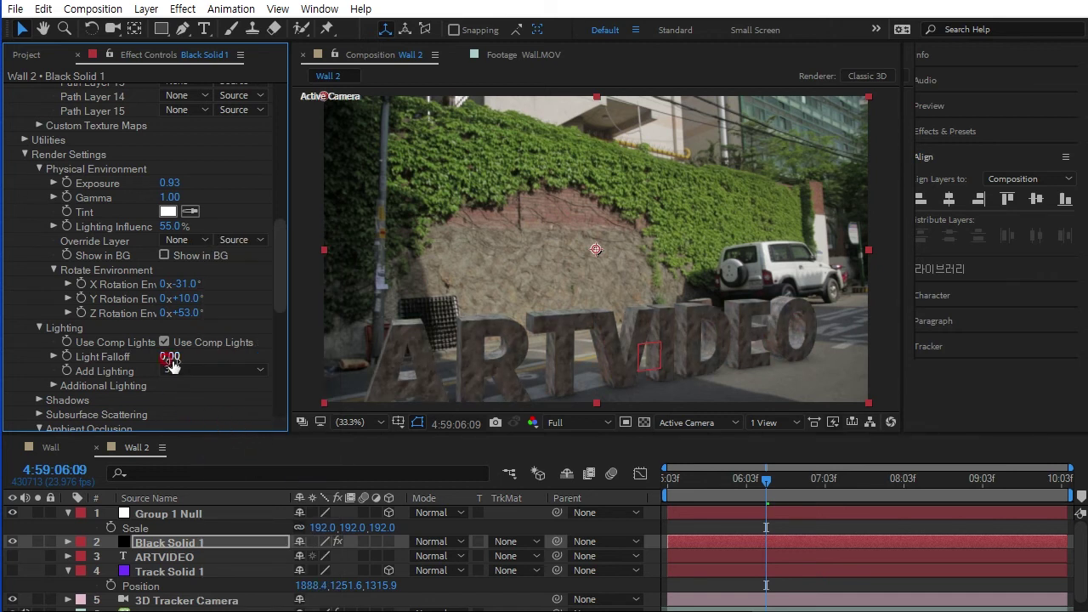
pyautogui.click(173, 364)
pyautogui.click(261, 447)
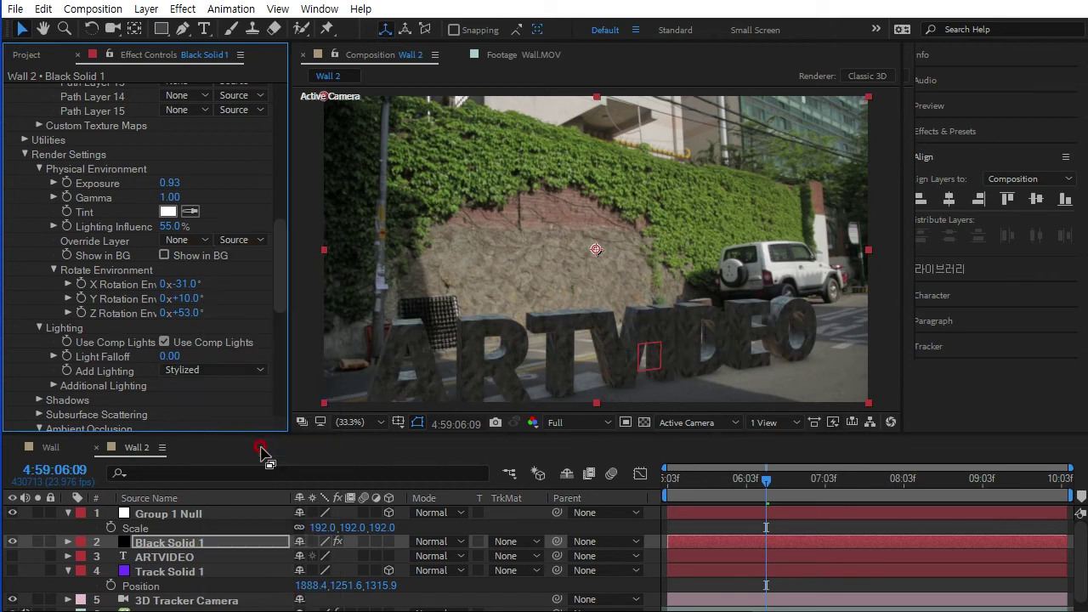
# Raise the Additional Lighting brightness multiplier to 150% and return the playhead to the first frame.
pyautogui.click(156, 358)
pyautogui.click(54, 386)
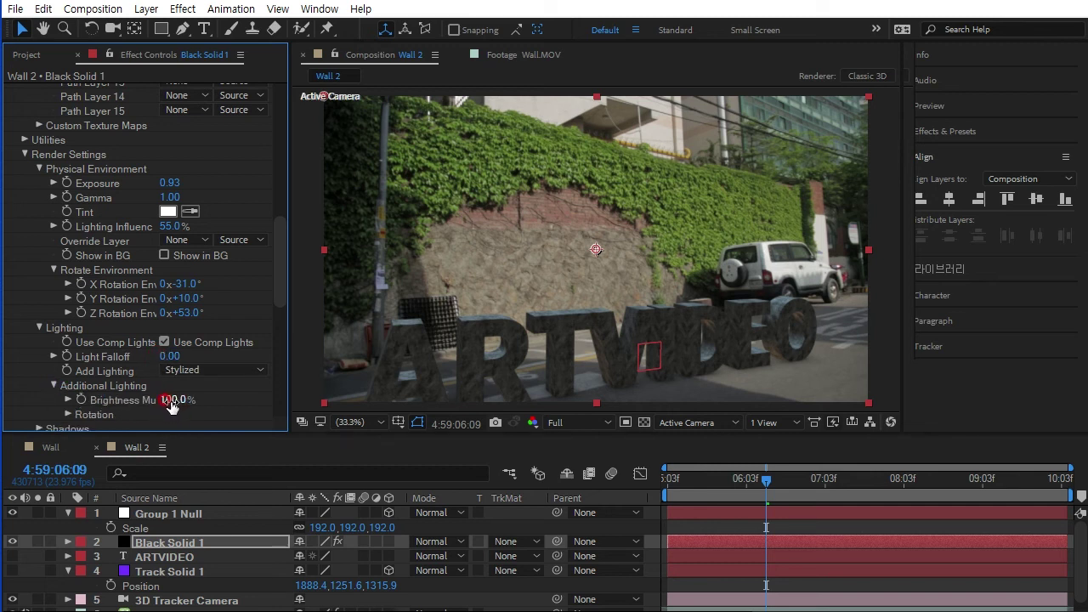
pyautogui.moveTo(171, 406); pyautogui.dragTo(206, 399)
pyautogui.click(740, 414)
pyautogui.moveTo(765, 478); pyautogui.dragTo(670, 479)
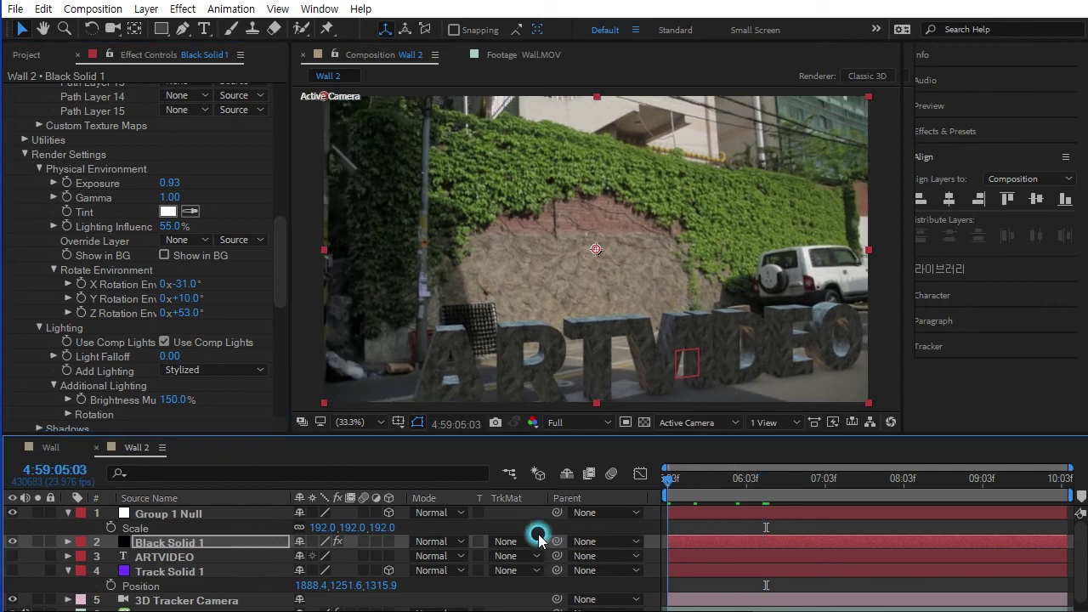
pyautogui.click(708, 604)
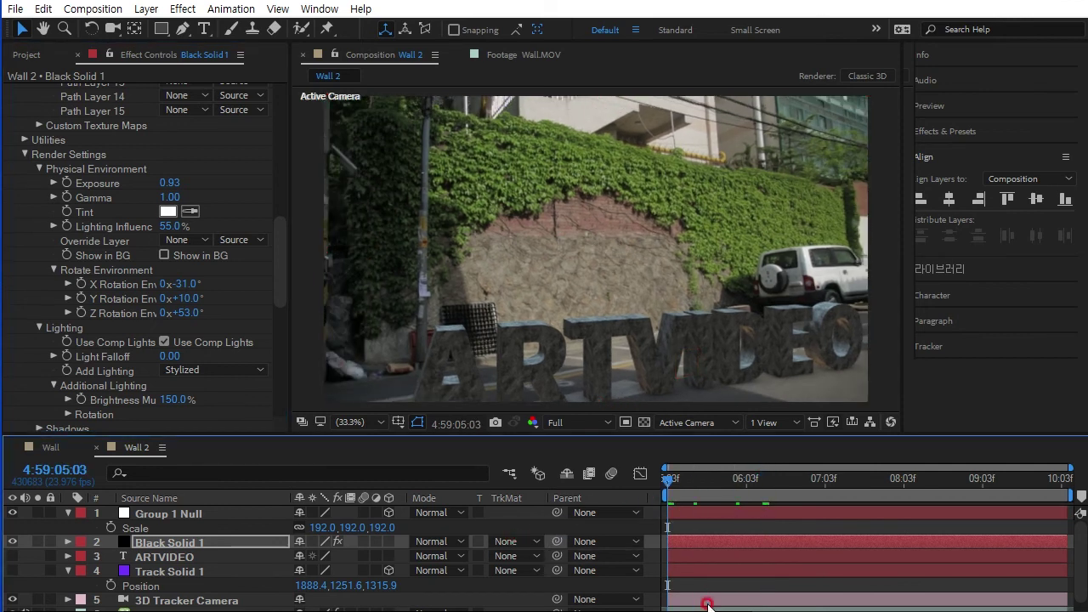
pyautogui.press('space')
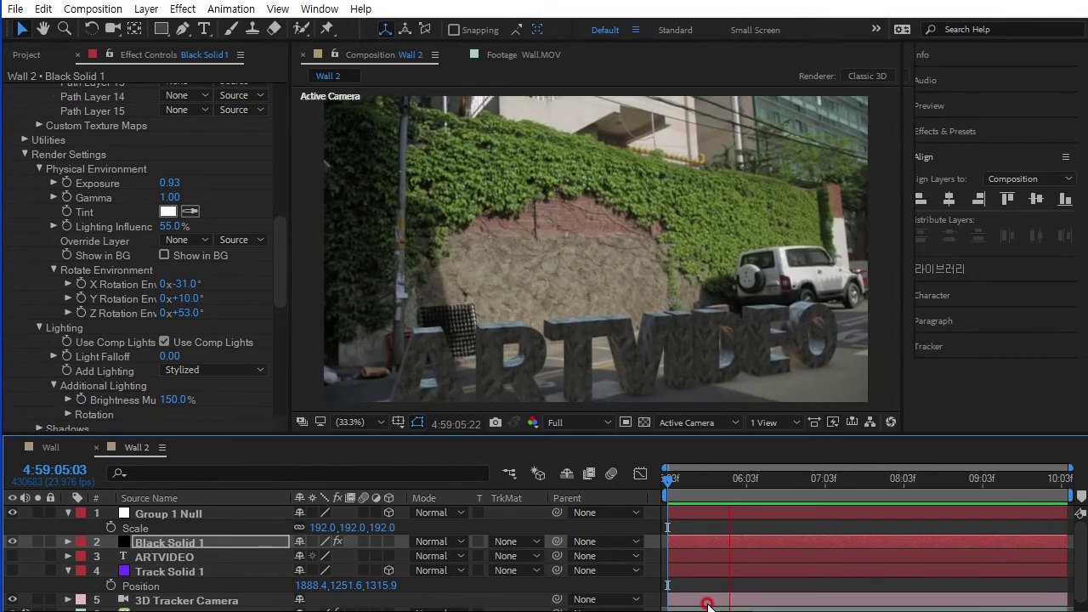
pyautogui.click(816, 459)
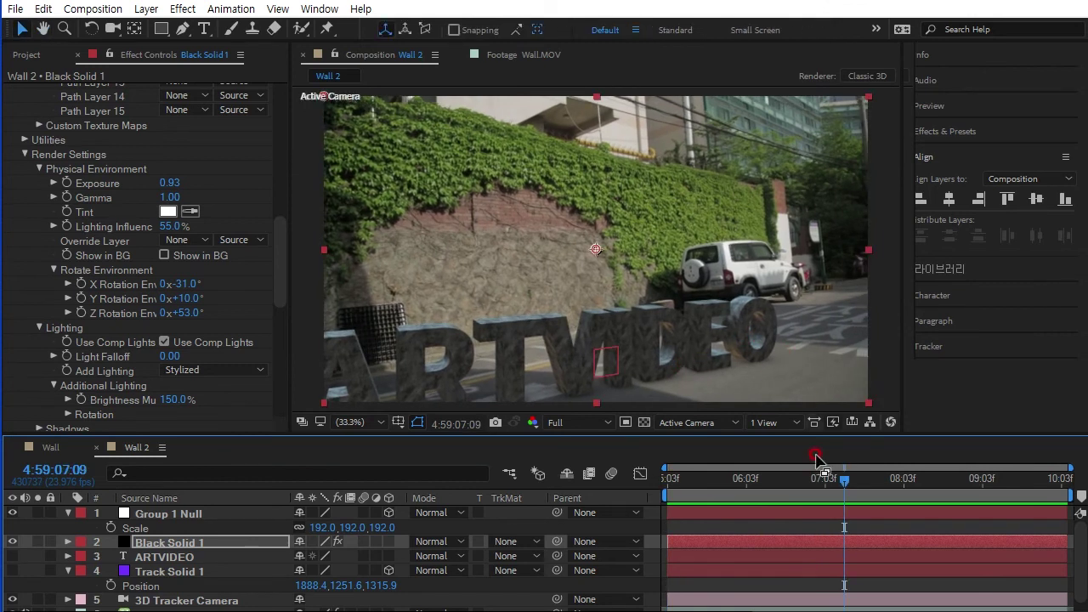
pyautogui.moveTo(853, 484); pyautogui.dragTo(857, 507)
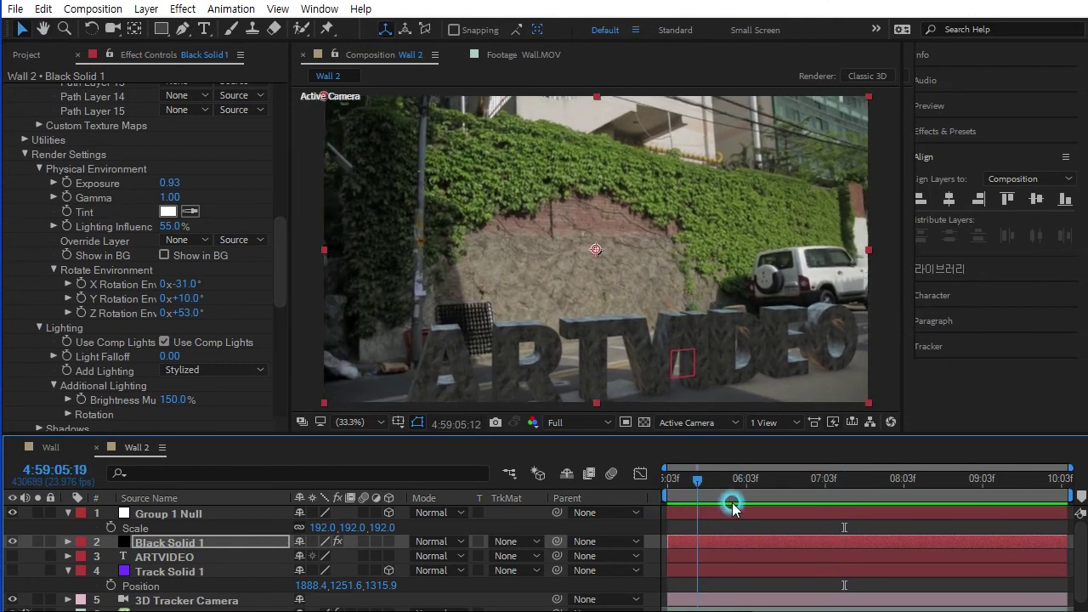
pyautogui.moveTo(857, 508); pyautogui.dragTo(344, 555)
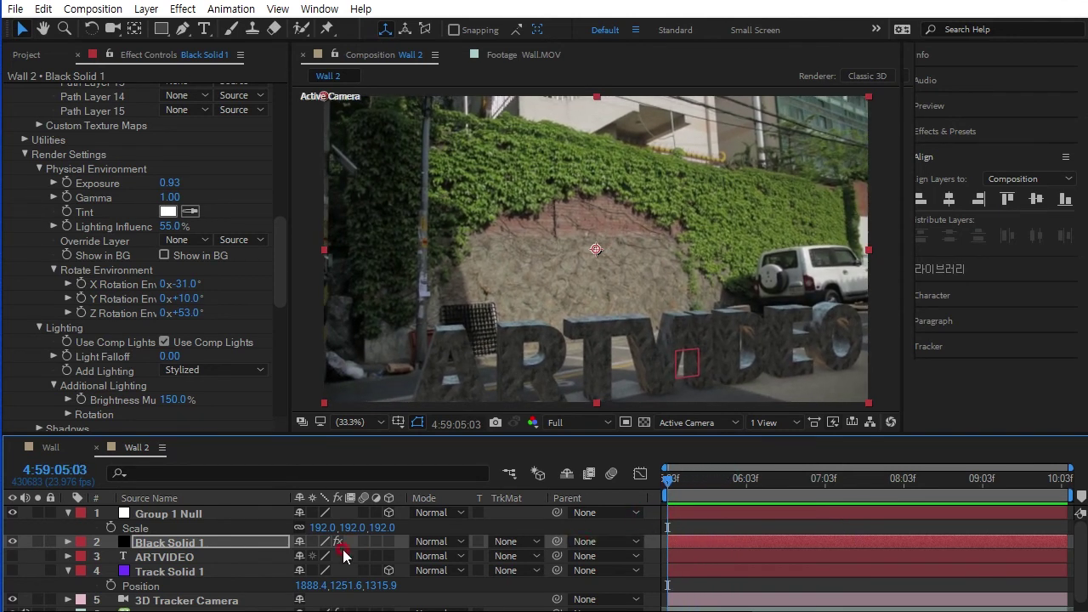
pyautogui.scroll(-1, 205, 529)
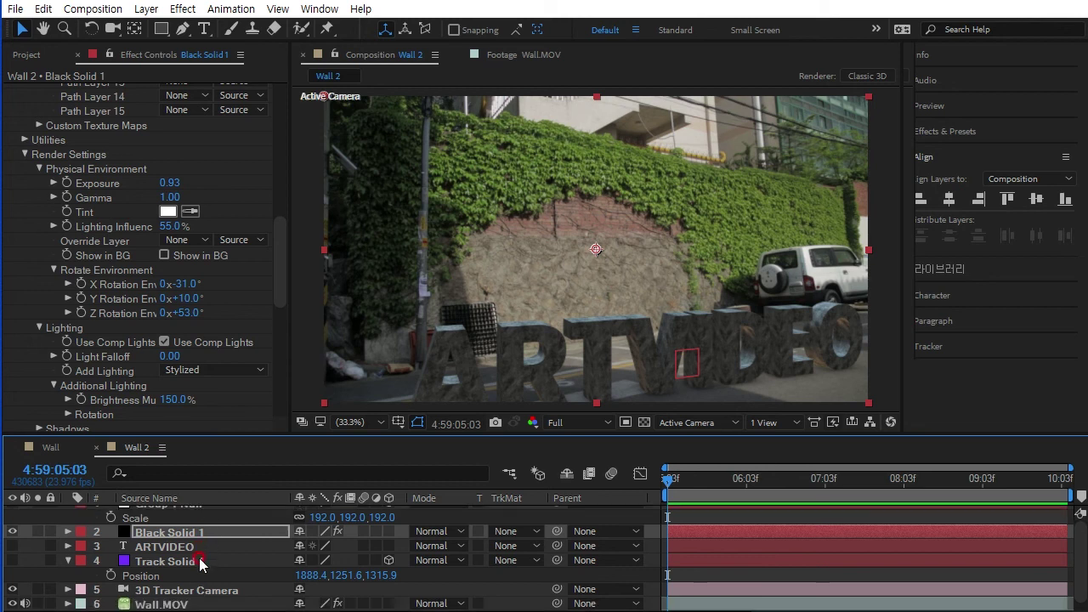
pyautogui.click(165, 603)
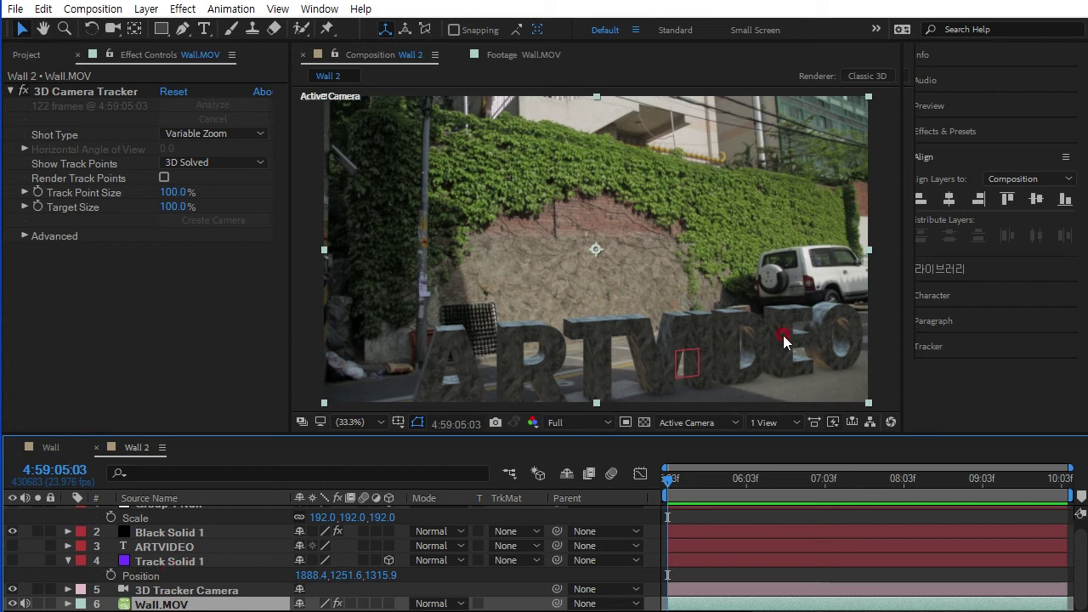
pyautogui.click(94, 91)
pyautogui.click(182, 593)
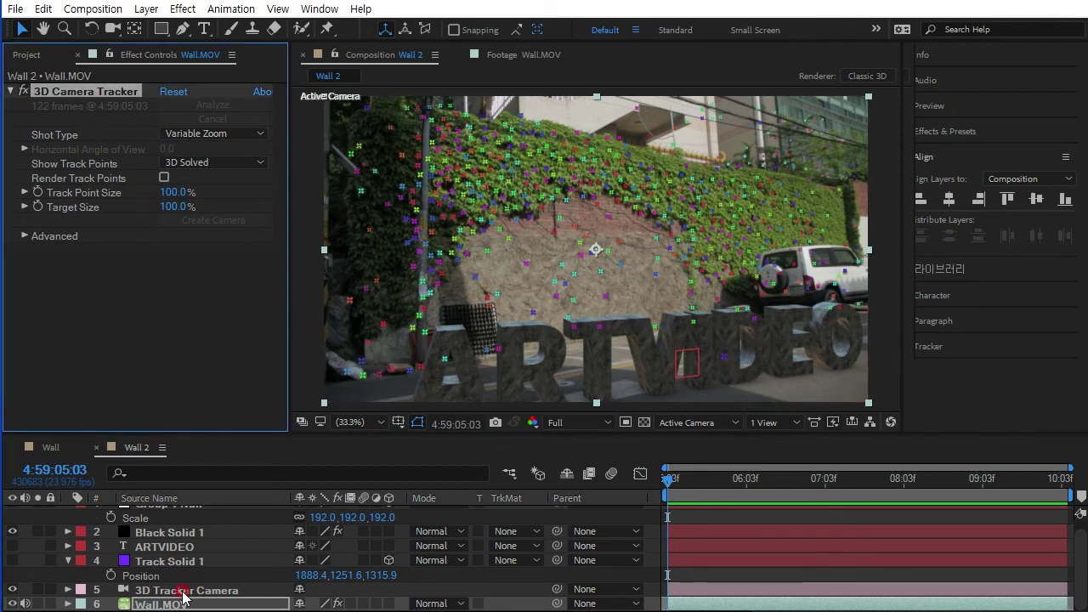
pyautogui.click(164, 546)
pyautogui.click(165, 532)
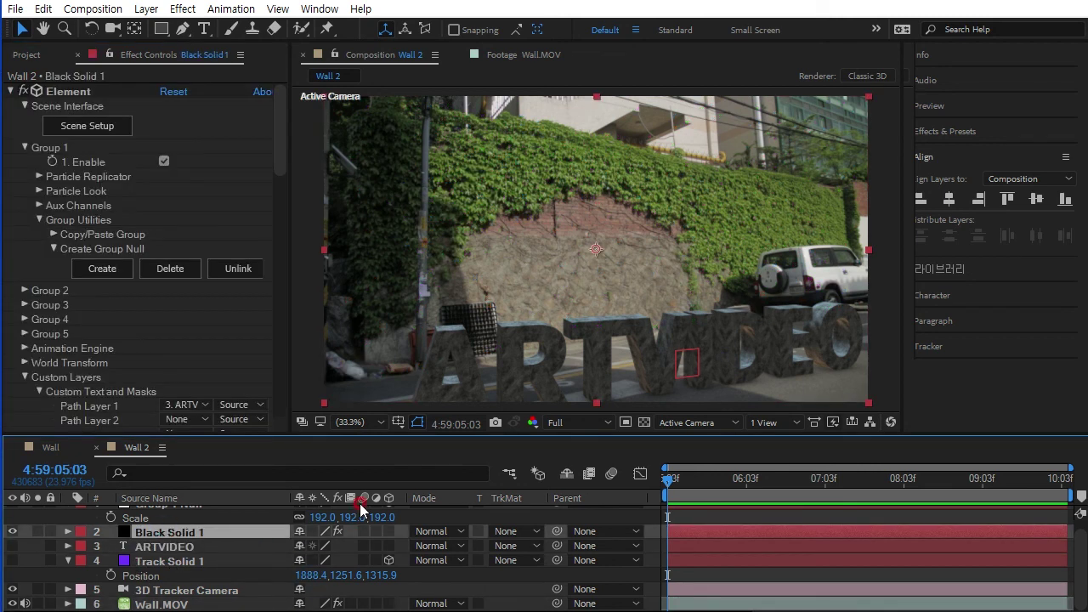
pyautogui.click(255, 534)
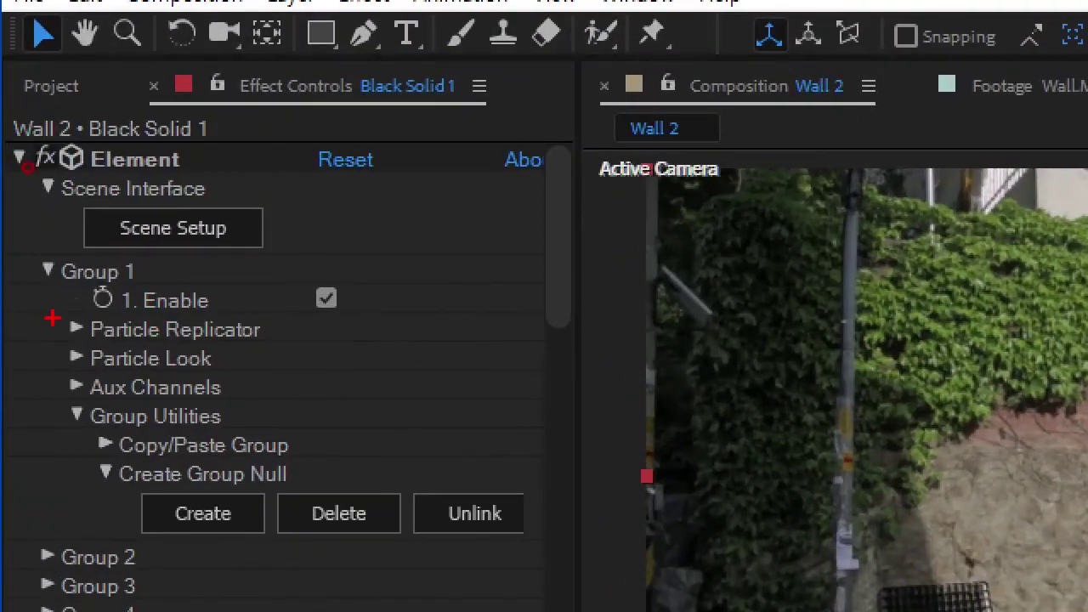
pyautogui.moveTo(60, 151); pyautogui.dragTo(55, 147)
pyautogui.moveTo(81, 481); pyautogui.dragTo(316, 478)
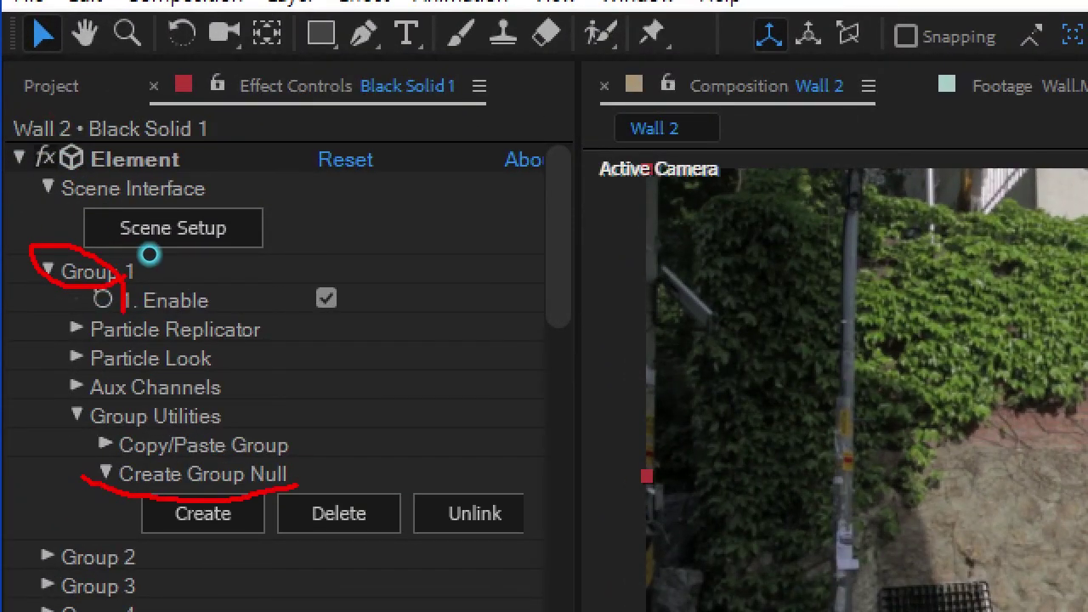
pyautogui.moveTo(225, 556); pyautogui.dragTo(209, 492)
pyautogui.press('Escape')
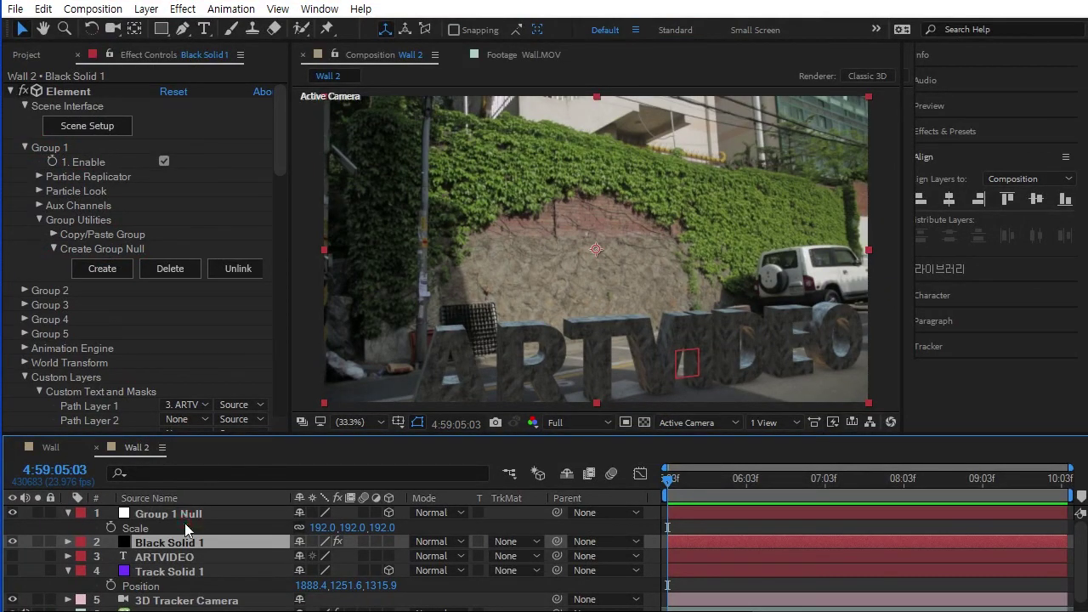
pyautogui.click(165, 572)
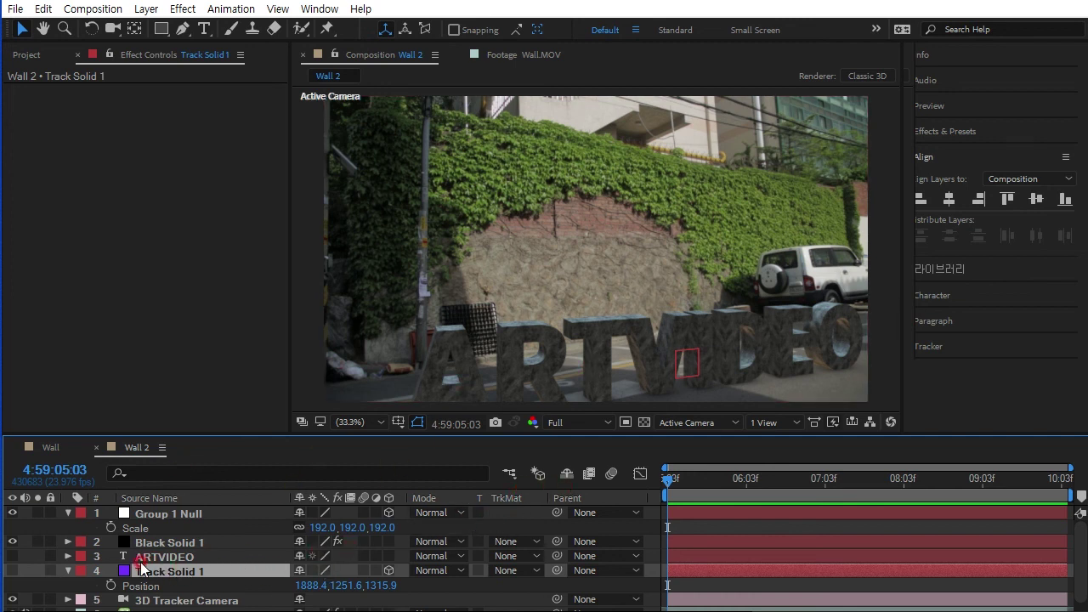
pyautogui.click(158, 544)
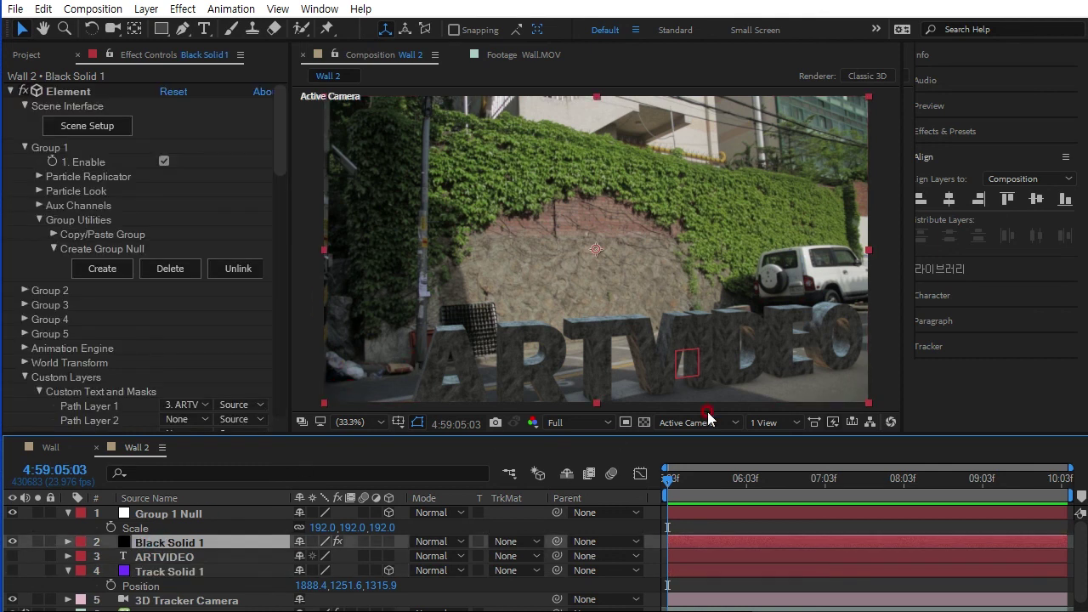
pyautogui.click(78, 127)
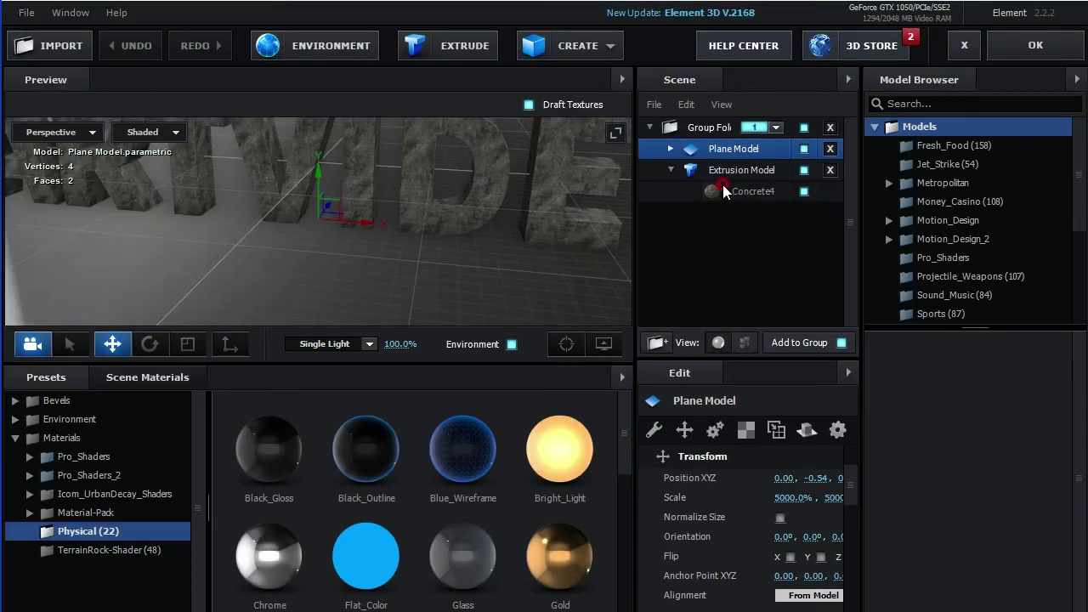
# Select the Extrusion Model's Concrete4 material and increase its Bevel Extrude to 4.14.
pyautogui.click(731, 170)
pyautogui.moveTo(465, 284); pyautogui.dragTo(373, 209)
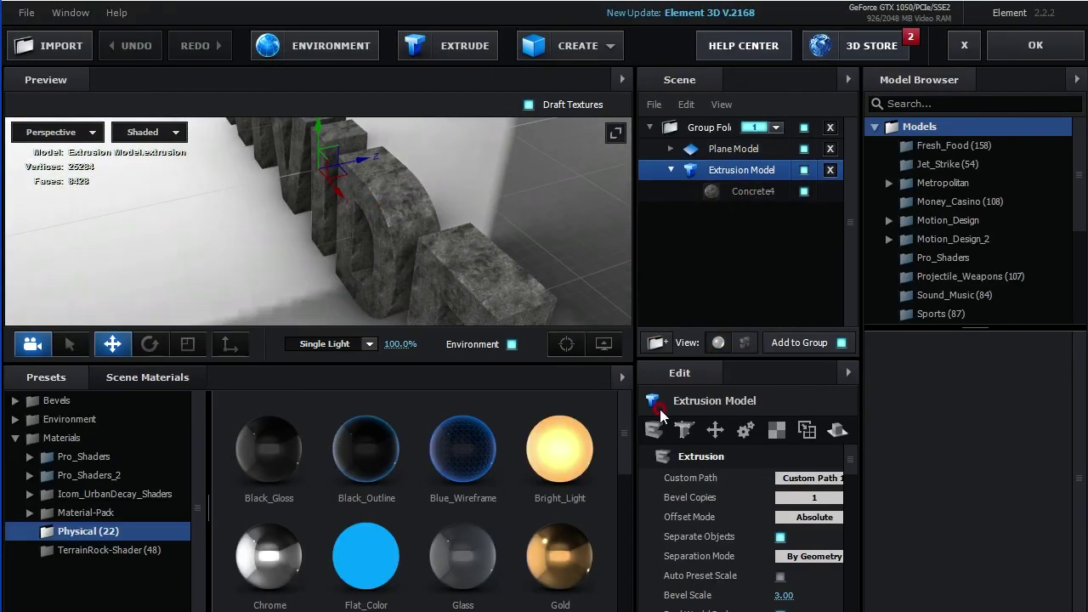
pyautogui.click(743, 194)
pyautogui.moveTo(780, 478); pyautogui.dragTo(901, 466)
# Apply the Element 3D changes, preview the thicker letters, and return to the first frame.
pyautogui.click(1040, 46)
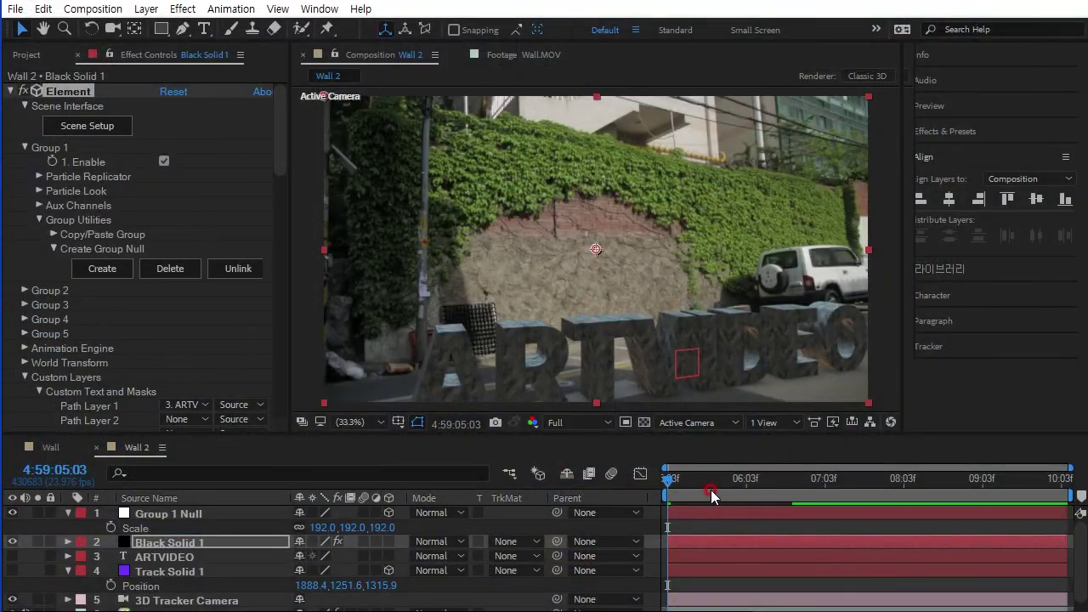
pyautogui.click(686, 499)
pyautogui.press('space')
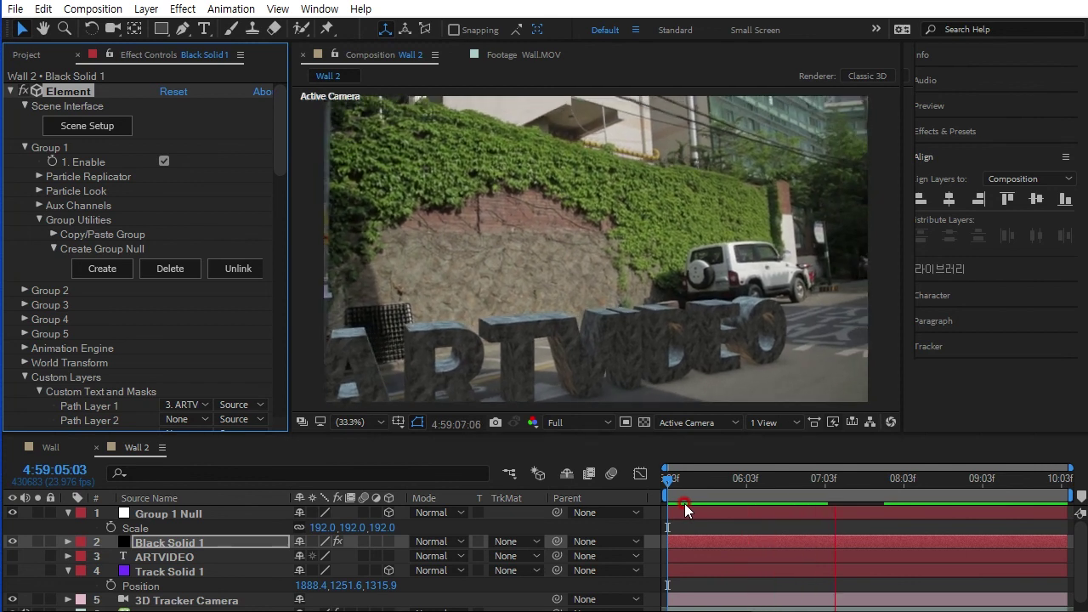
pyautogui.press('space')
pyautogui.click(854, 480)
pyautogui.moveTo(854, 482); pyautogui.dragTo(318, 470)
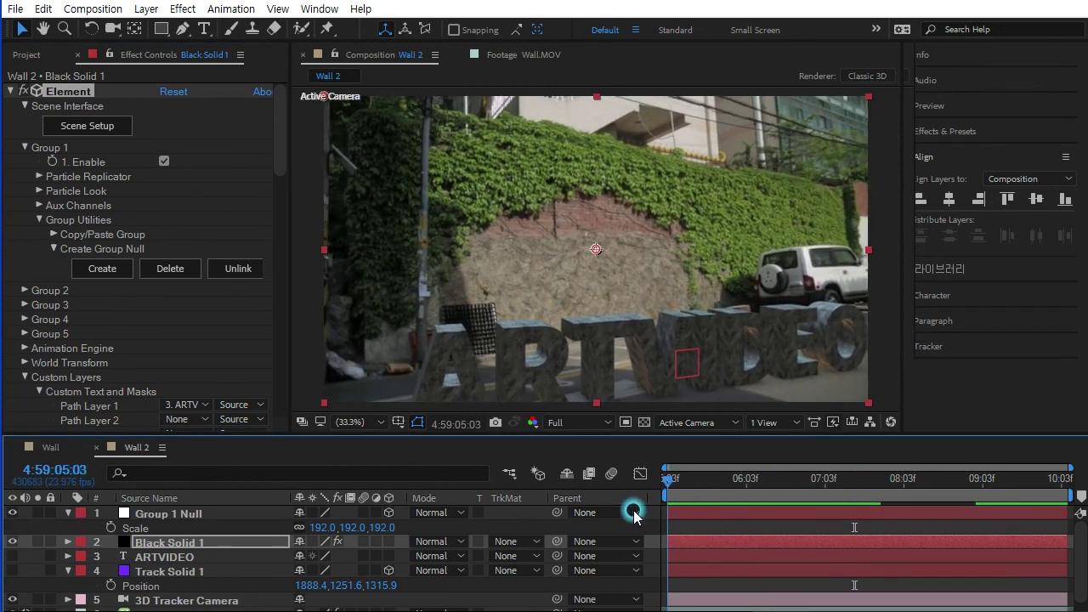
pyautogui.click(545, 240)
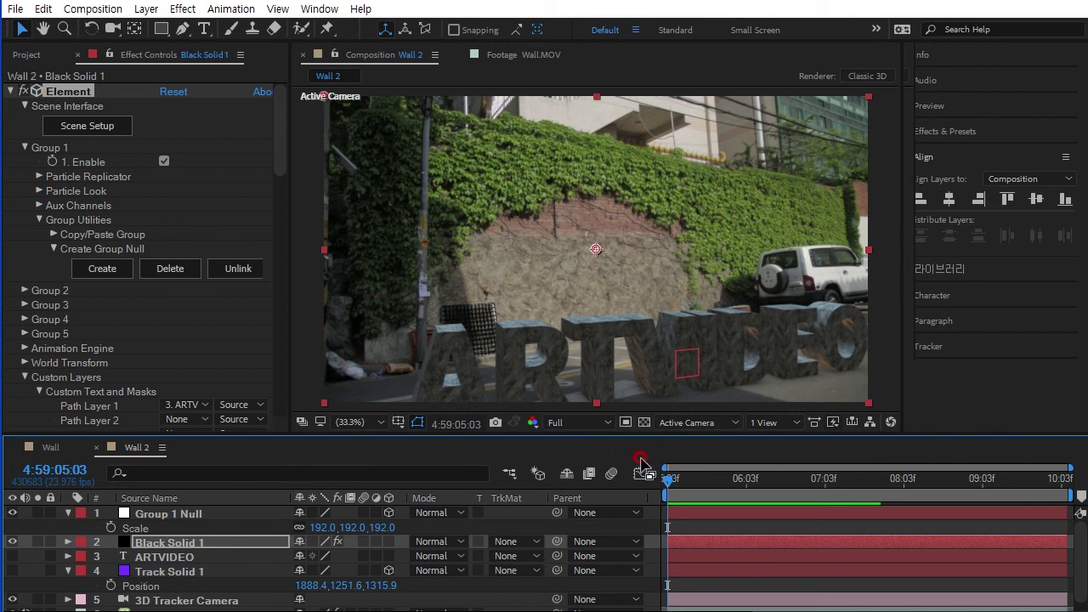